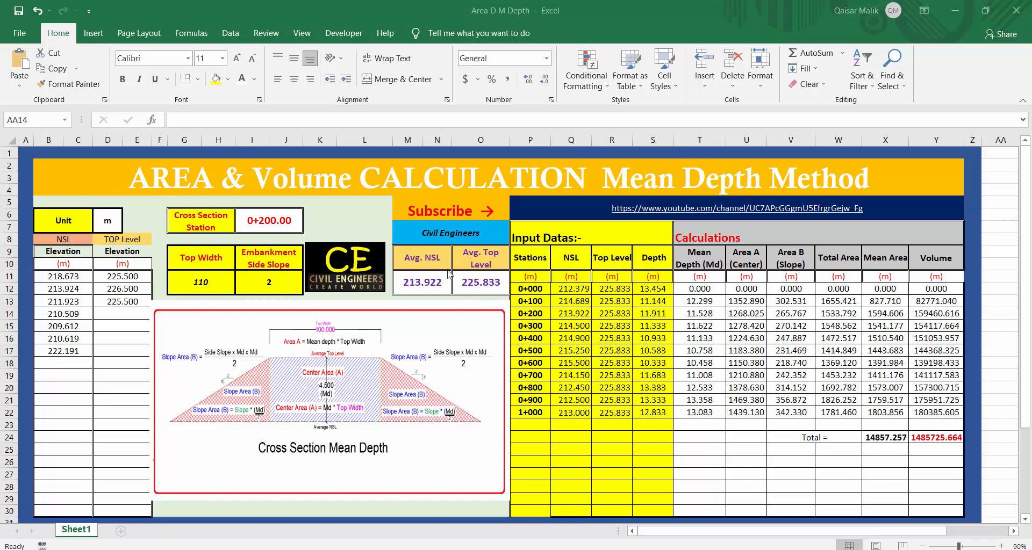
Set the unit to f and check the unit labels under the elevation, input data and calculation headers.
click(70, 223)
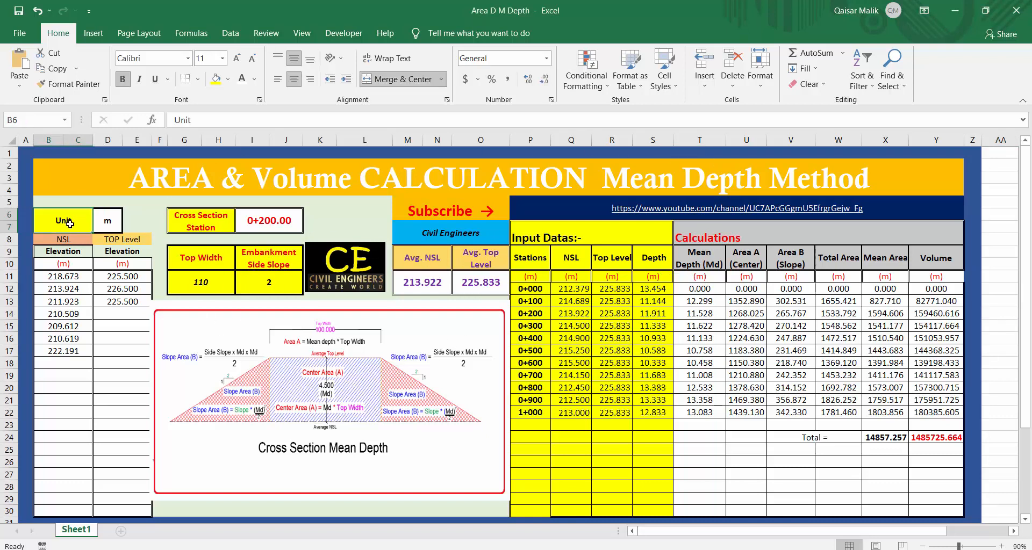
click(105, 220)
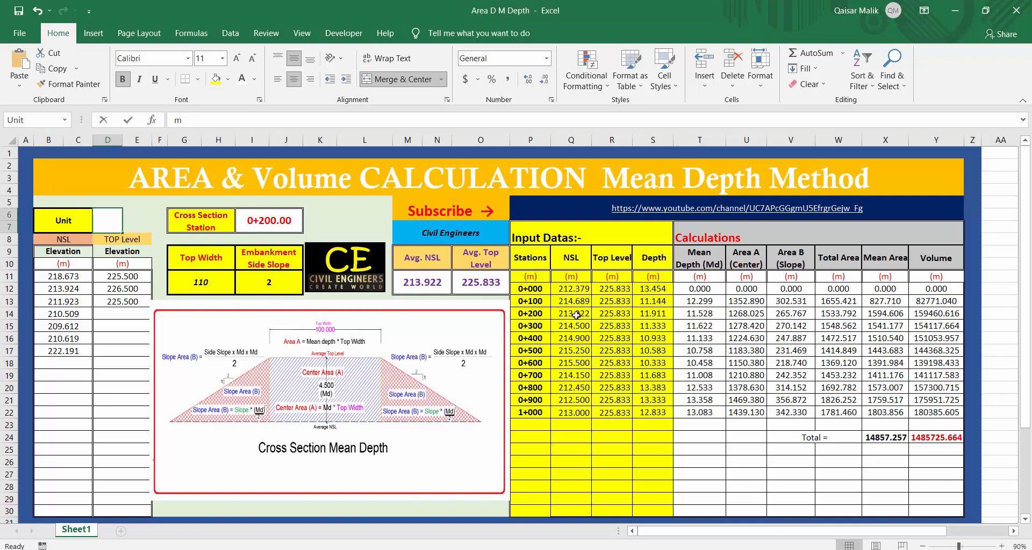
text(f)
drag(162, 334, 159, 333)
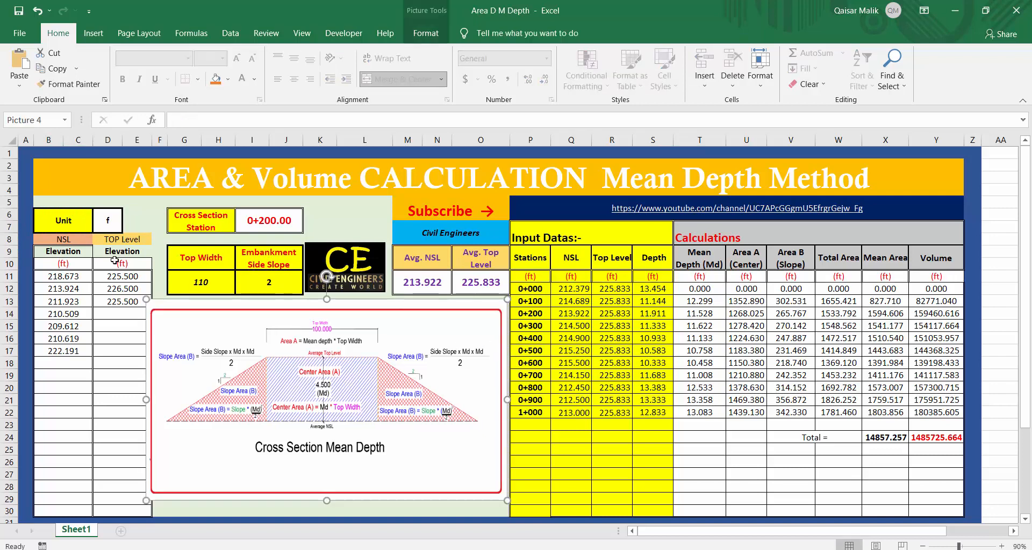
click(75, 263)
click(118, 264)
drag(550, 277, 887, 253)
Set the unit back to m.
click(105, 221)
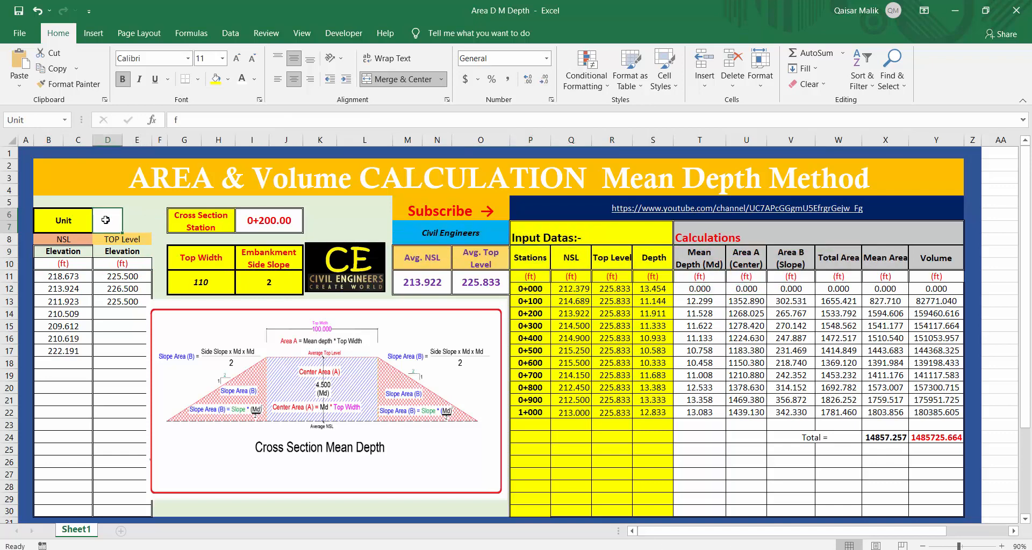
text(m)
key(Return)
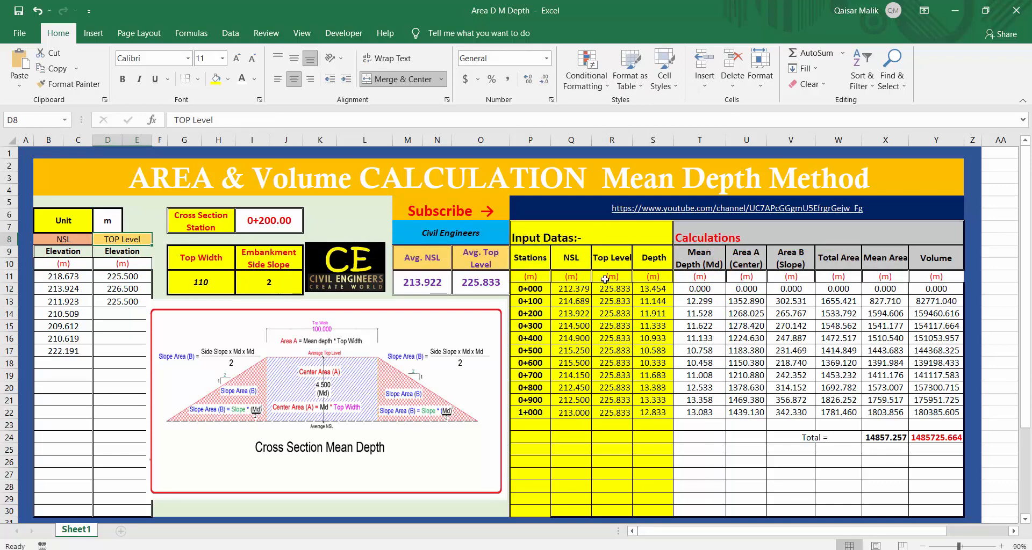
Examine the Cross Section Station, Top Width and Embankment Side Slope cells.
click(201, 225)
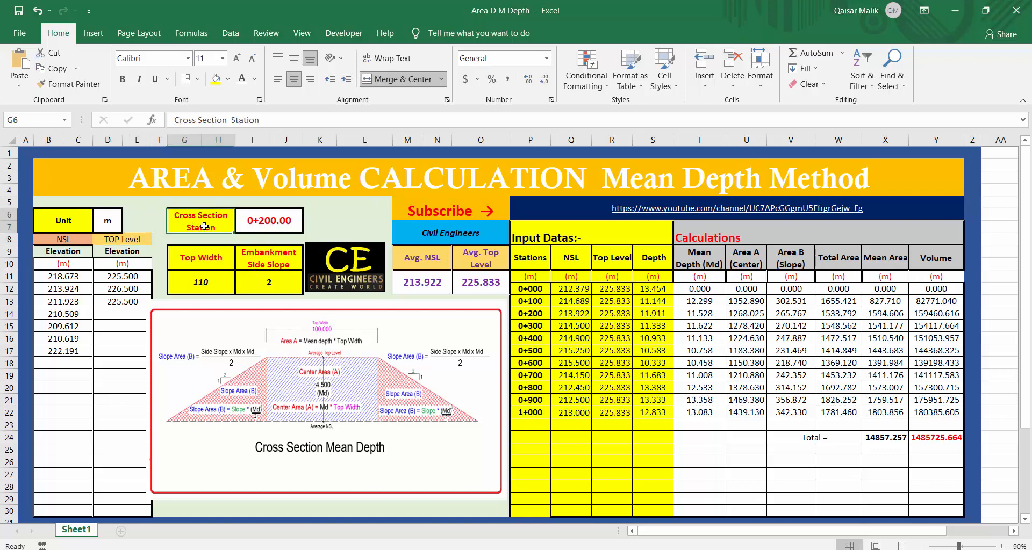
click(197, 264)
click(263, 279)
click(222, 281)
click(220, 263)
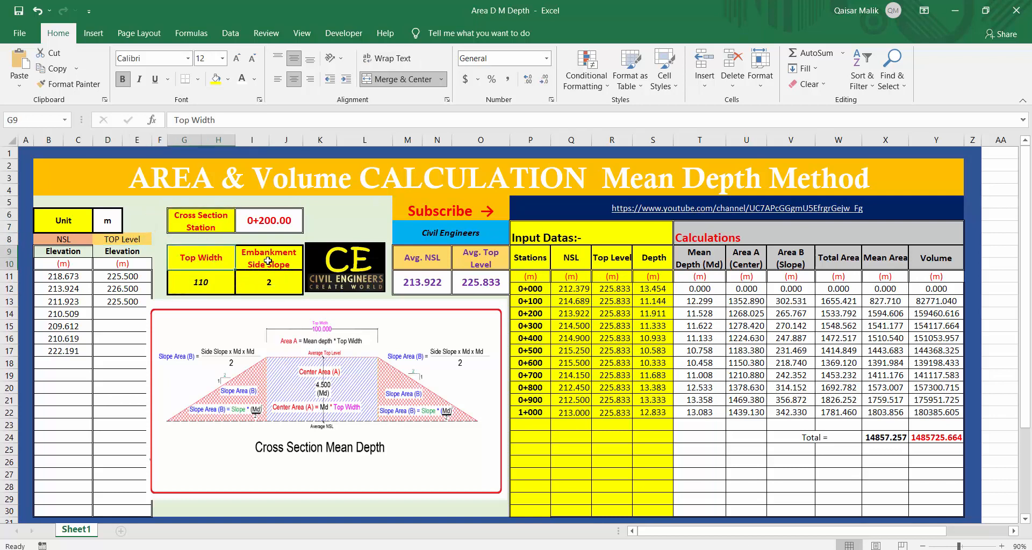
click(271, 260)
click(263, 283)
click(223, 281)
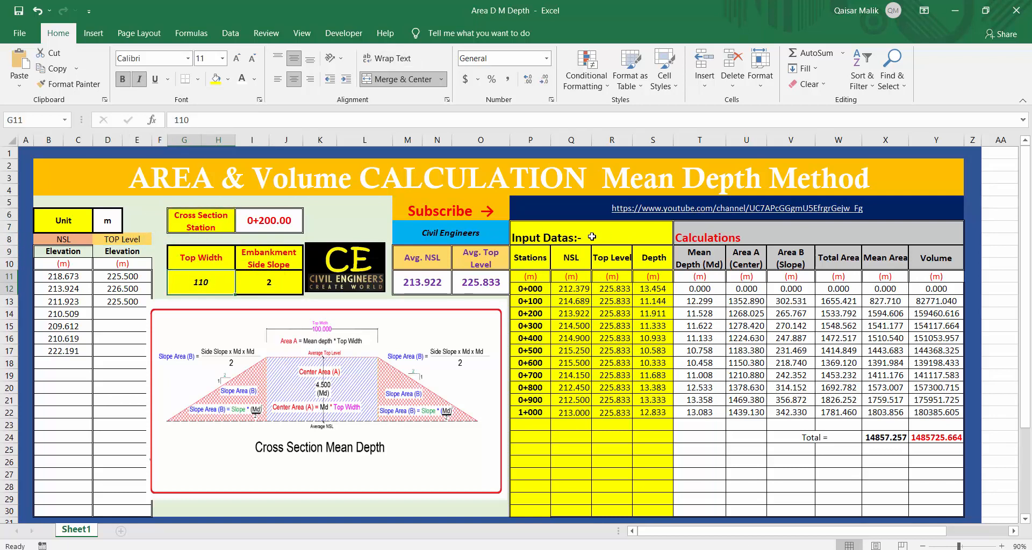
Examine the Stations entries and the Calculations headers from Mean Depth to Volume.
drag(544, 237, 529, 461)
click(524, 291)
click(528, 303)
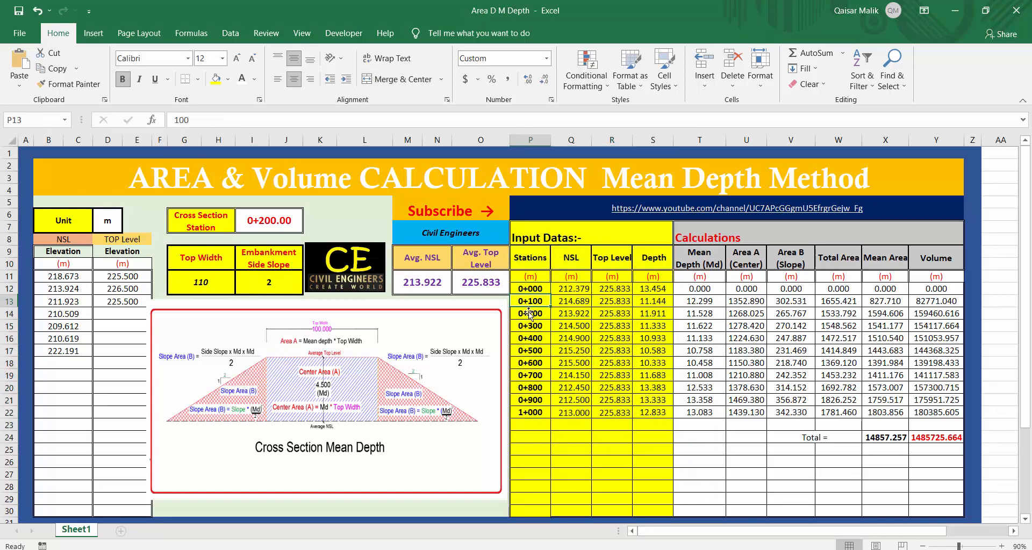
click(527, 315)
click(526, 328)
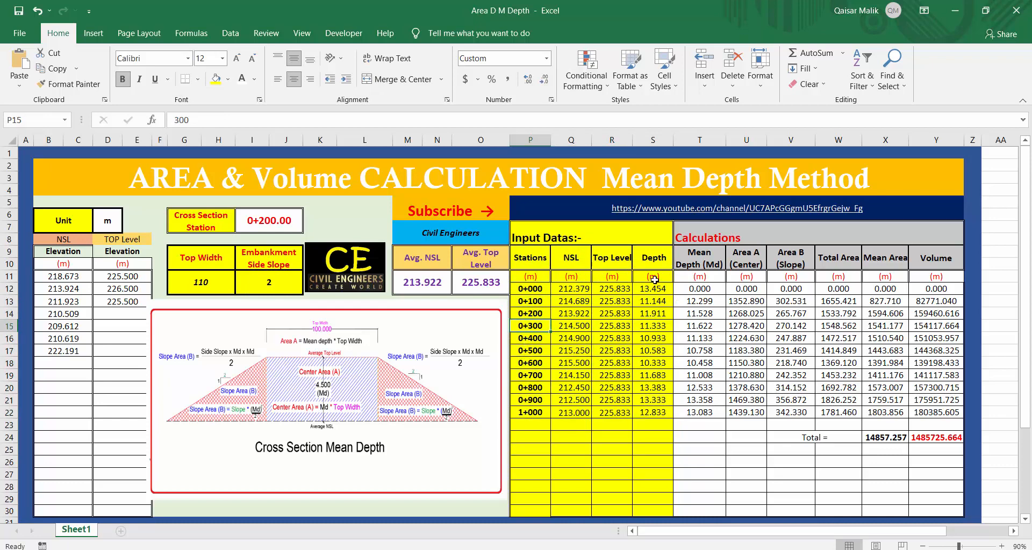
click(692, 263)
click(801, 262)
click(841, 263)
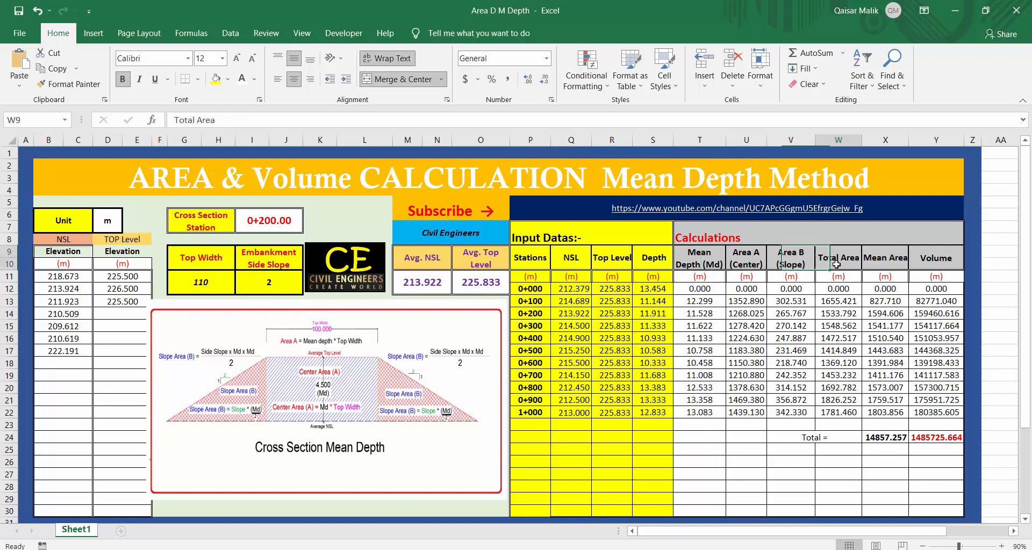
click(880, 261)
click(924, 261)
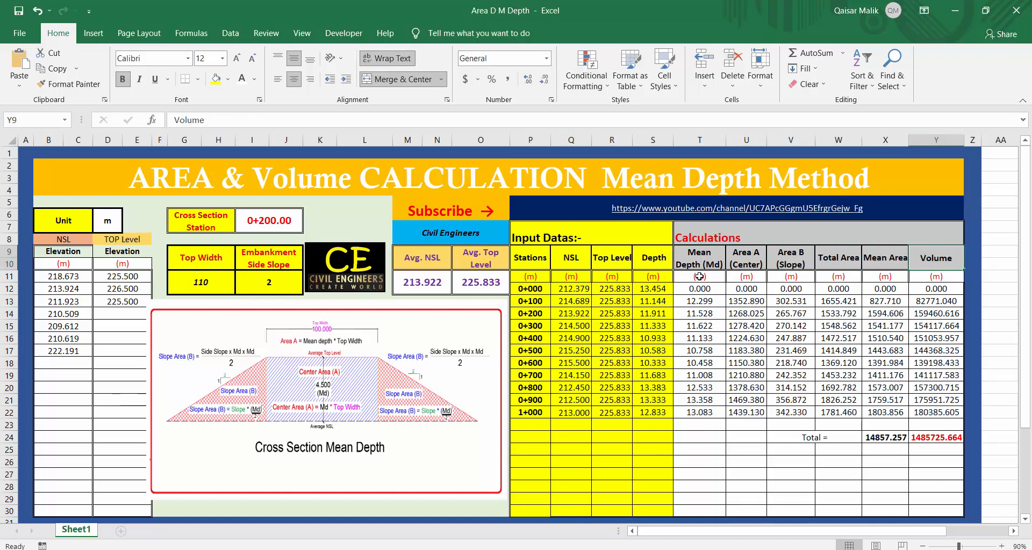
drag(354, 381, 356, 380)
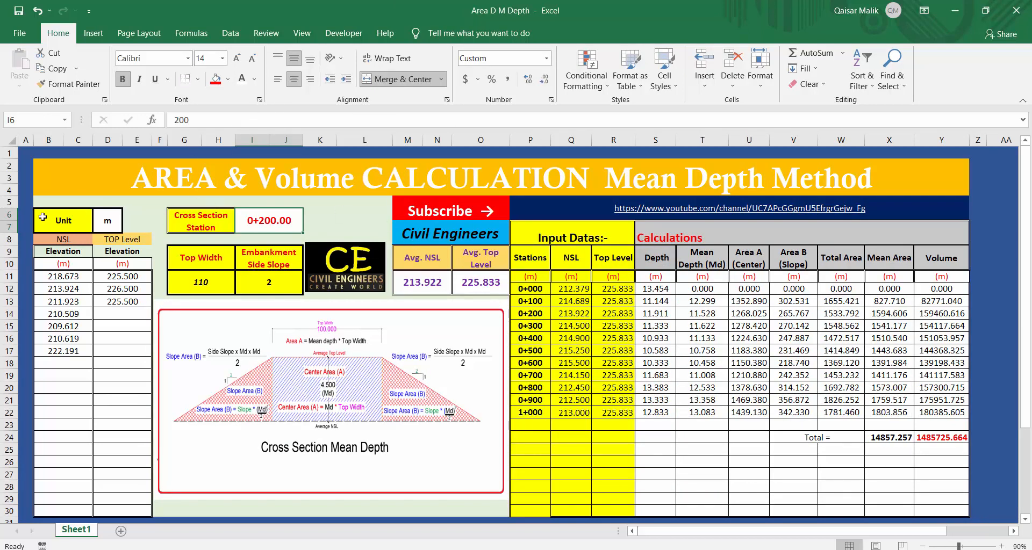
Clear the NSL and TOP Level elevations along with the Top Width and Embankment Side Slope values.
drag(48, 275, 134, 452)
key(Delete)
drag(205, 285, 269, 283)
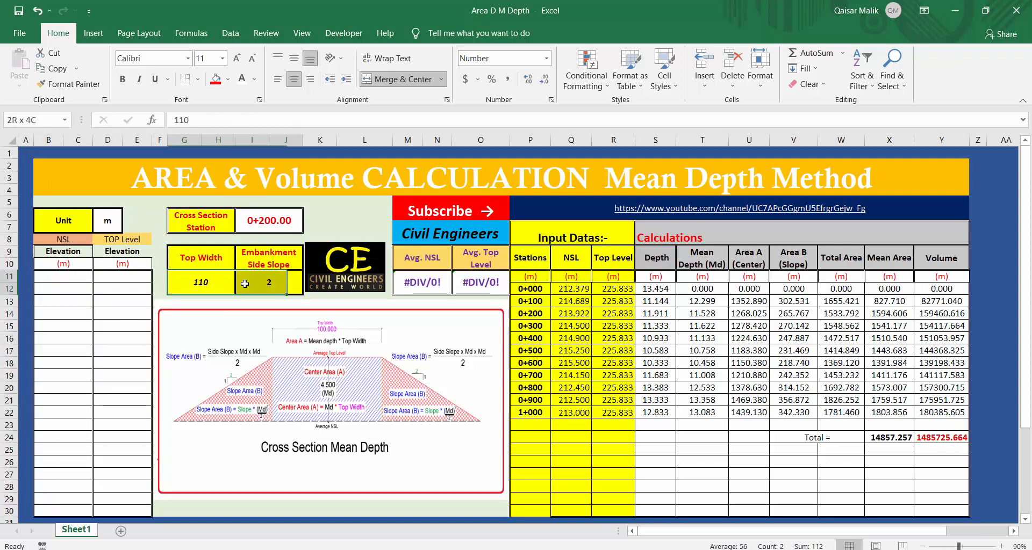
key(Delete)
Clear the Avg. NSL and Avg. Top Level cells and the Stations, NSL and Top Level input data.
drag(422, 282, 626, 447)
key(Delete)
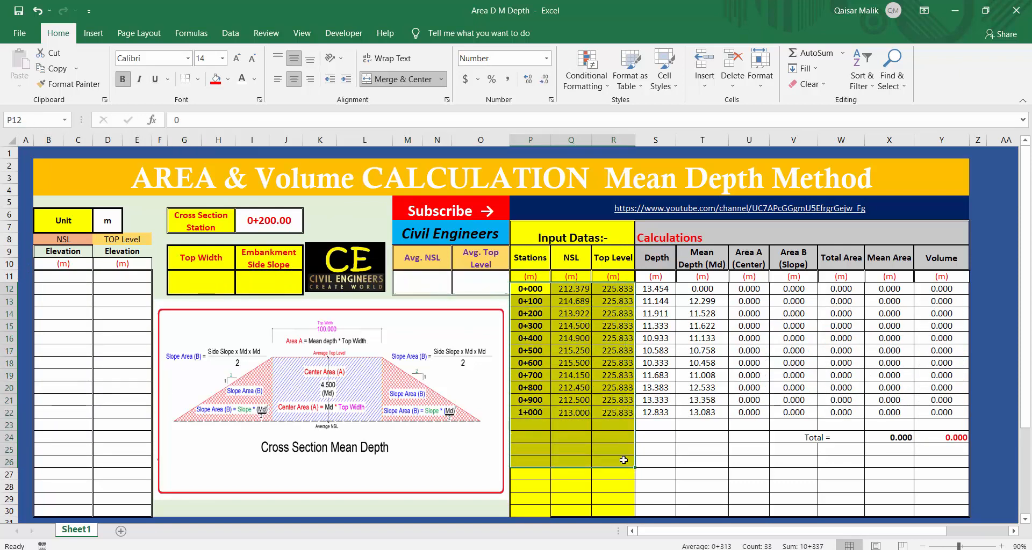
key(Delete)
Clear the Calculations table from Depth to Volume, including the totals, and empty the Cross Section Station cell.
drag(656, 288, 959, 449)
key(Delete)
click(894, 364)
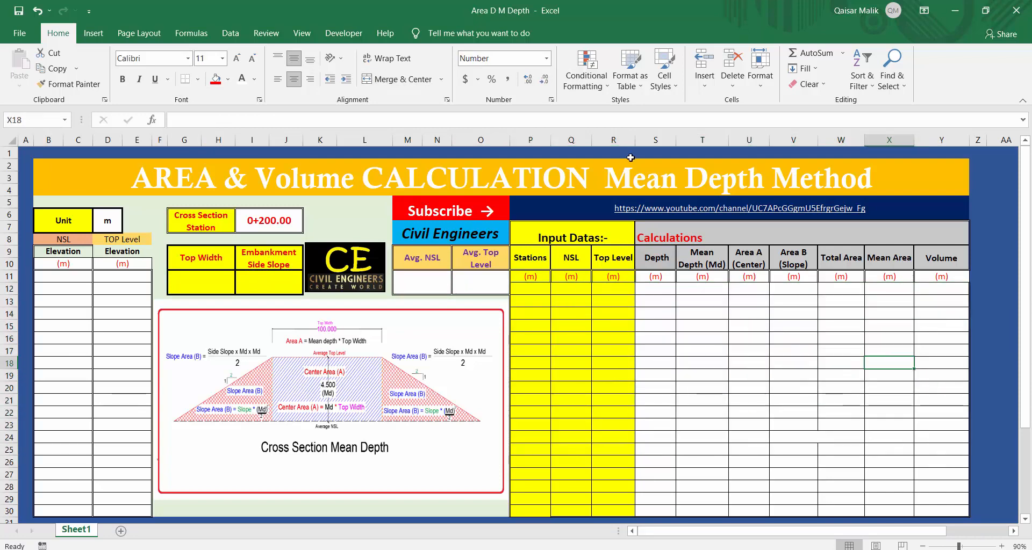
click(272, 220)
key(Delete)
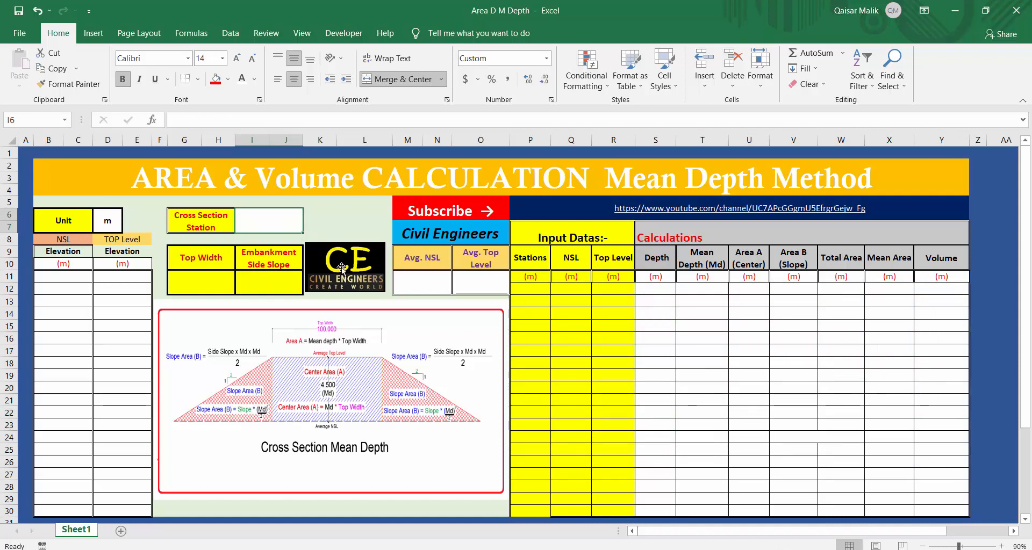
click(702, 363)
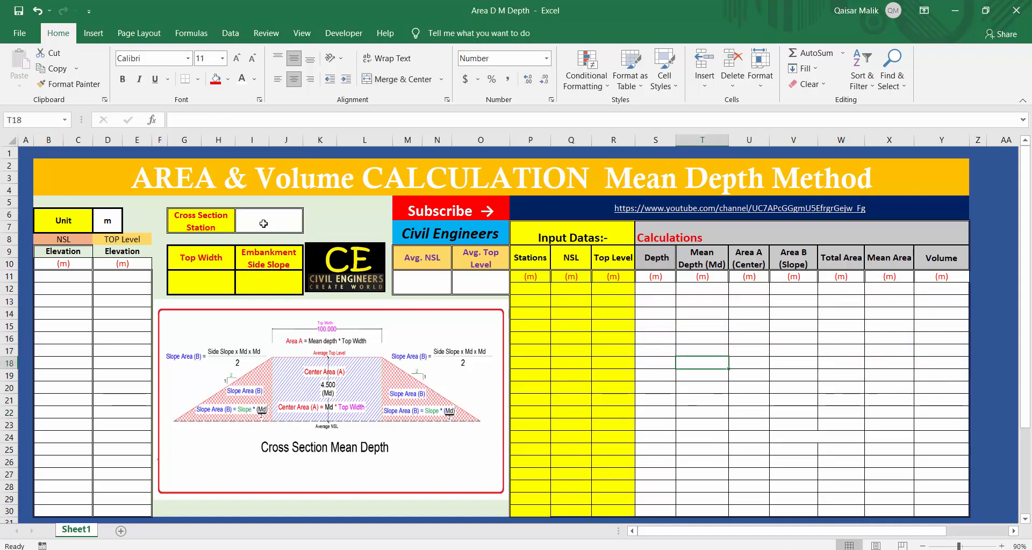
Switch the empty template's unit to f and check the unit labels of the NSL and TOP Level elevation columns.
click(54, 220)
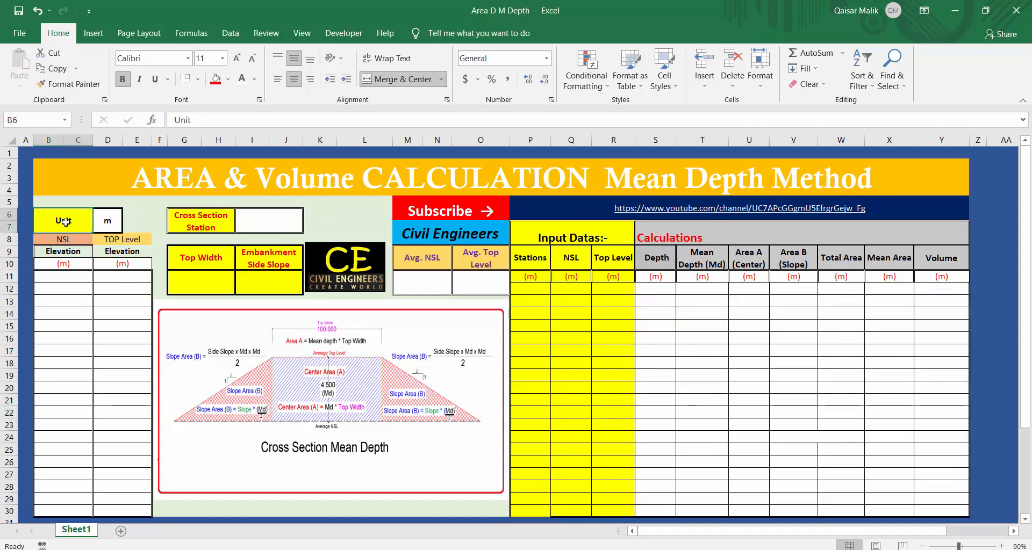
click(102, 220)
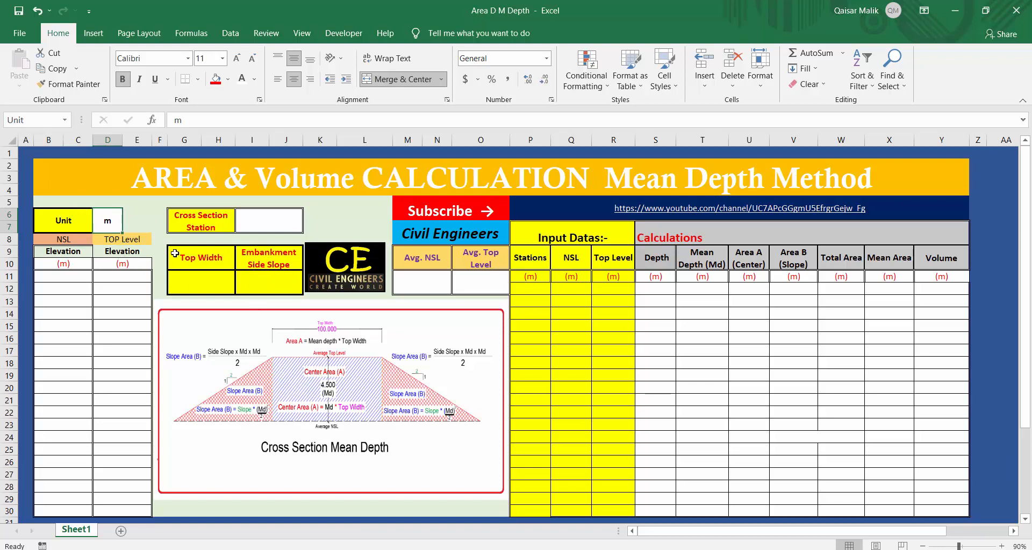
text(f)
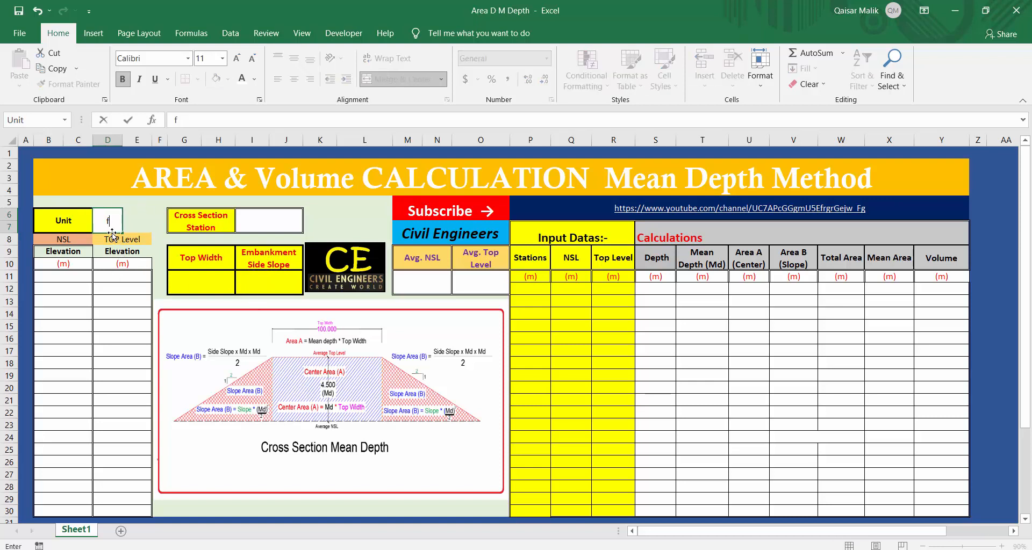
key(Return)
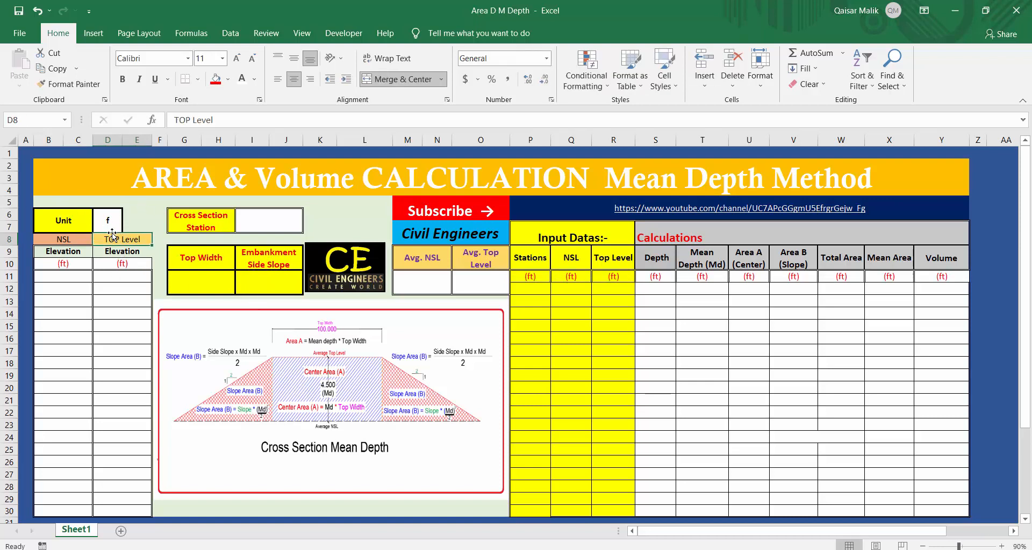
click(77, 268)
key(Right)
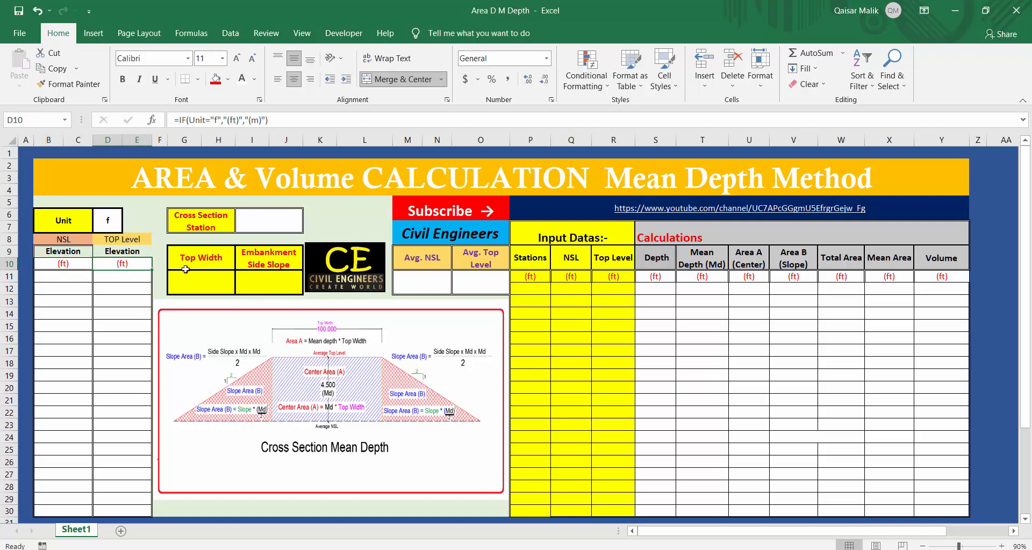
Set the unit to m and enter 0+000 as the Cross Section Station.
click(113, 224)
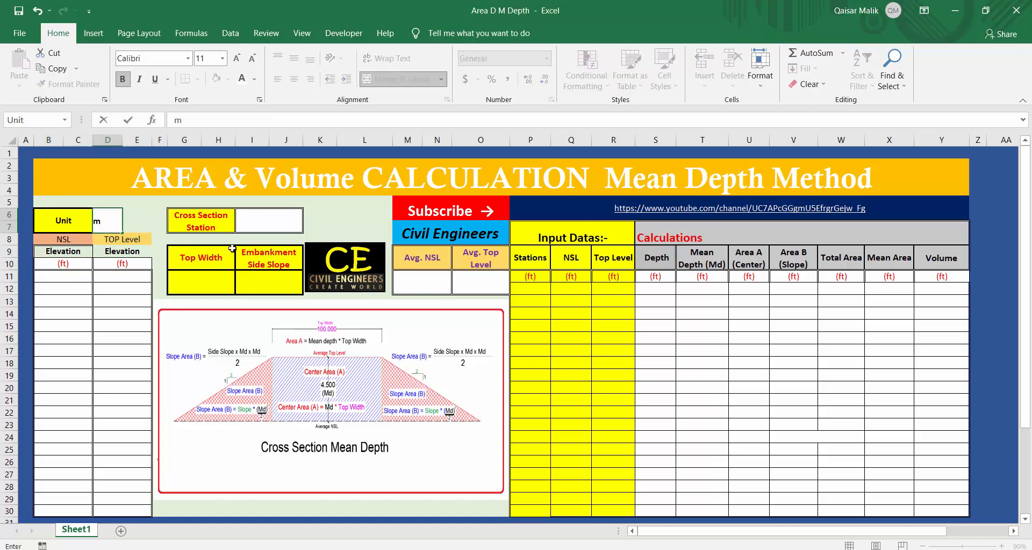
key(Return)
click(266, 215)
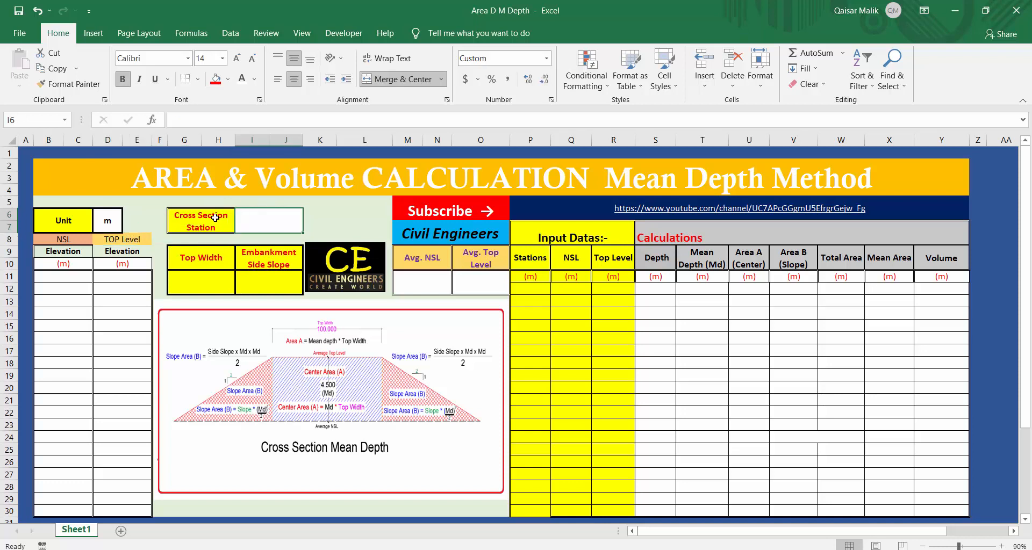
text(0+000)
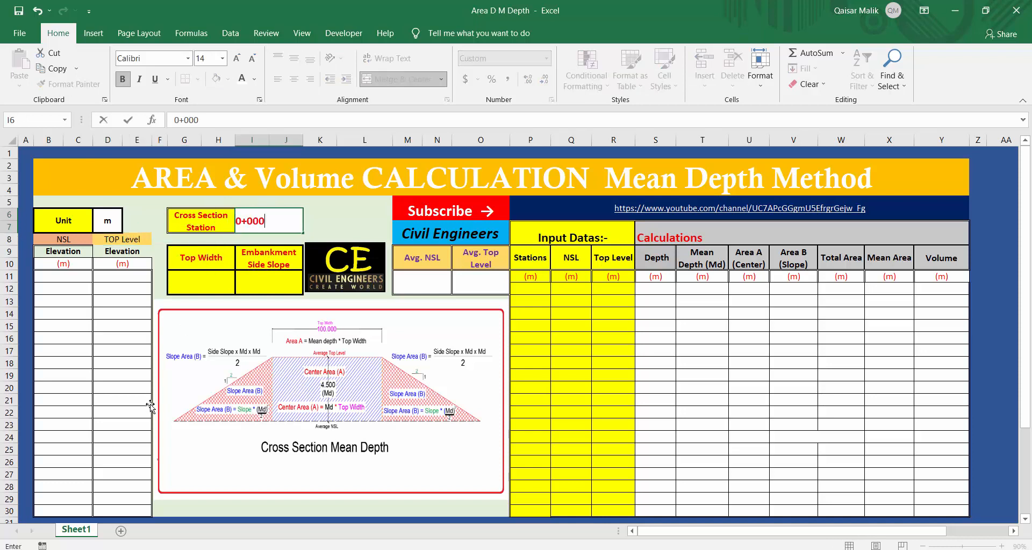
key(Return)
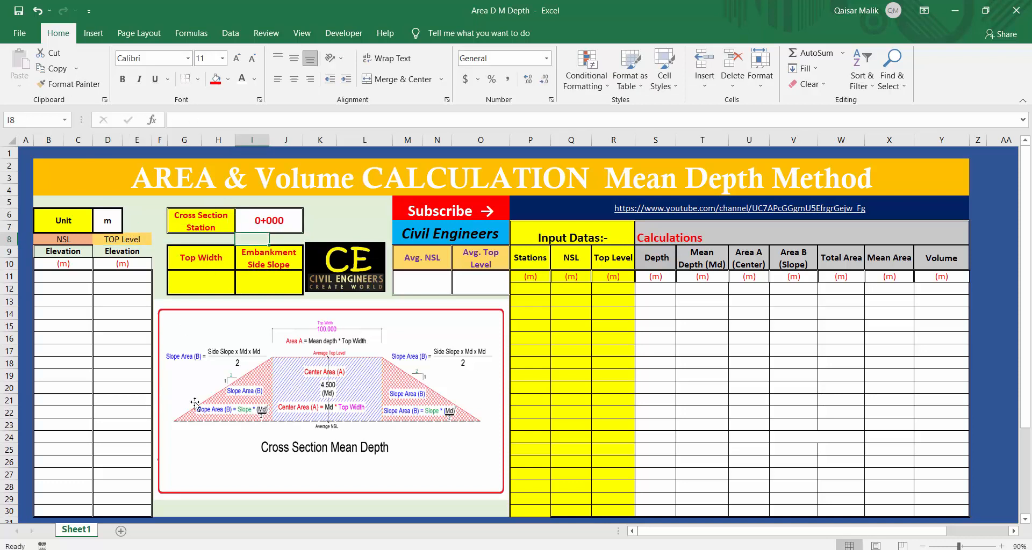
Examine the empty NSL and TOP Level elevation columns and the Avg. NSL and Avg. Top Level cells.
click(62, 241)
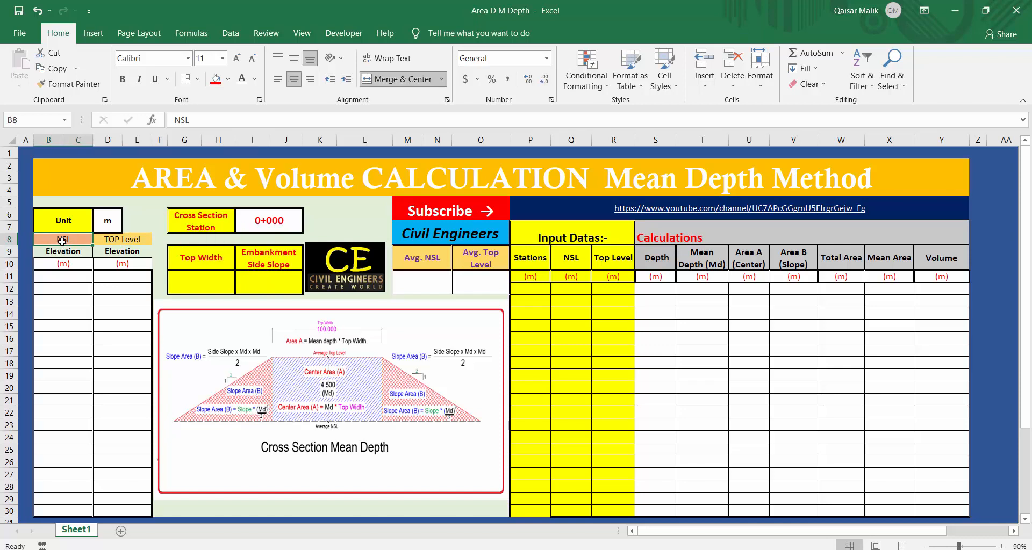
click(122, 241)
click(57, 240)
click(115, 241)
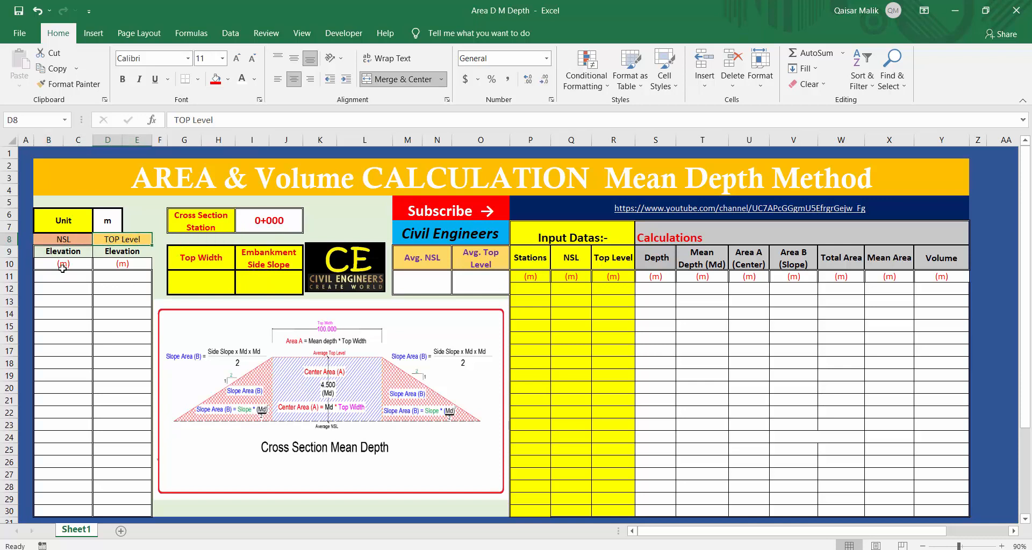
click(61, 276)
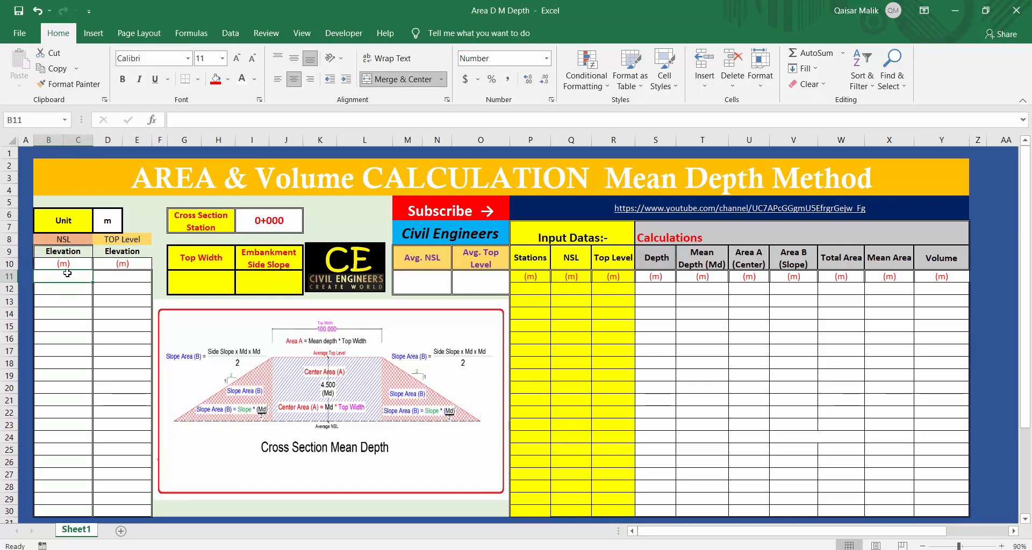
drag(67, 273, 64, 462)
click(411, 285)
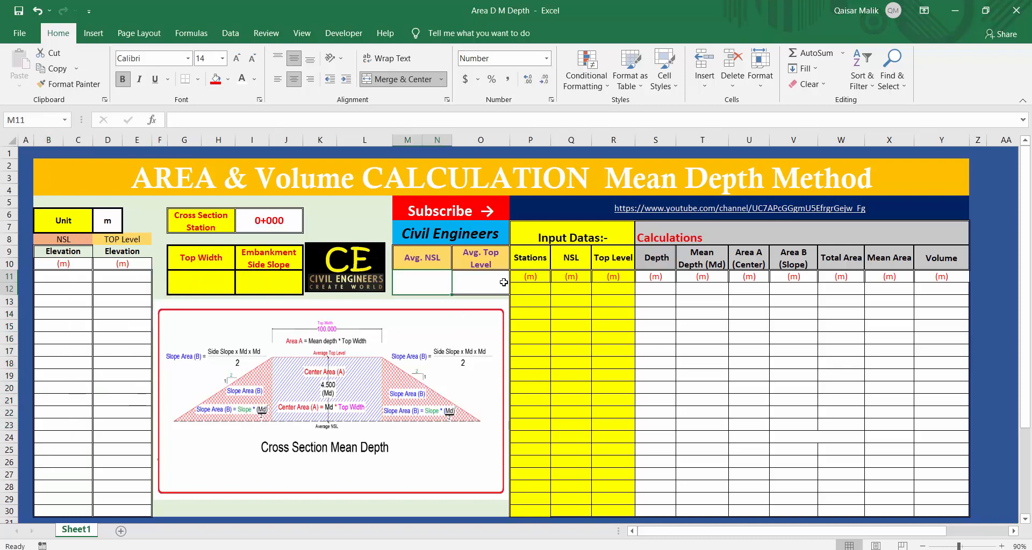
click(503, 282)
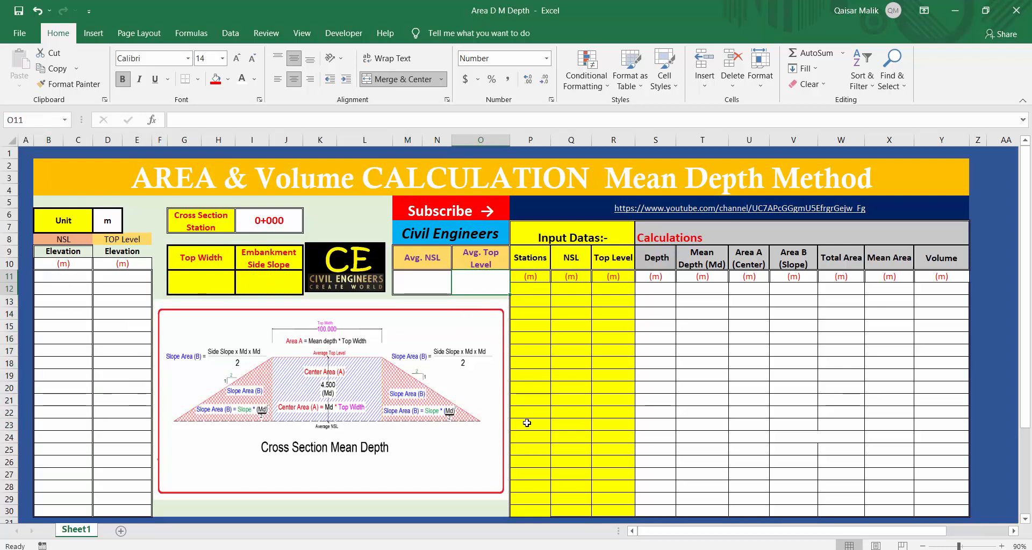
Enlarge the cross section mean depth diagram and place it below the Top Width and Embankment Side Slope cells.
click(401, 313)
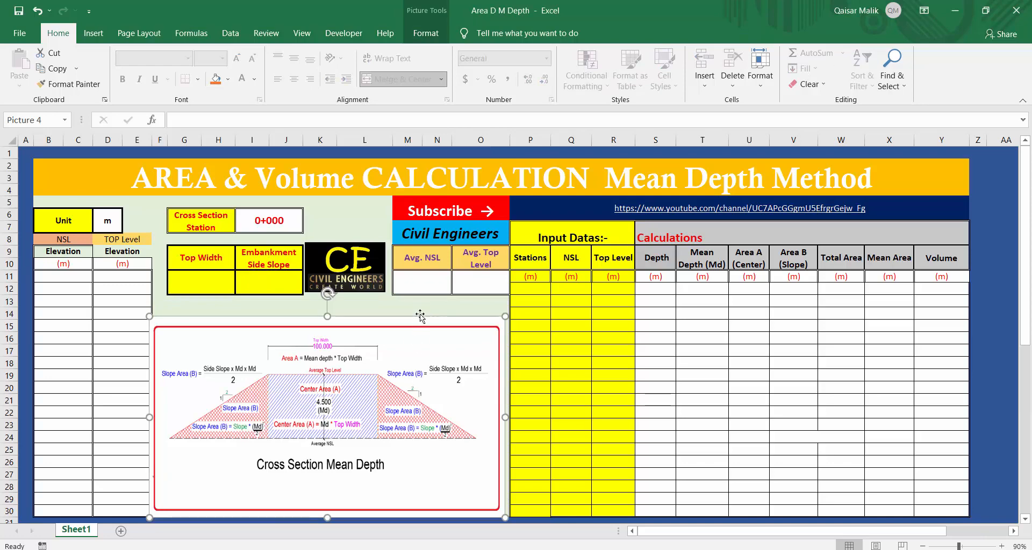
drag(401, 313, 402, 233)
drag(511, 319, 693, 300)
drag(426, 422, 425, 475)
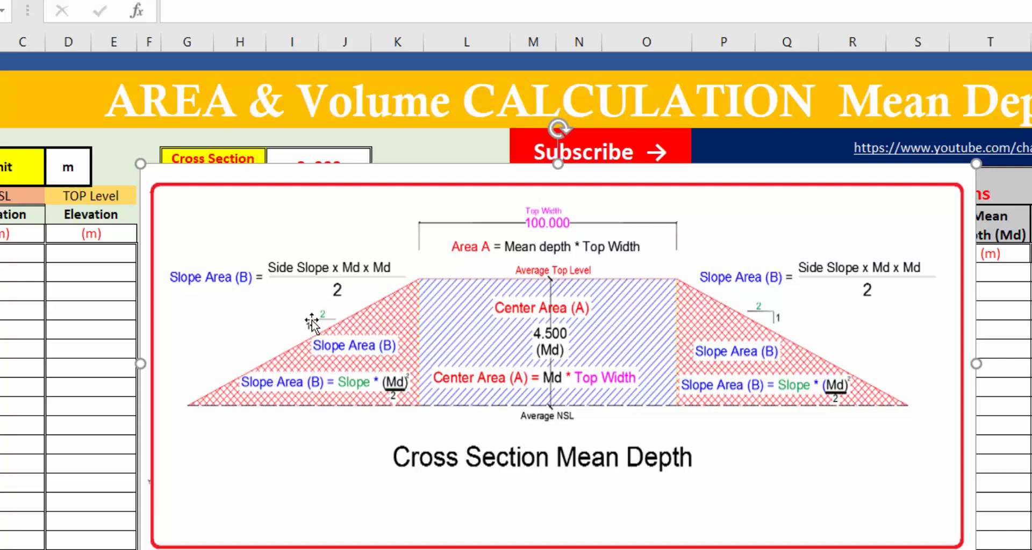
drag(418, 229, 381, 365)
Enter 10 as the Top Width and 2 as the Embankment Side Slope.
click(216, 256)
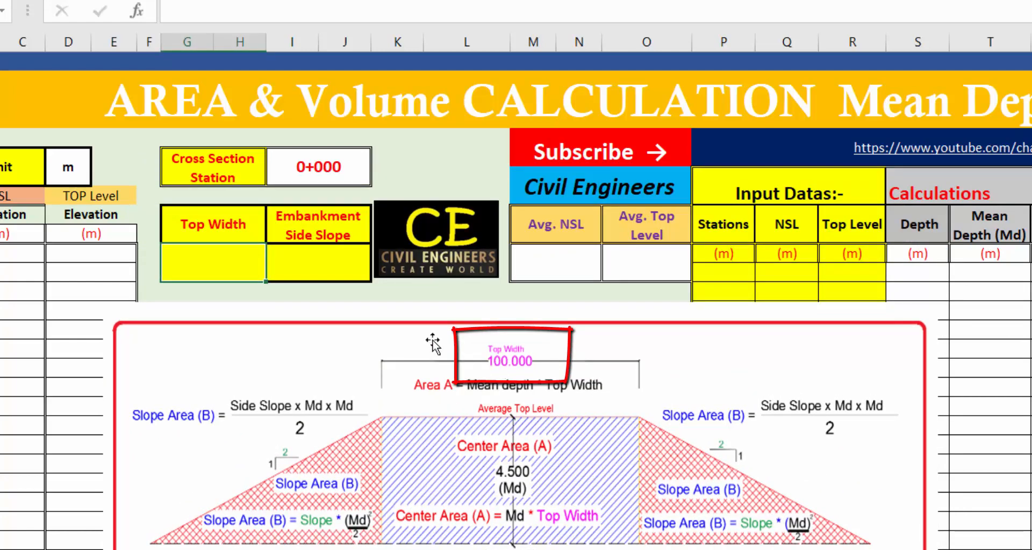
key(F2)
text(10)
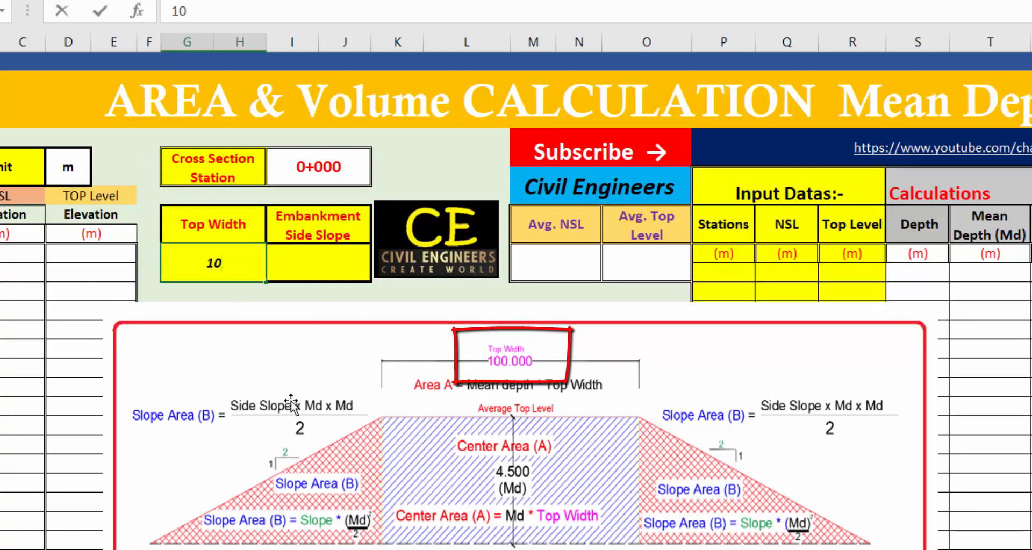
click(324, 270)
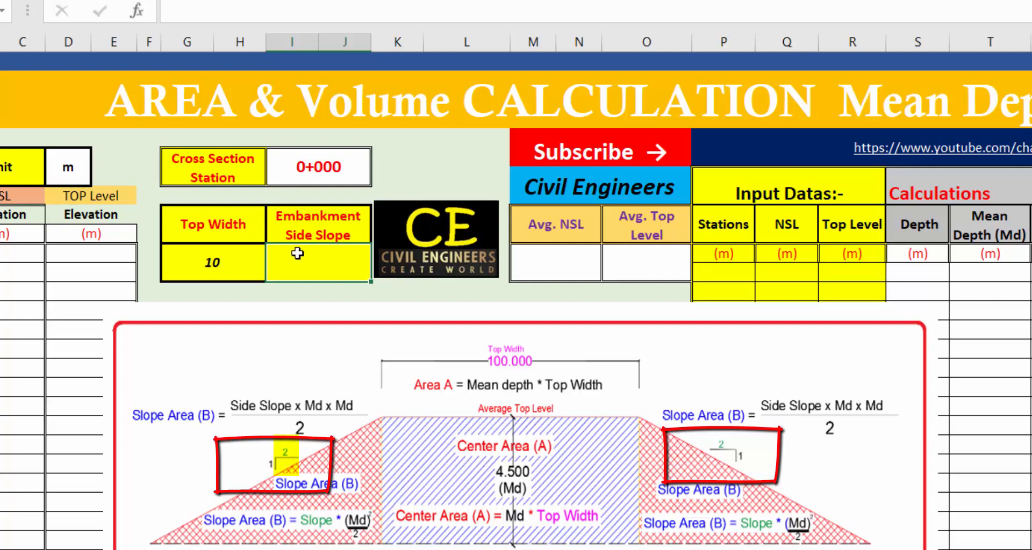
text(2)
key(Return)
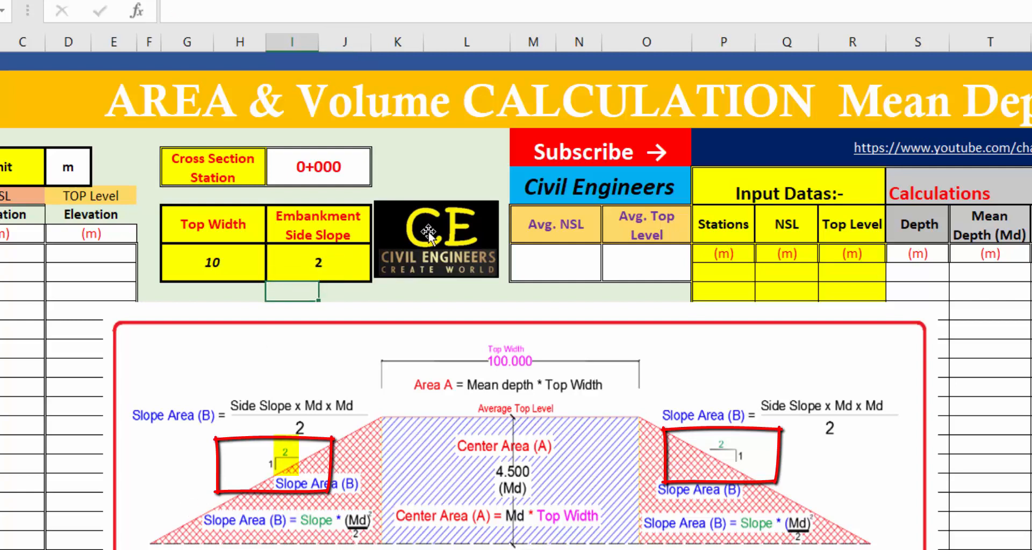
click(328, 263)
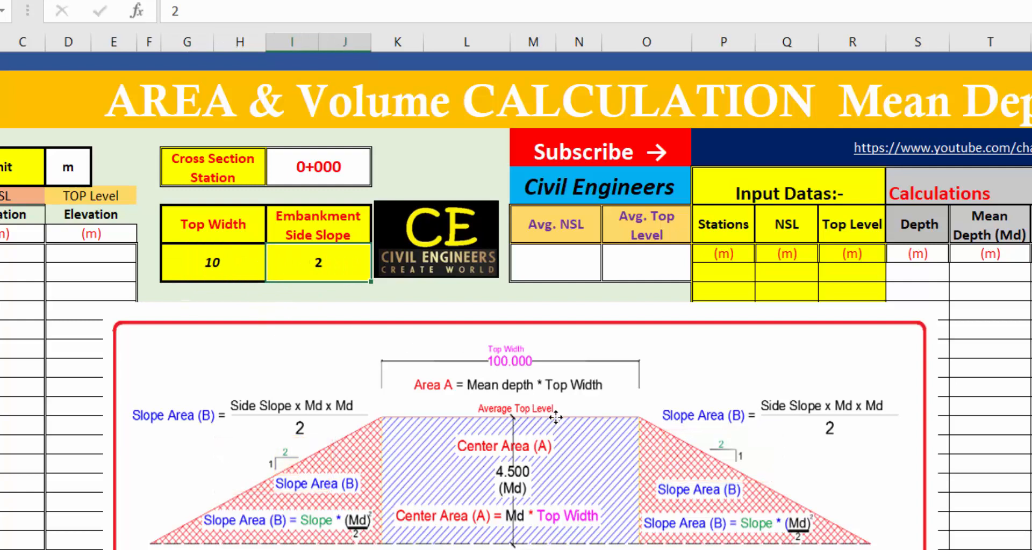
Move the mean depth diagram up over the template and reposition the Cross Section At RD 0+000 picture beside the elevation columns.
drag(556, 417, 648, 240)
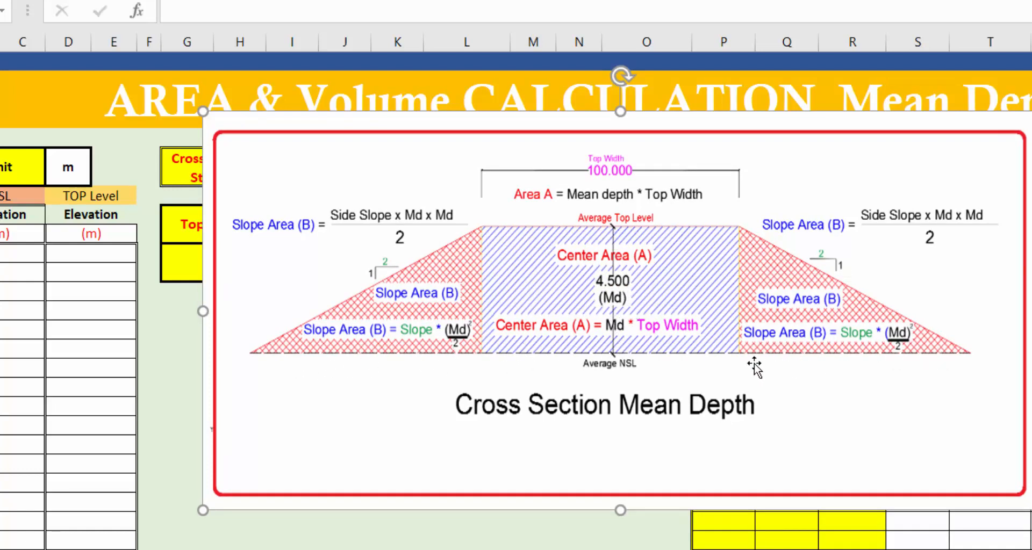
scroll(549, 354, down, 5)
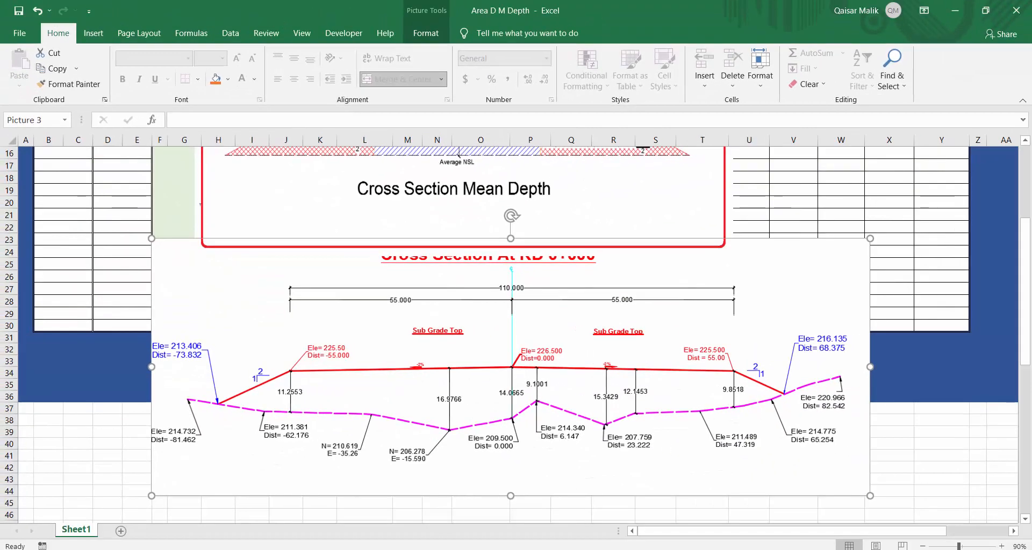
drag(520, 359, 535, 259)
scroll(521, 301, up, 1)
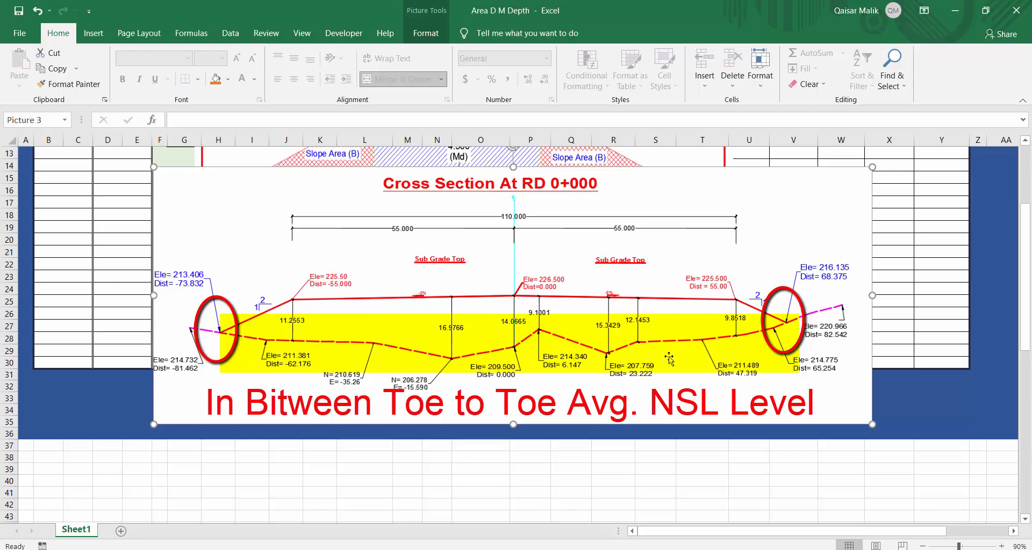
scroll(580, 342, up, 2)
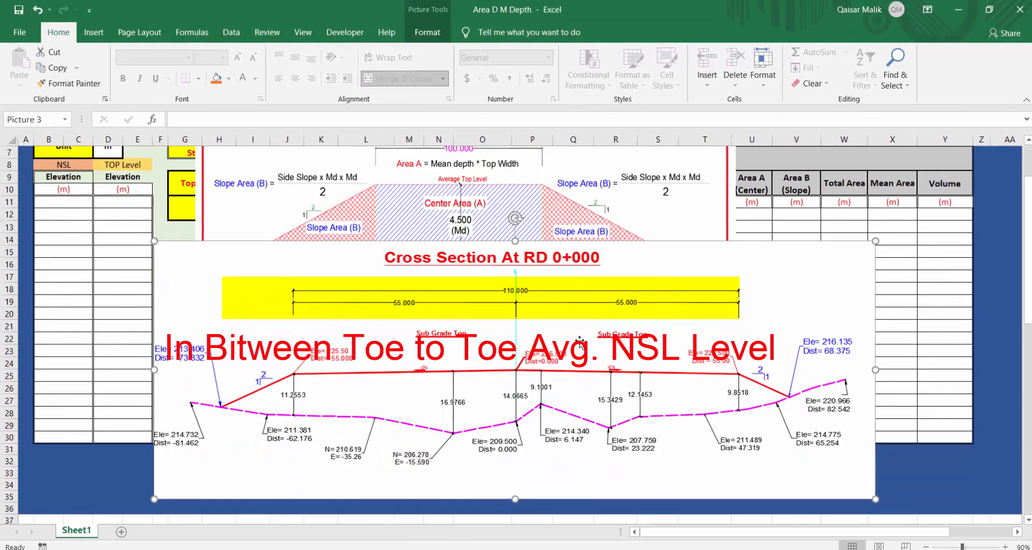
drag(493, 331, 492, 440)
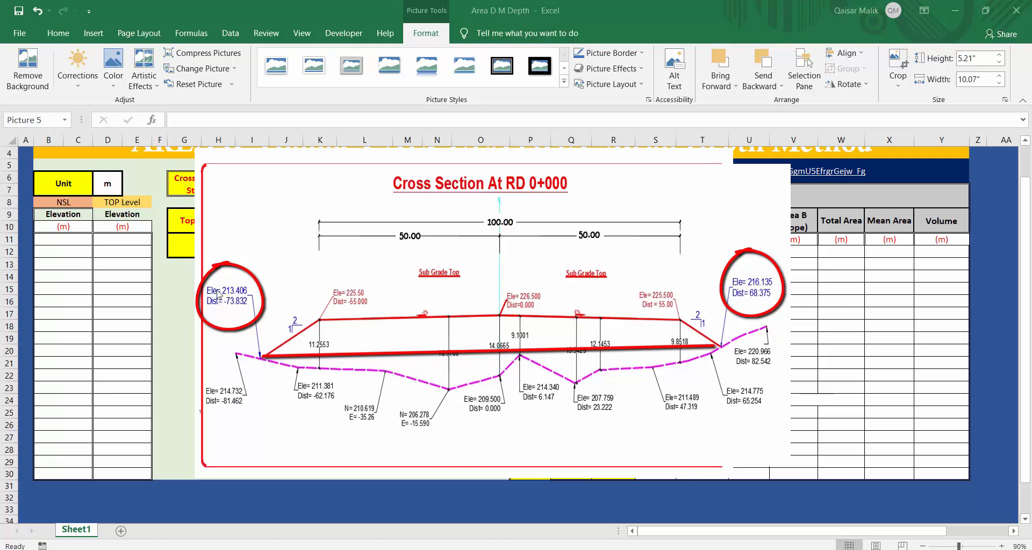
Enter the NSL elevations 216.135, 214.775 and 211.89 in cells B11 to B13.
click(63, 244)
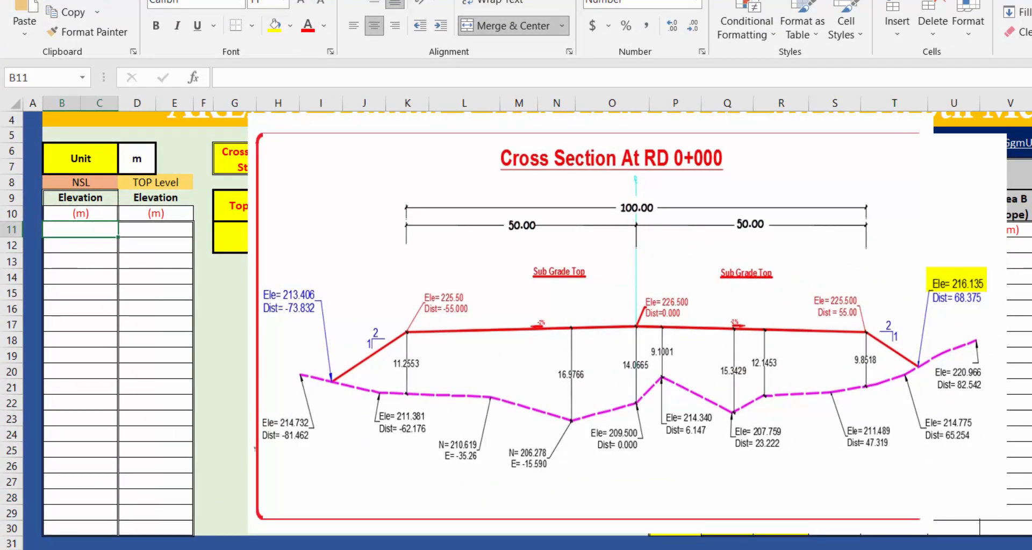
text(216.)
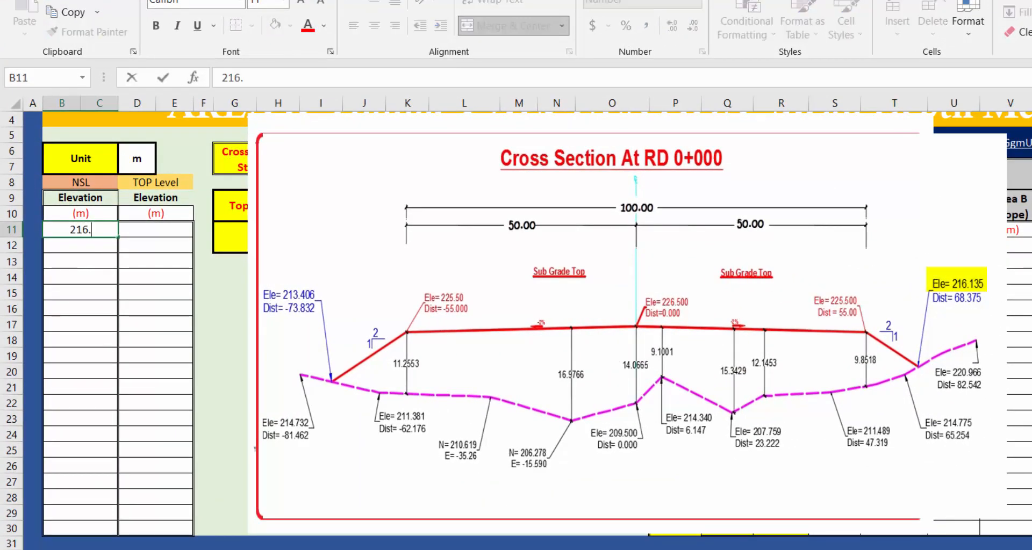
text(135)
key(Return)
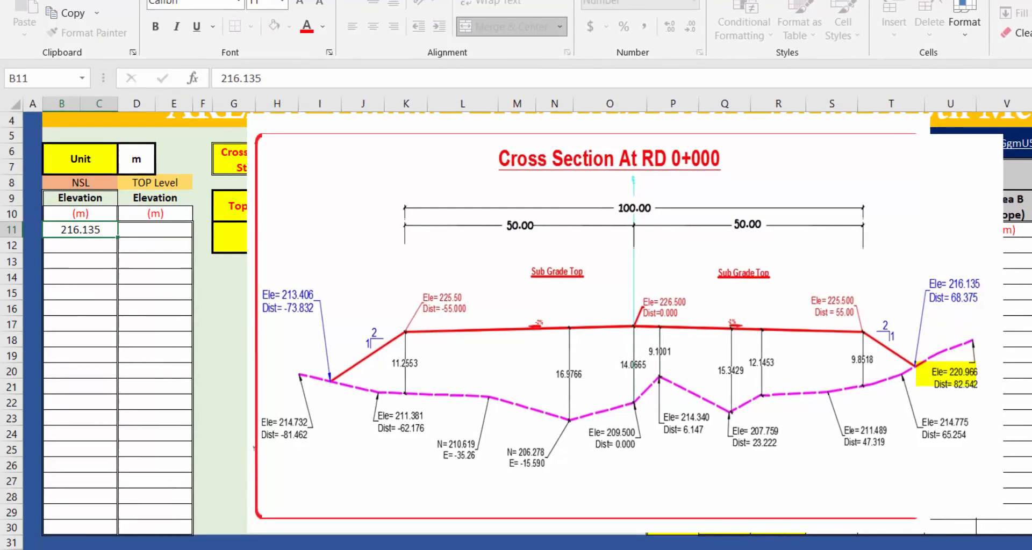
text(214.)
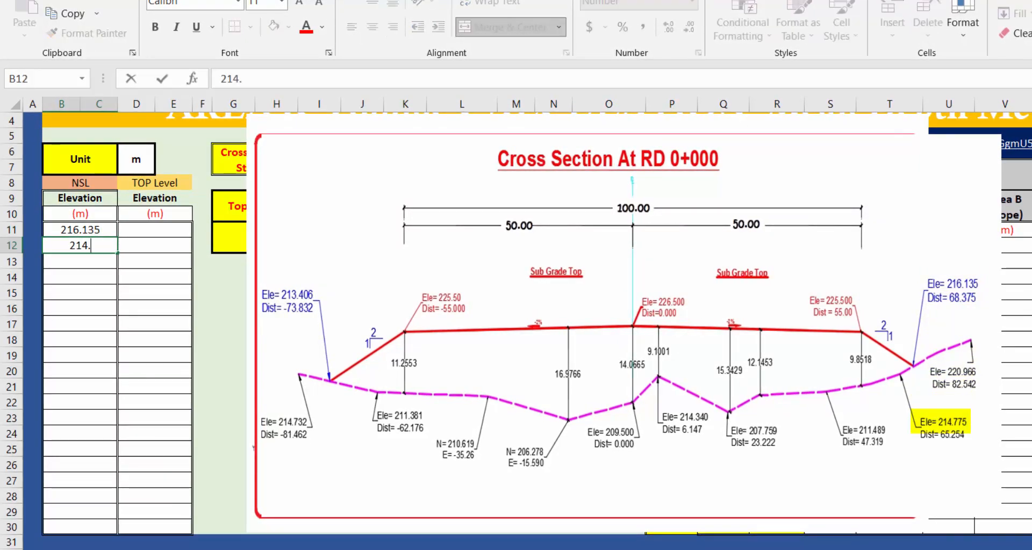
text(775)
key(Return)
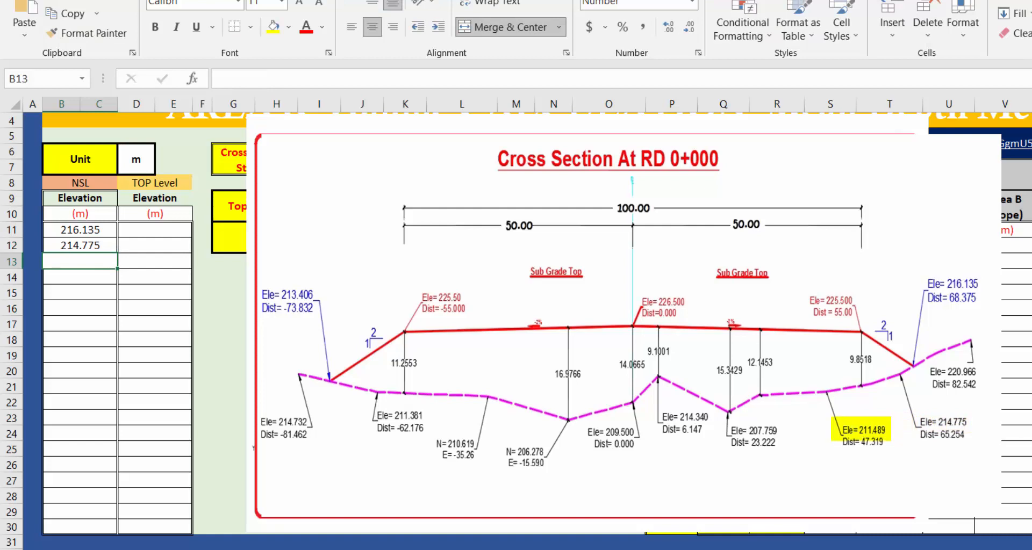
text(211.89)
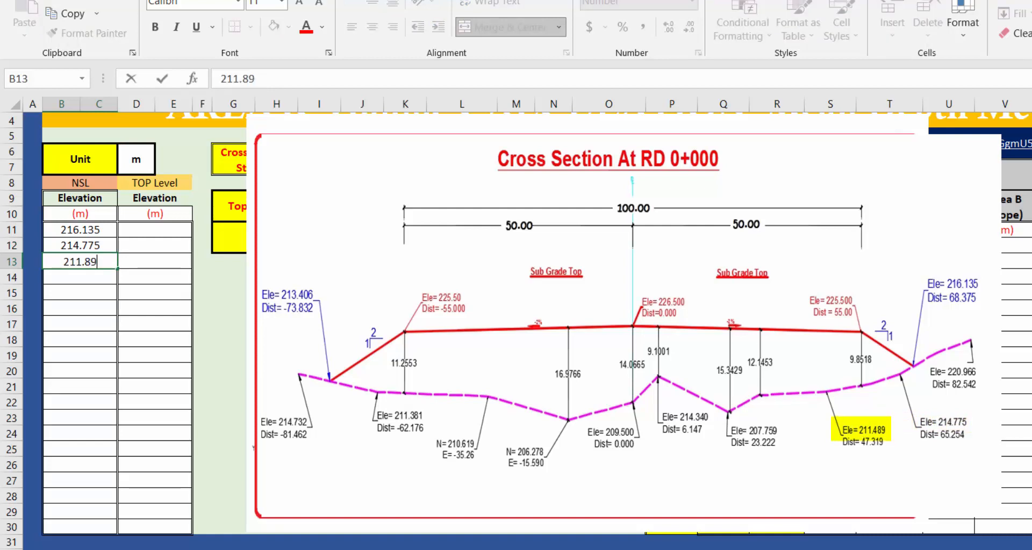
key(Return)
Continue the NSL elevations with 207.759, 214.34 and 209.5 in cells B14 to B16.
text(207)
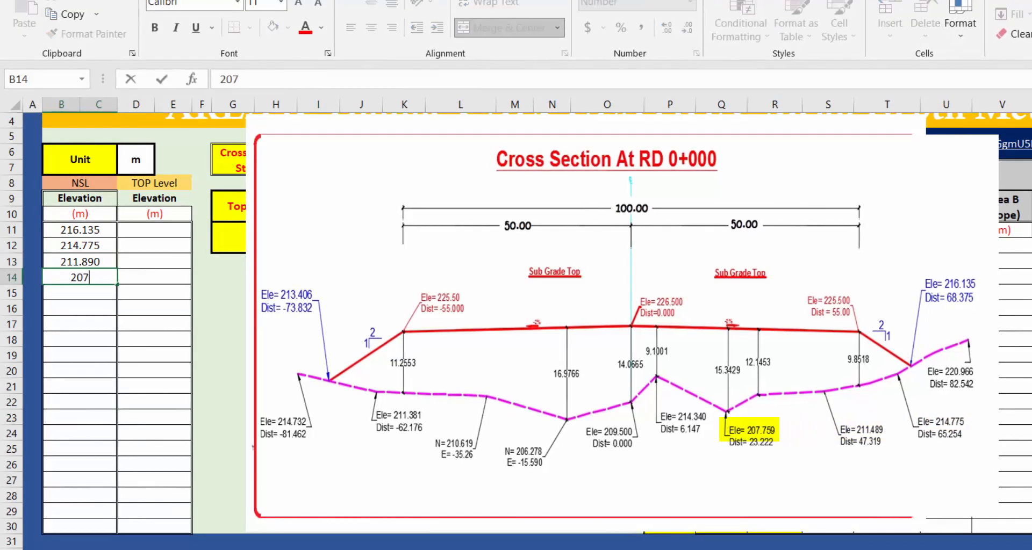
text(.759)
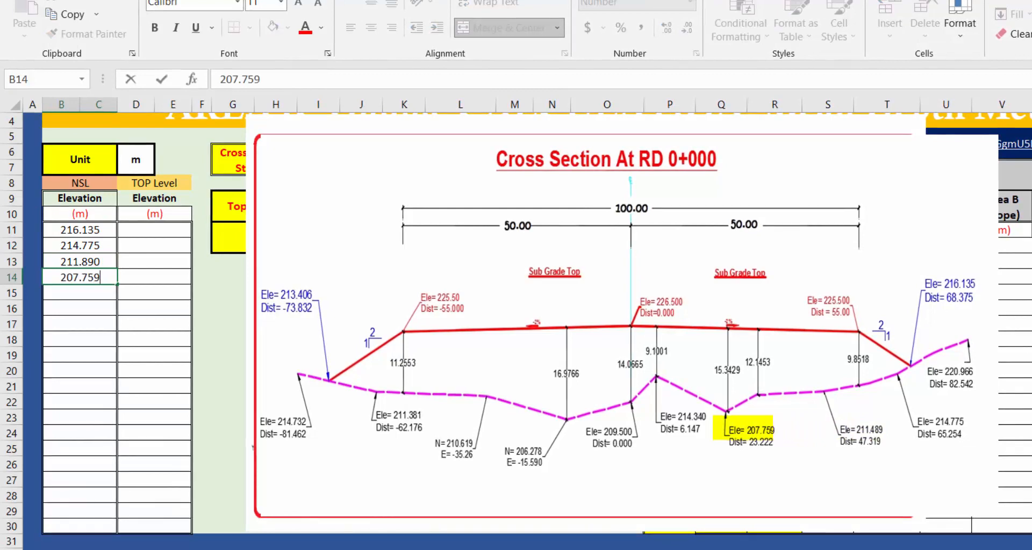
key(Return)
text(214.)
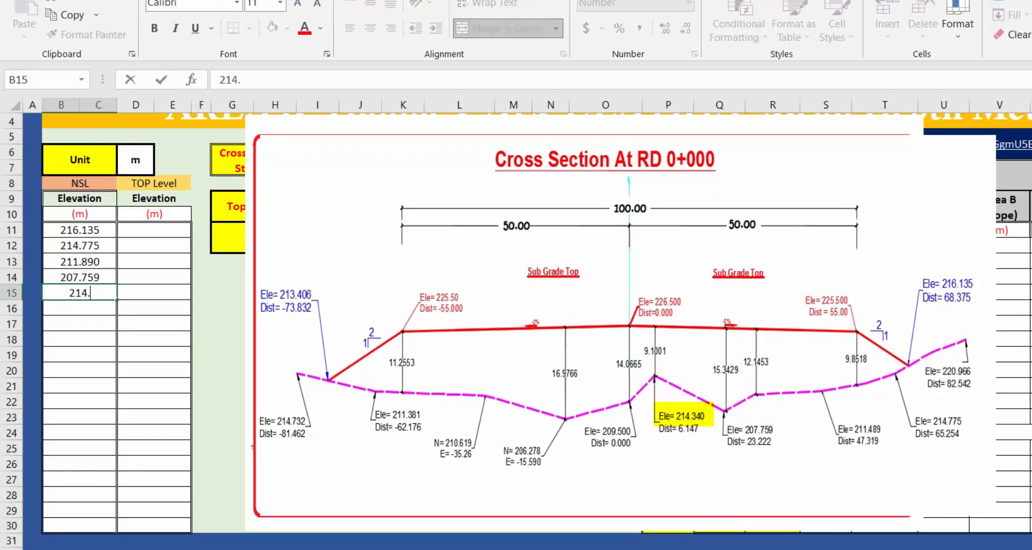
text(34)
key(Return)
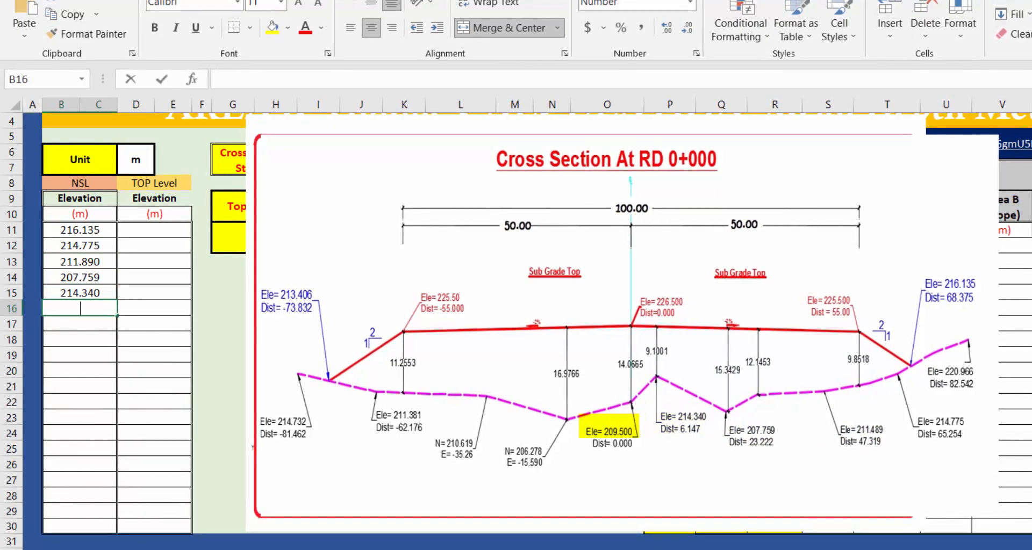
text(209.5)
key(Return)
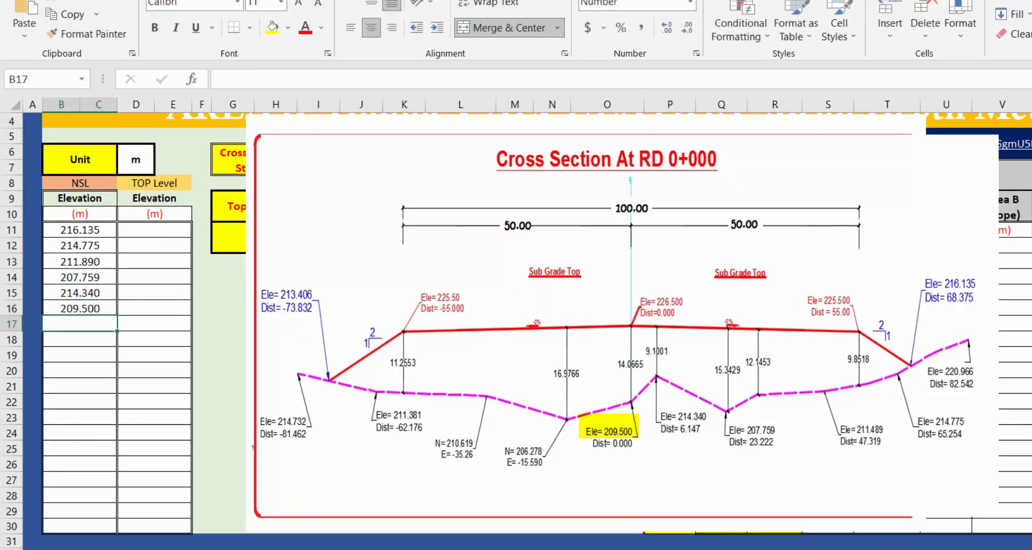
Complete the NSL elevations with 206.278, 210.619, 211.381 and 213.406 in cells B17 to B20, and review the filled range.
text(206.278)
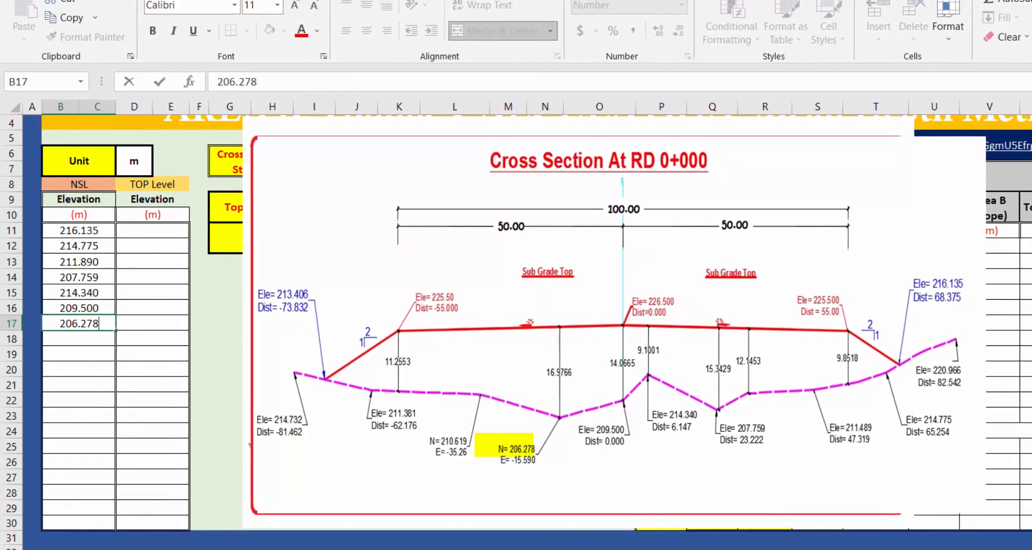
key(Return)
text(210)
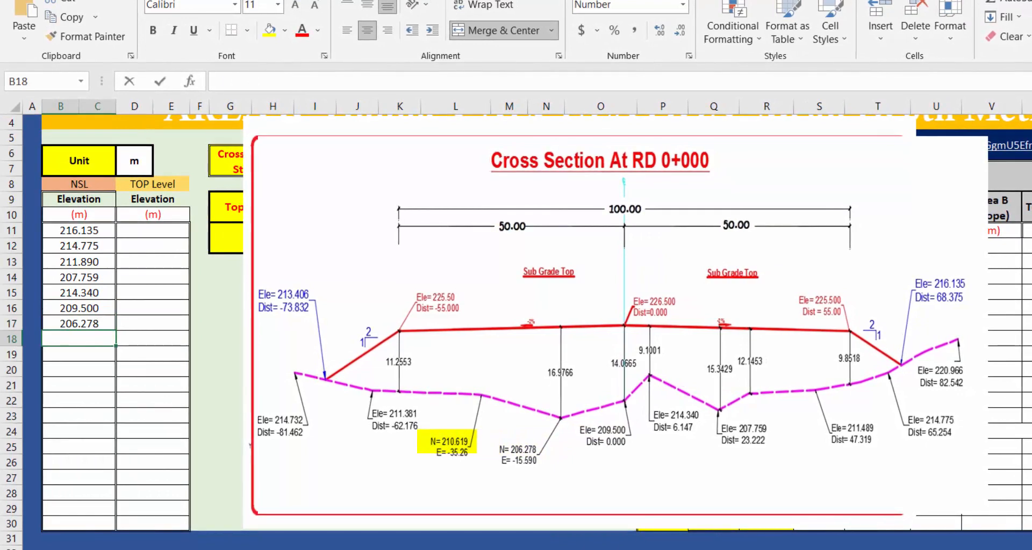
text(.619)
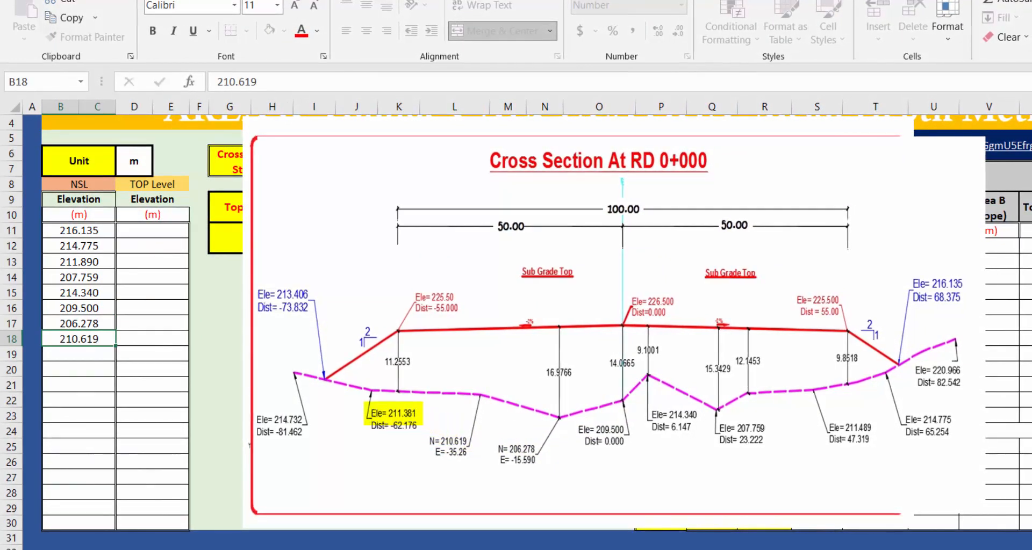
key(Return)
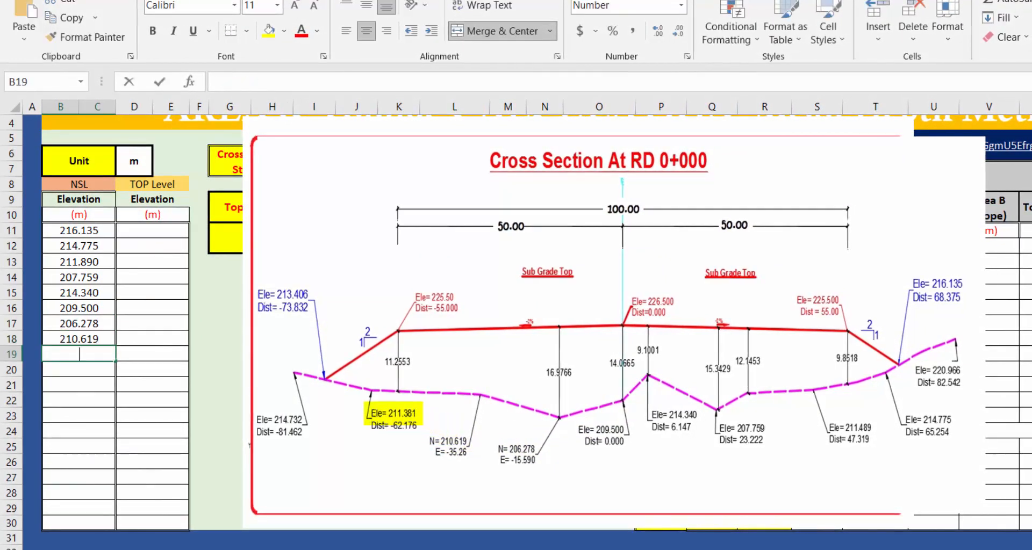
text(211.381)
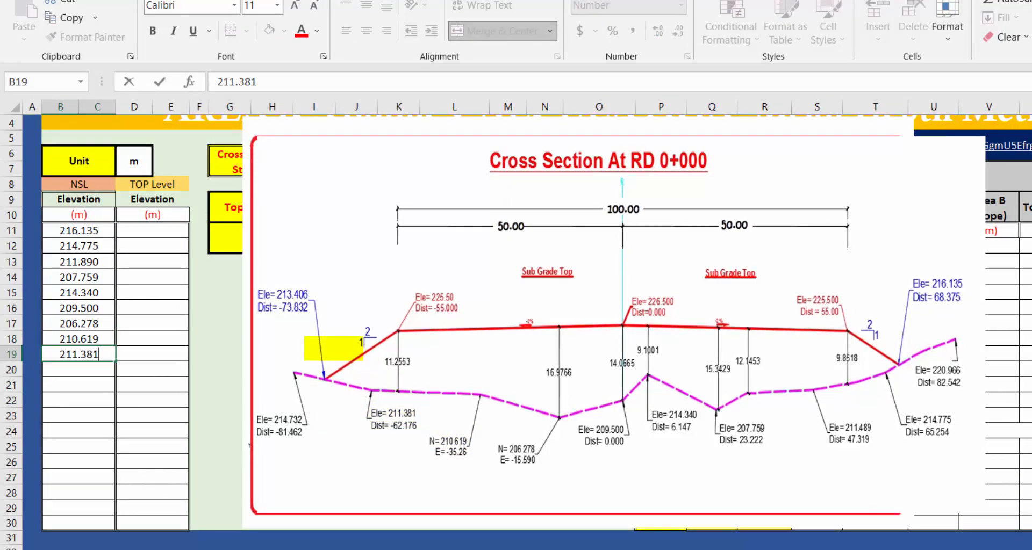
key(Return)
text(213.406)
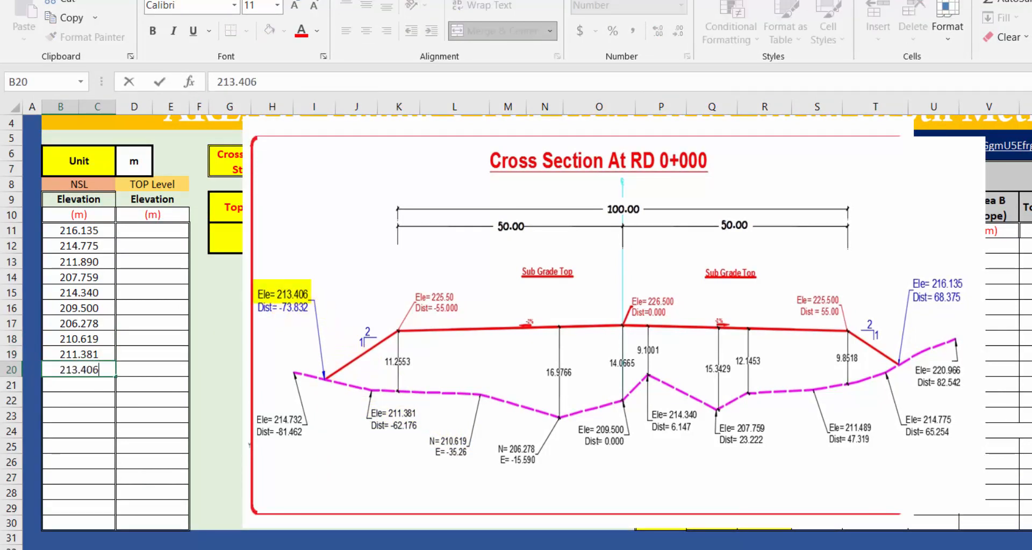
key(Return)
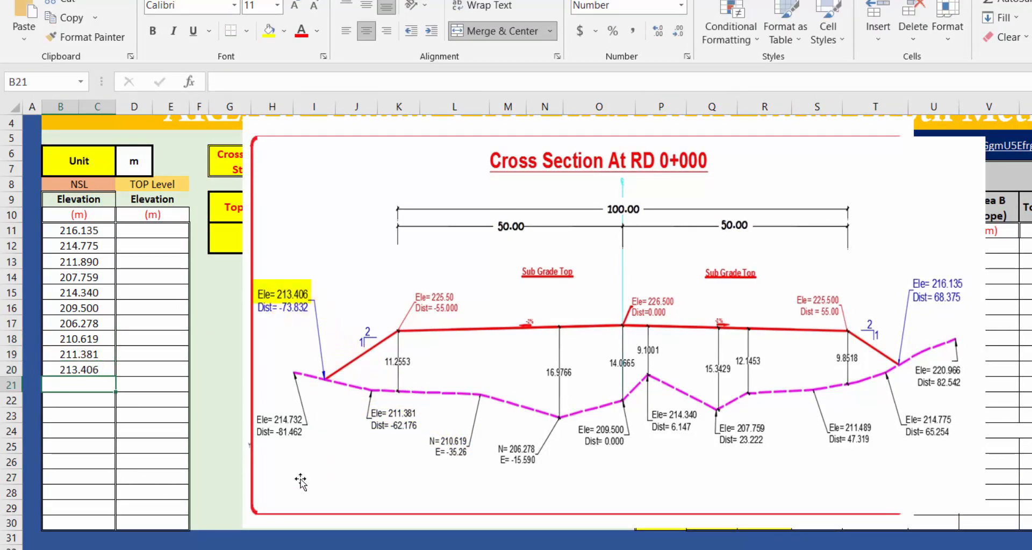
drag(80, 236, 81, 372)
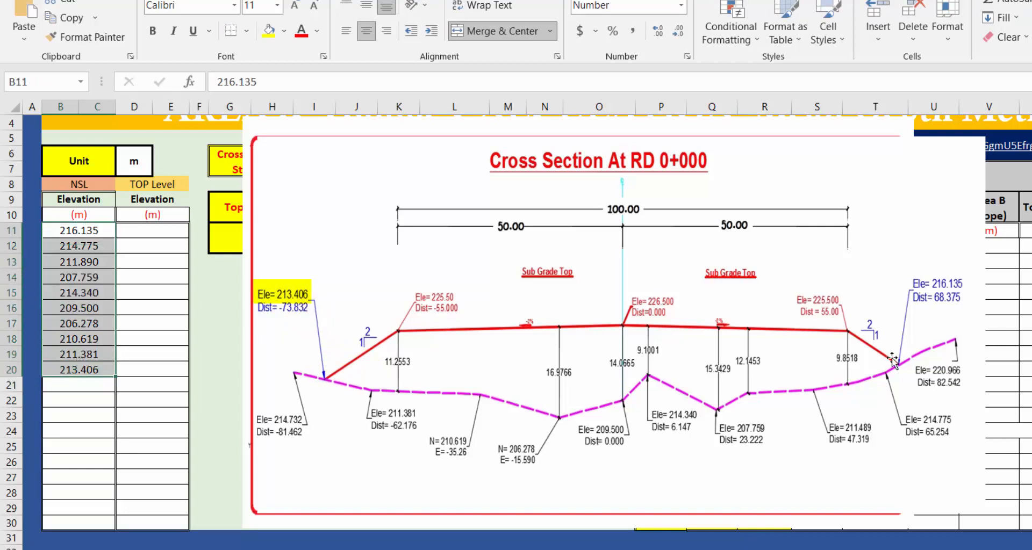
click(69, 413)
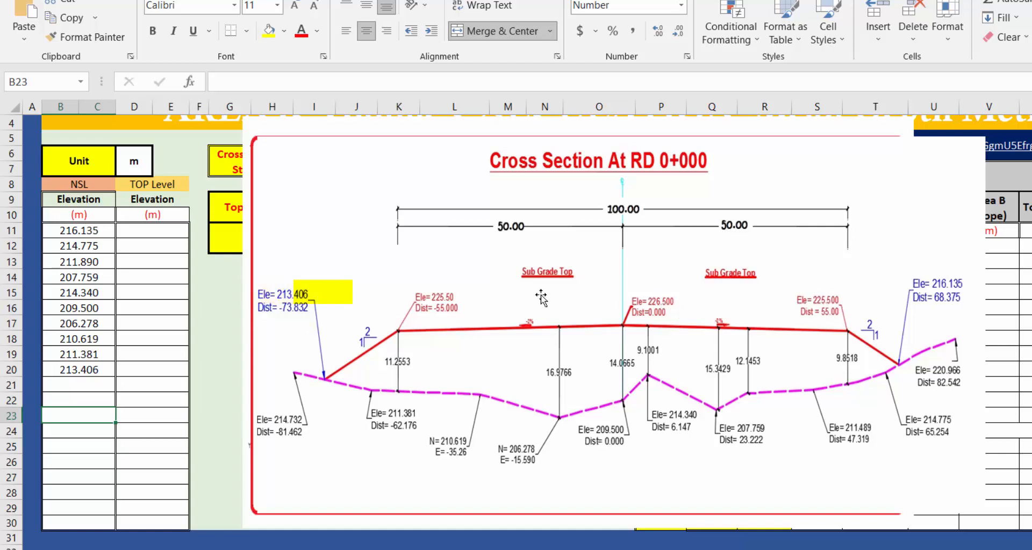
Enter the top level elevations 225.5, 226.5 and 225.5 in cells D11 to D13.
click(161, 232)
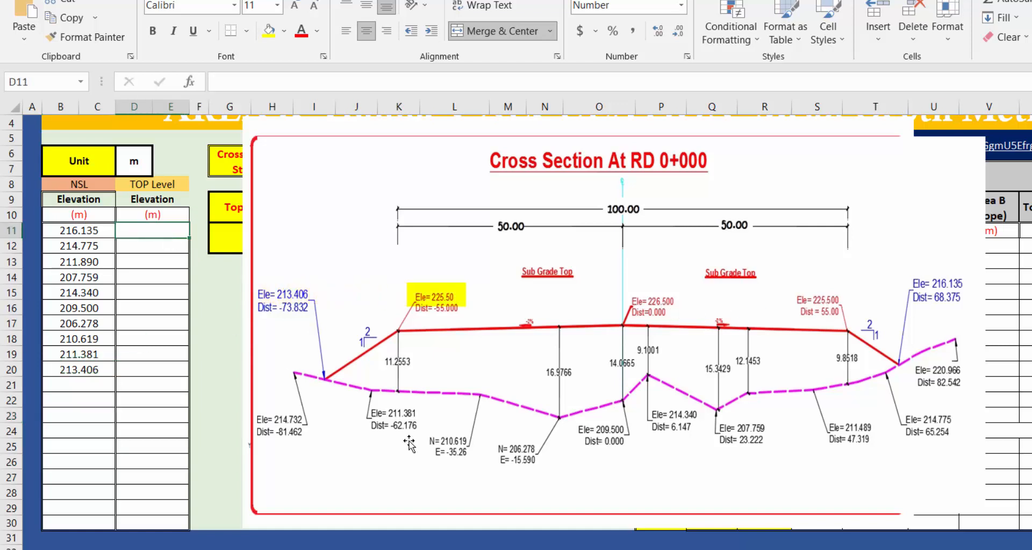
text(225)
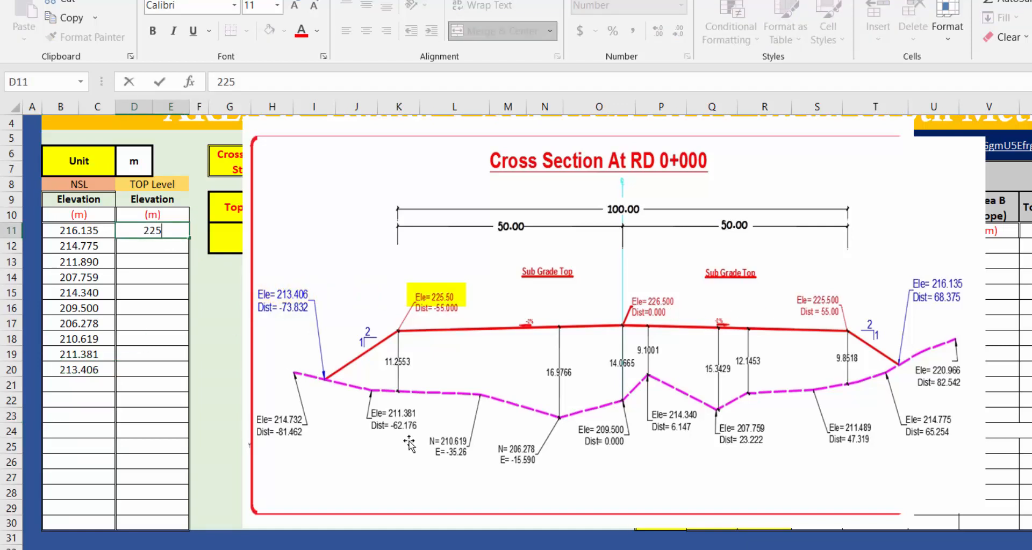
text(.5)
key(Return)
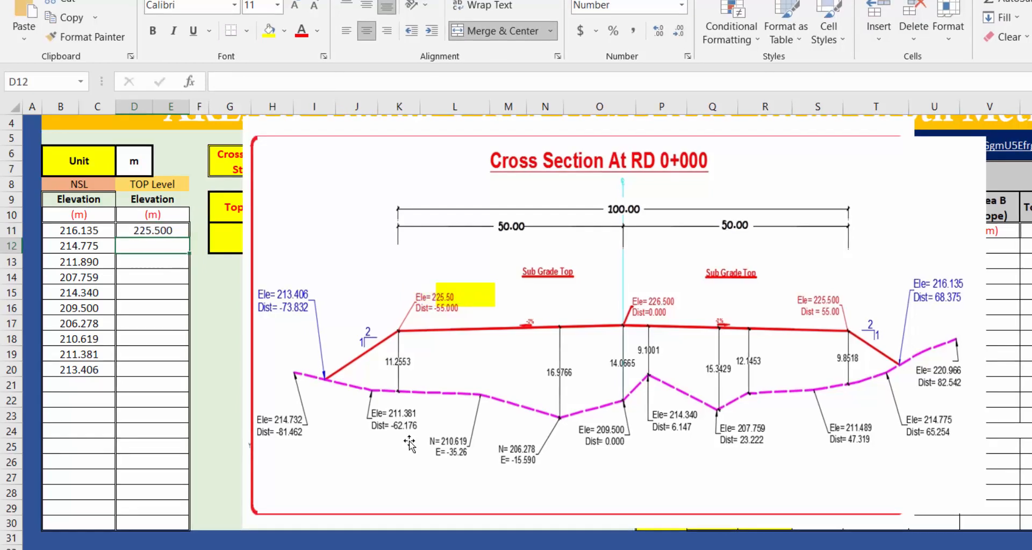
text(226.5)
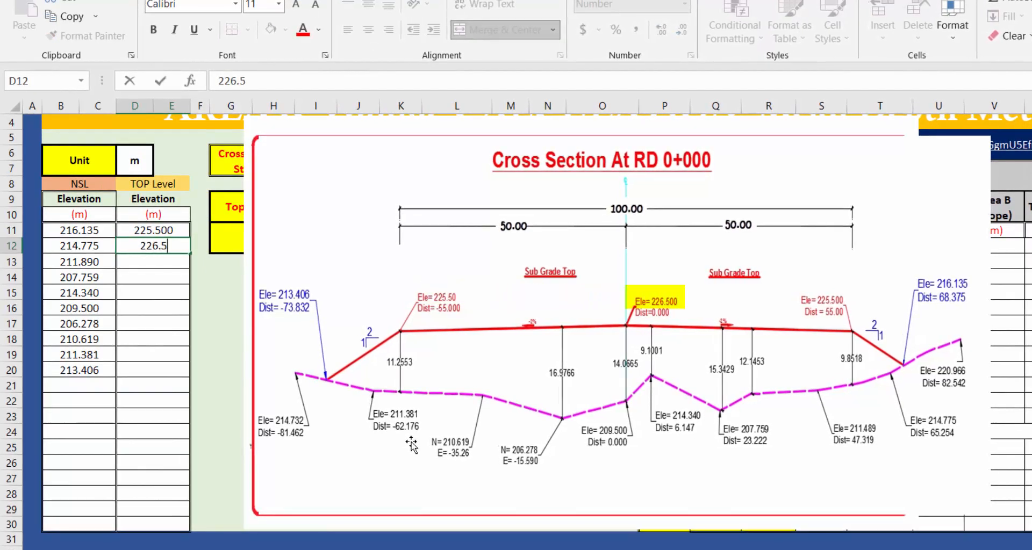
key(Return)
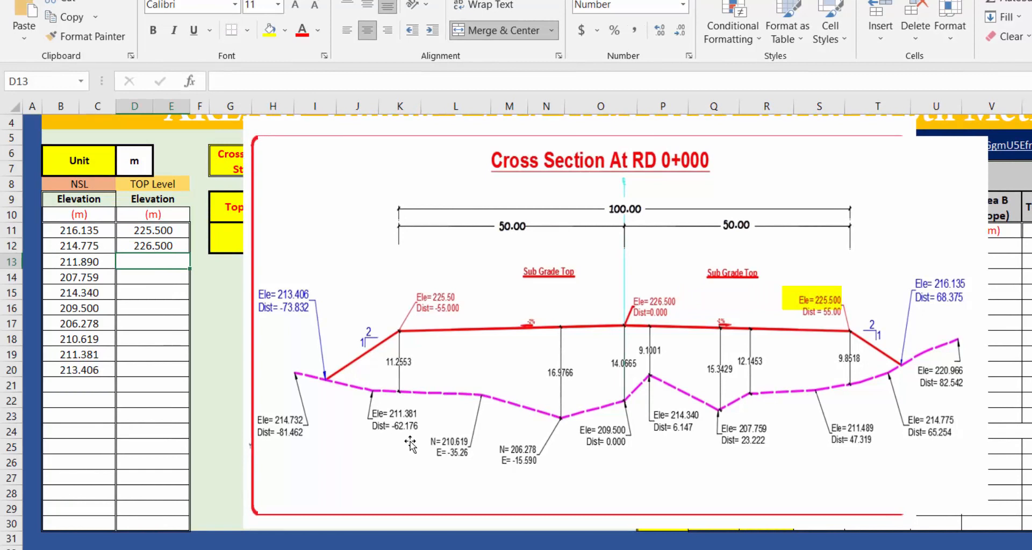
text(225.5)
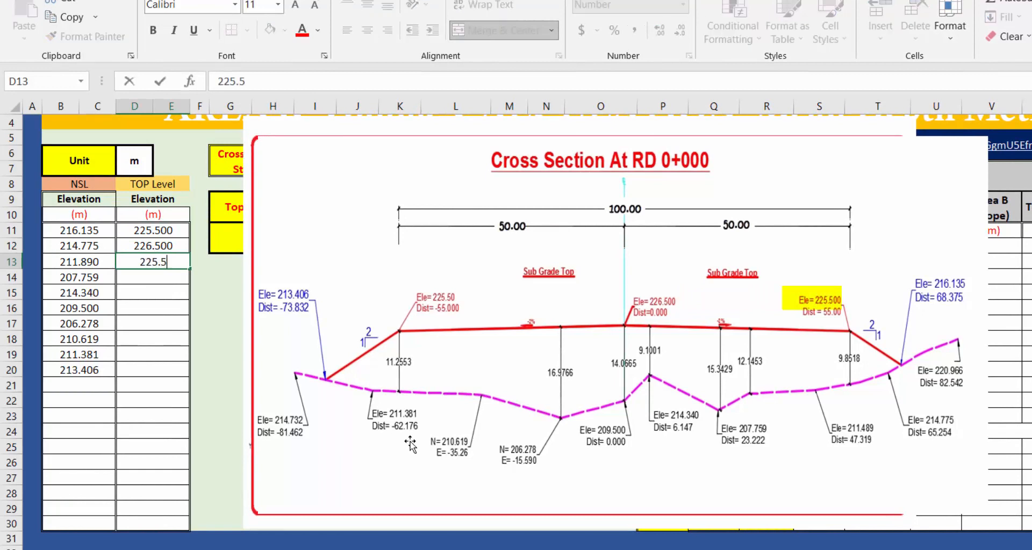
key(Return)
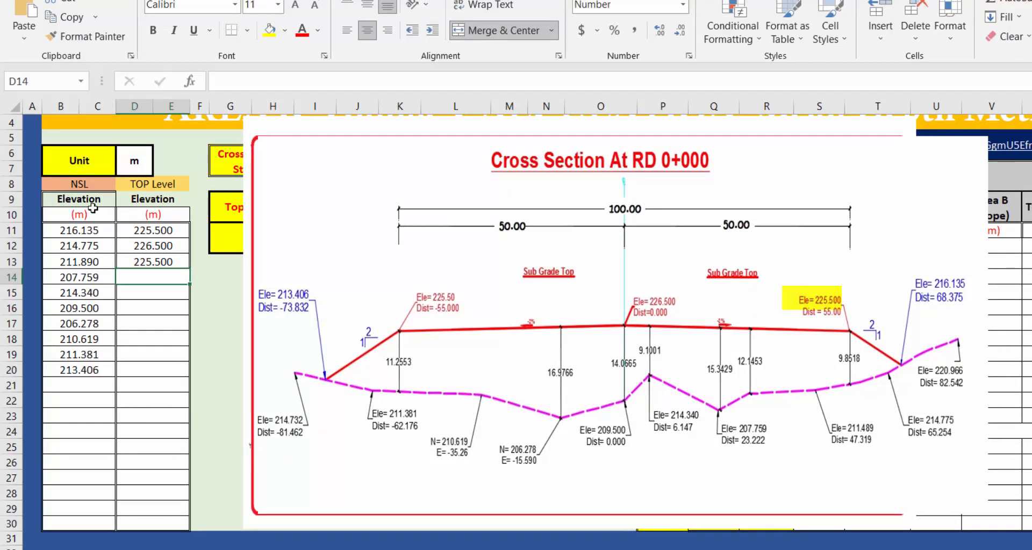
Review the filled NSL and top level elevation ranges and the empty Avg. NSL cell they feed.
drag(95, 231, 81, 373)
drag(154, 232, 153, 278)
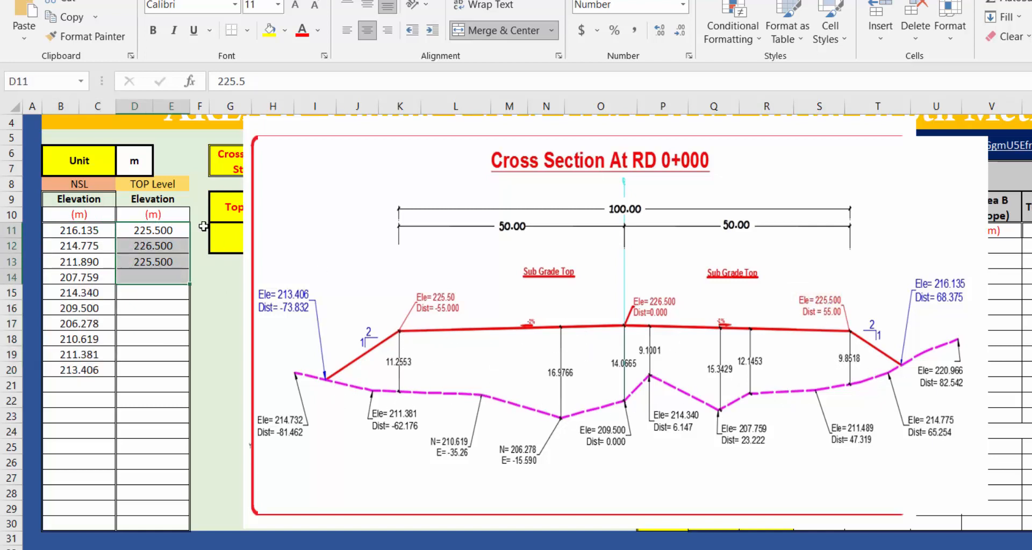
click(157, 237)
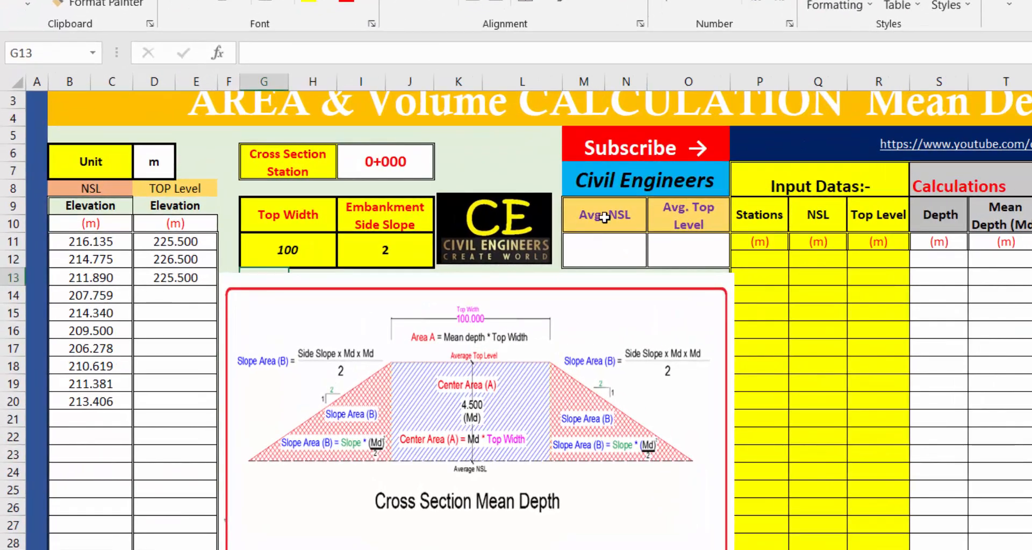
click(604, 215)
click(606, 257)
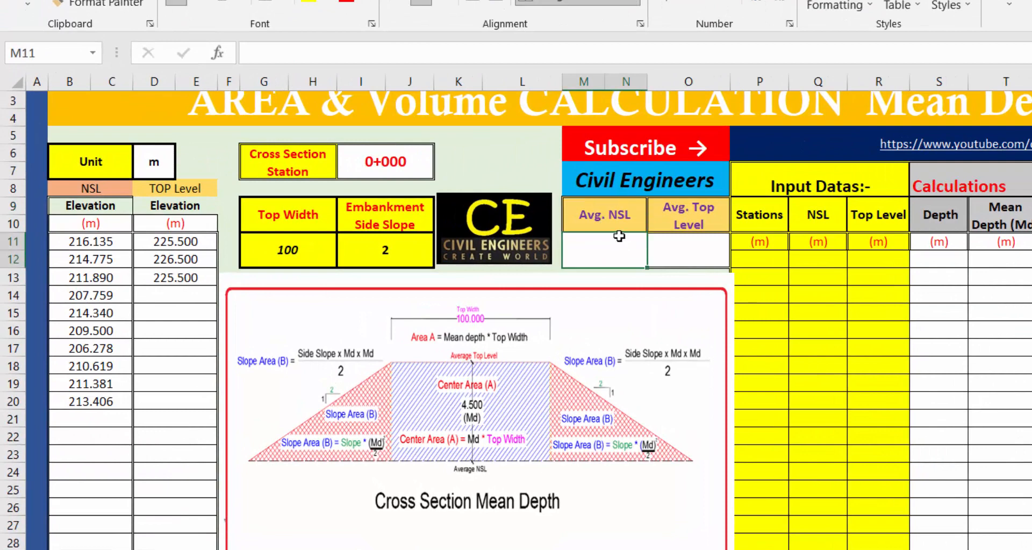
click(618, 215)
click(610, 251)
drag(99, 244, 91, 403)
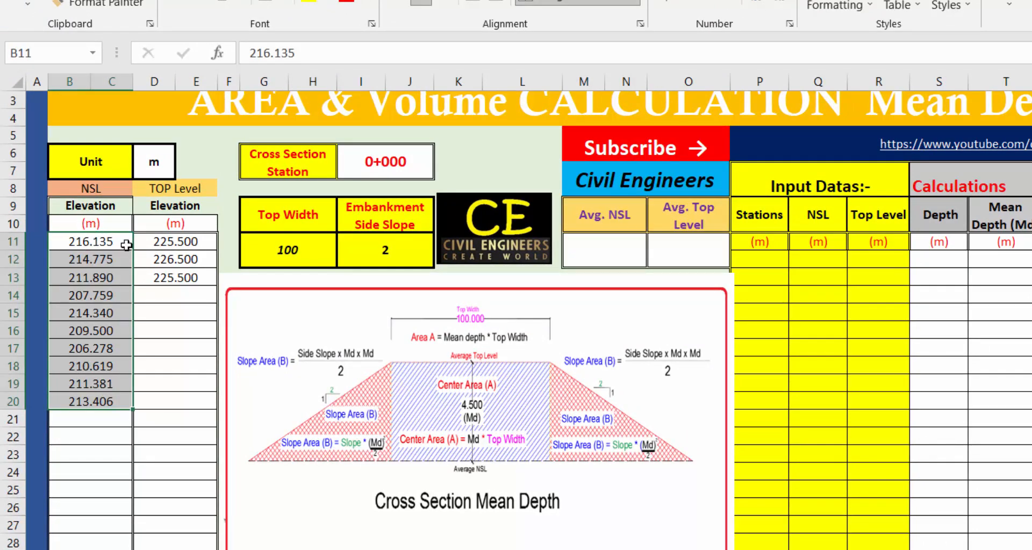
click(113, 274)
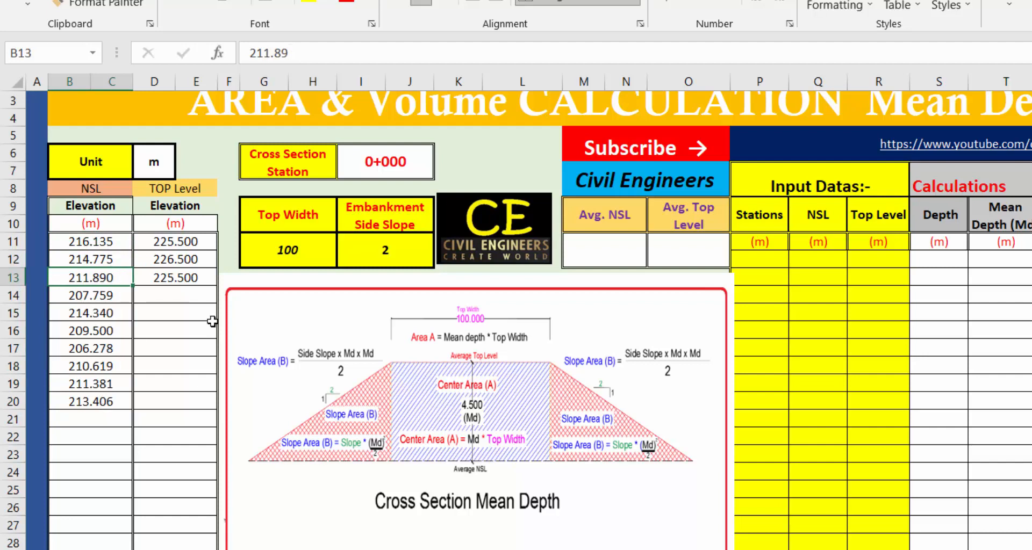
Calculate the Avg. NSL in cell M11 with the formula =AVERAGE(B11:C30).
click(591, 240)
text(=a)
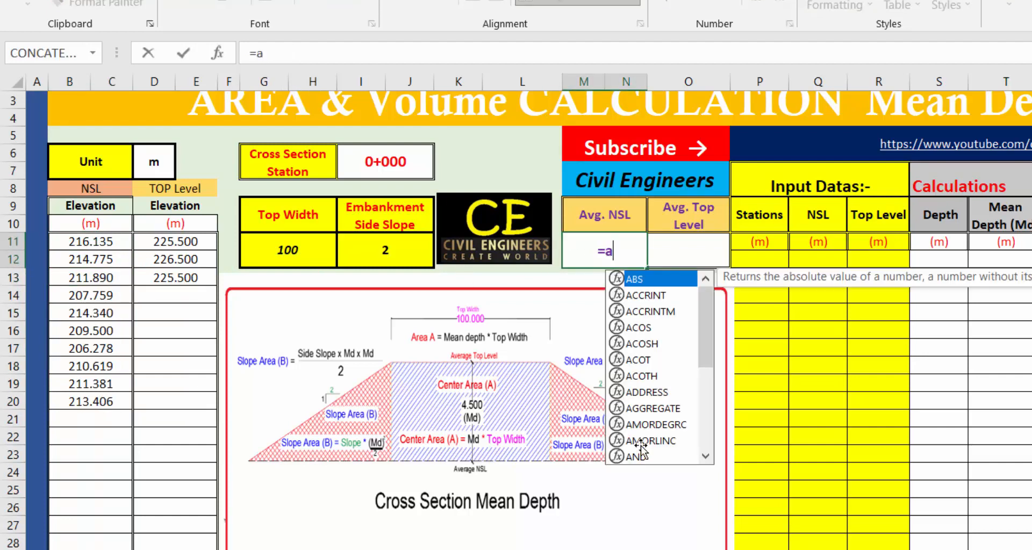
text(v)
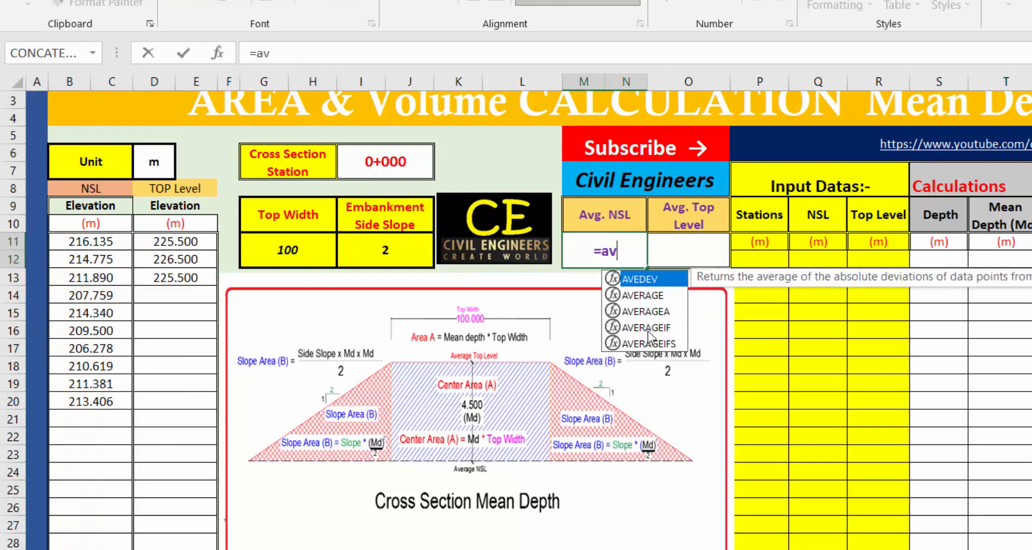
click(658, 296)
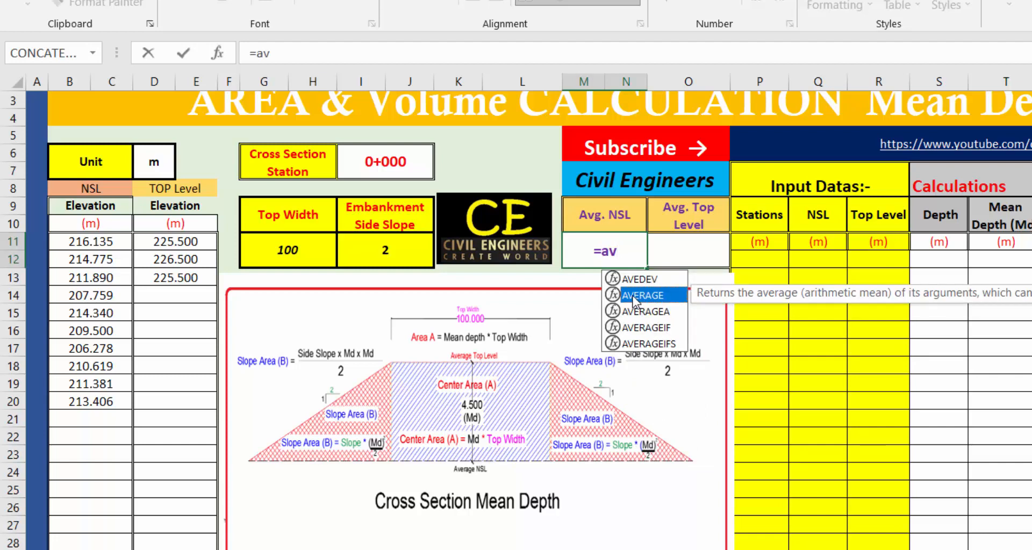
double_click(634, 296)
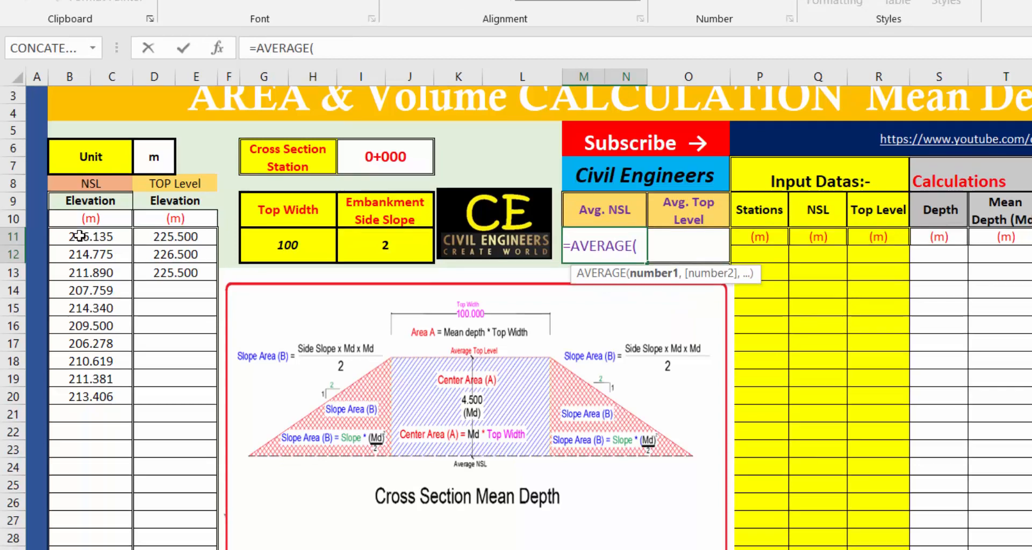
drag(81, 242, 85, 300)
drag(85, 258, 85, 516)
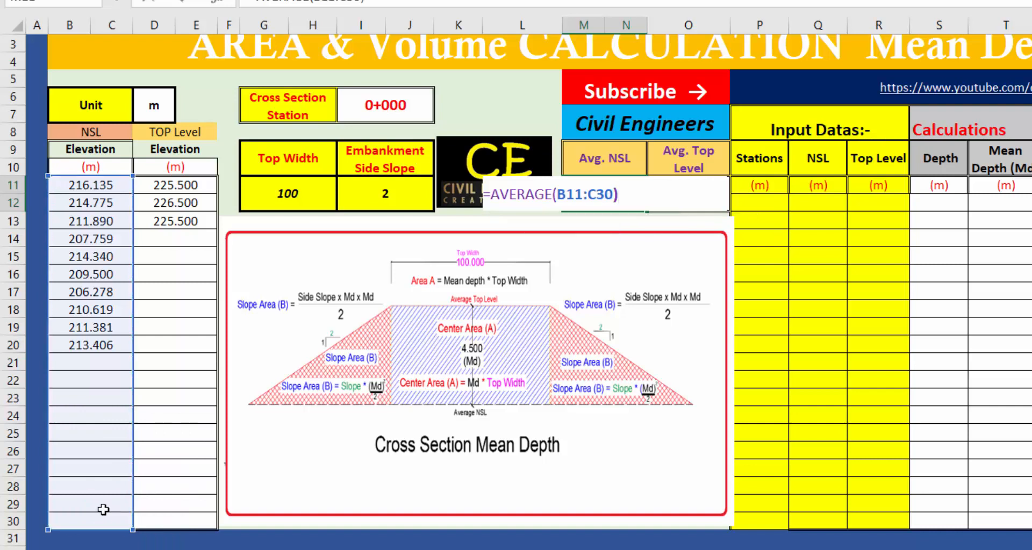
key(Return)
click(618, 189)
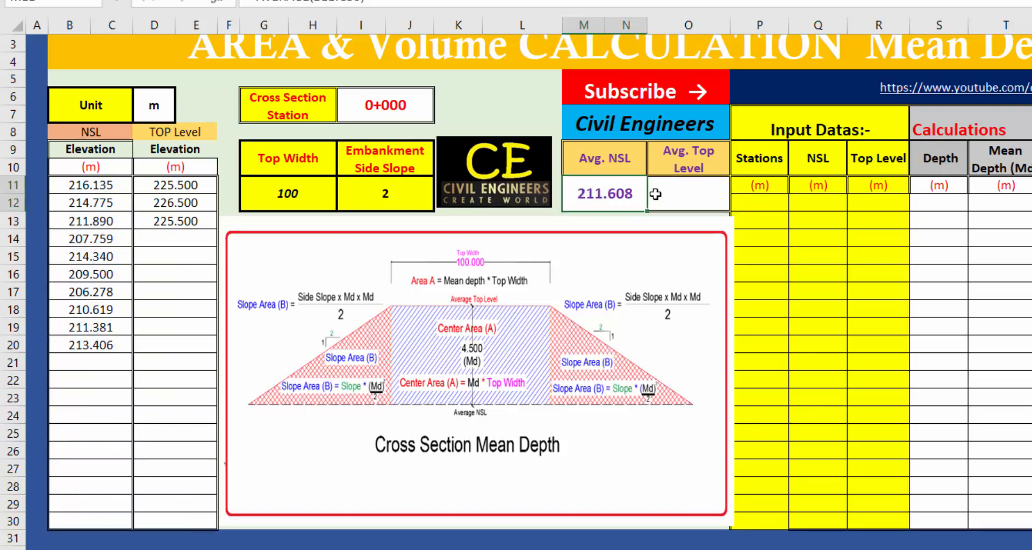
Calculate the Avg. Top Level in cell O11 with AVERAGE over the whole top level elevation column from D11 down.
click(707, 198)
text(=av)
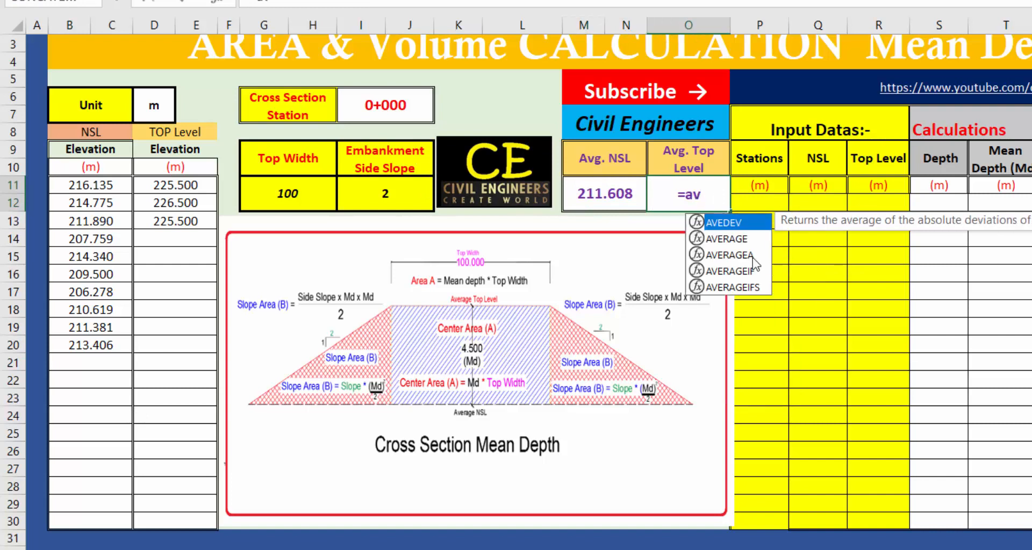
double_click(725, 239)
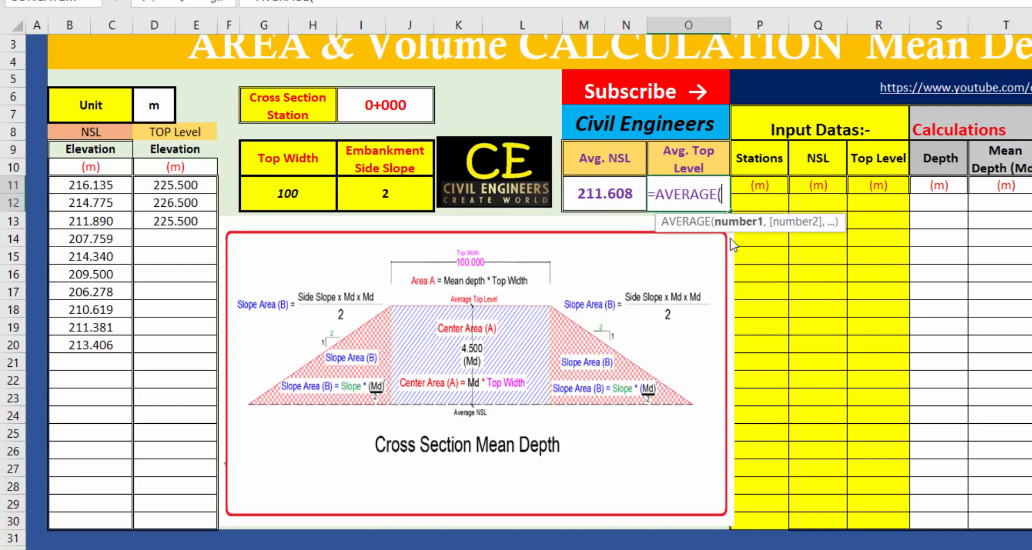
drag(189, 189, 180, 511)
key(Return)
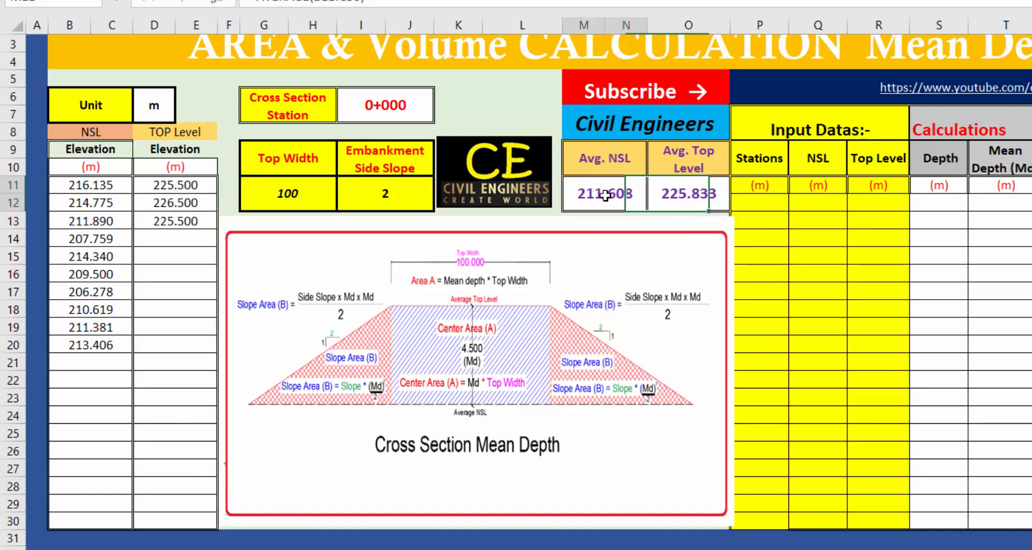
click(630, 209)
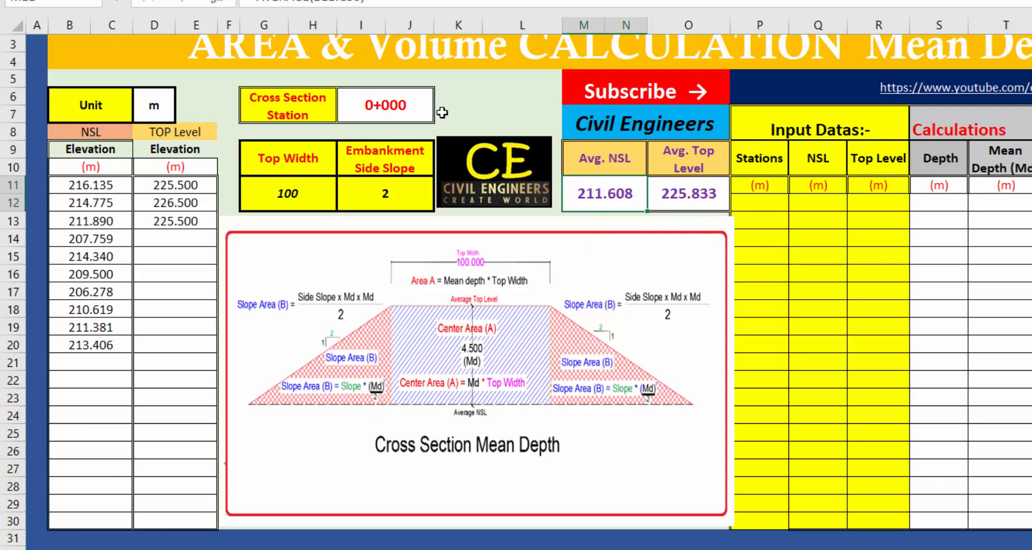
Enter station 0 in cell P12, the first row of the Stations input column.
click(403, 100)
click(763, 204)
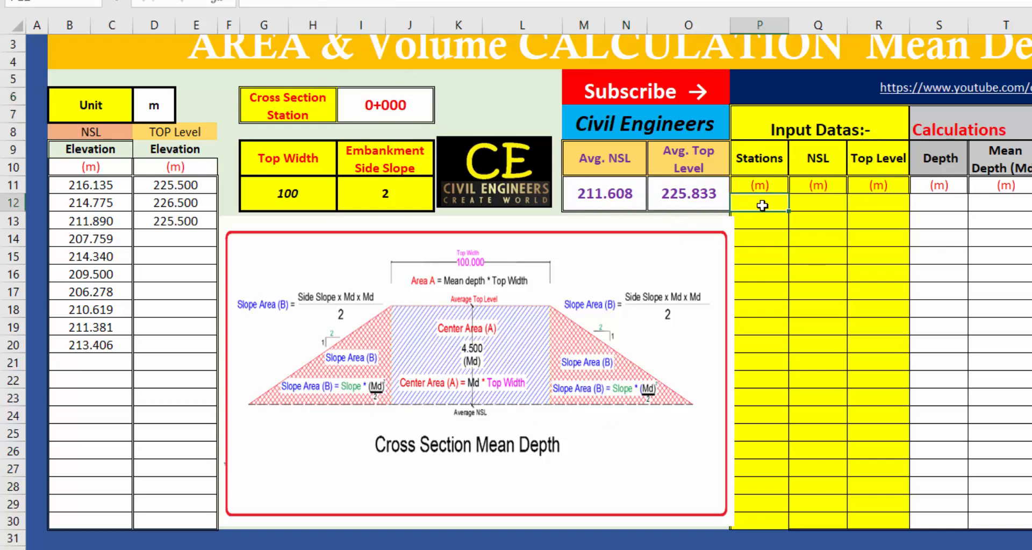
text(0)
key(Return)
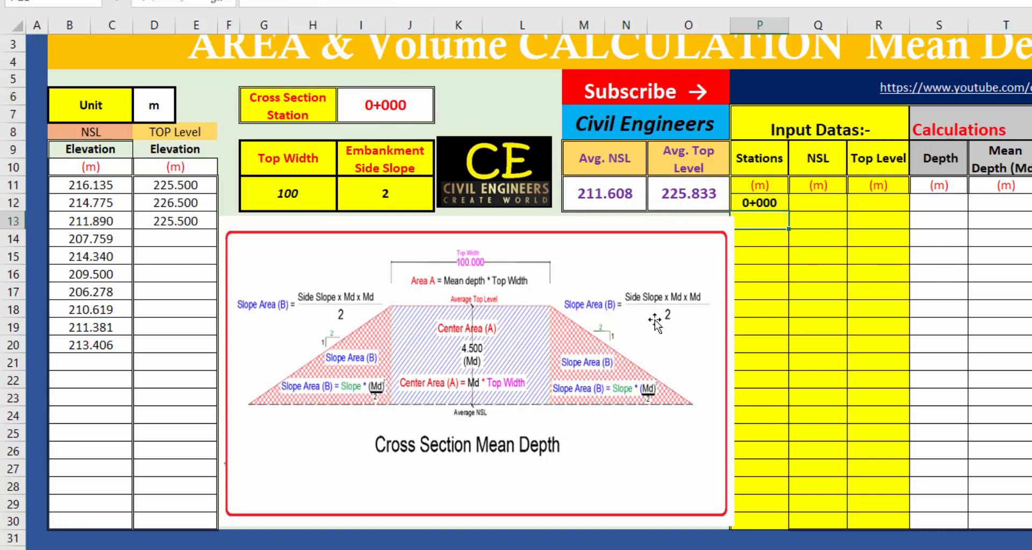
Enter NSL 211.608 in Q12 and top level 225.833 in R12 for station 0+000, and review the source NSL elevations.
click(810, 203)
click(821, 156)
click(591, 197)
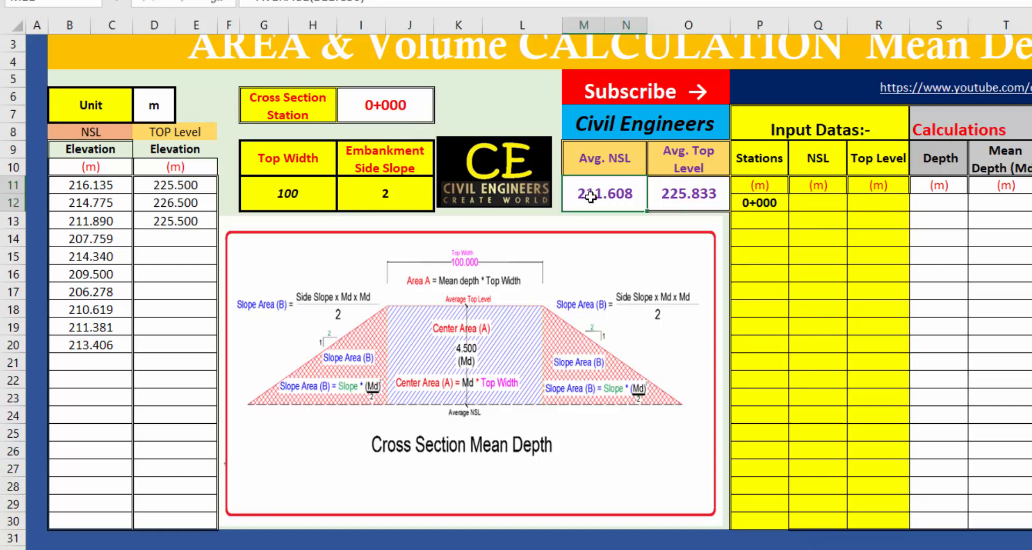
click(795, 202)
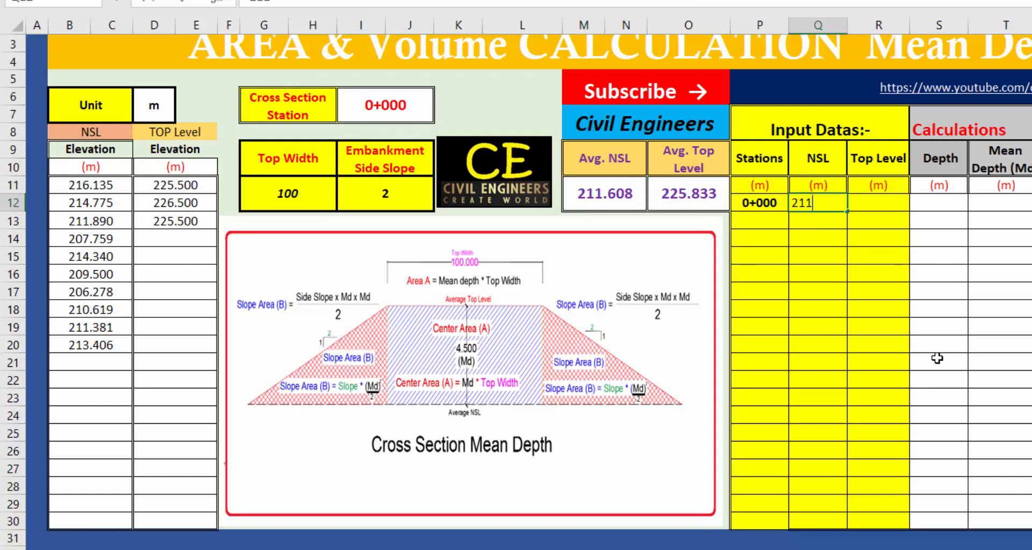
click(868, 207)
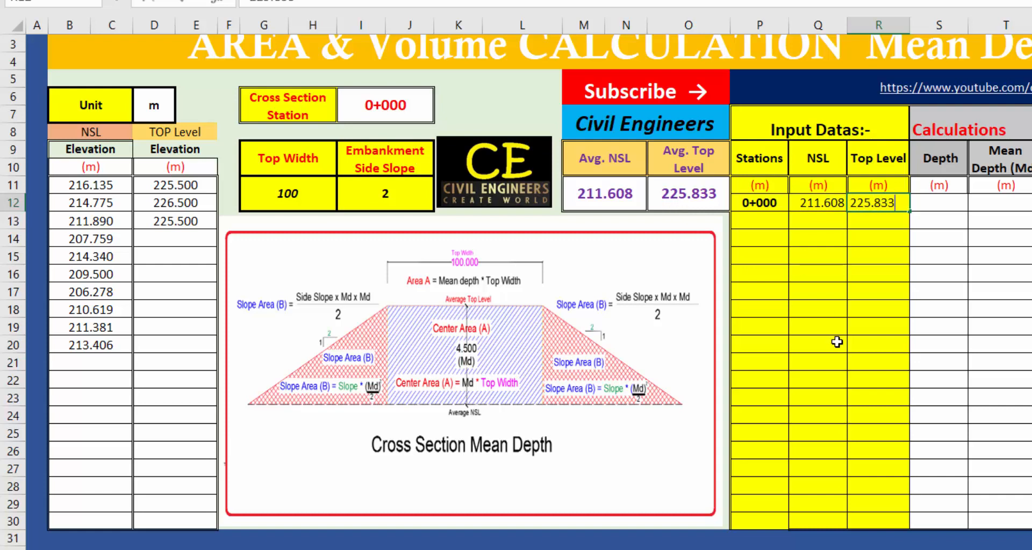
text(225.833)
key(Return)
click(881, 208)
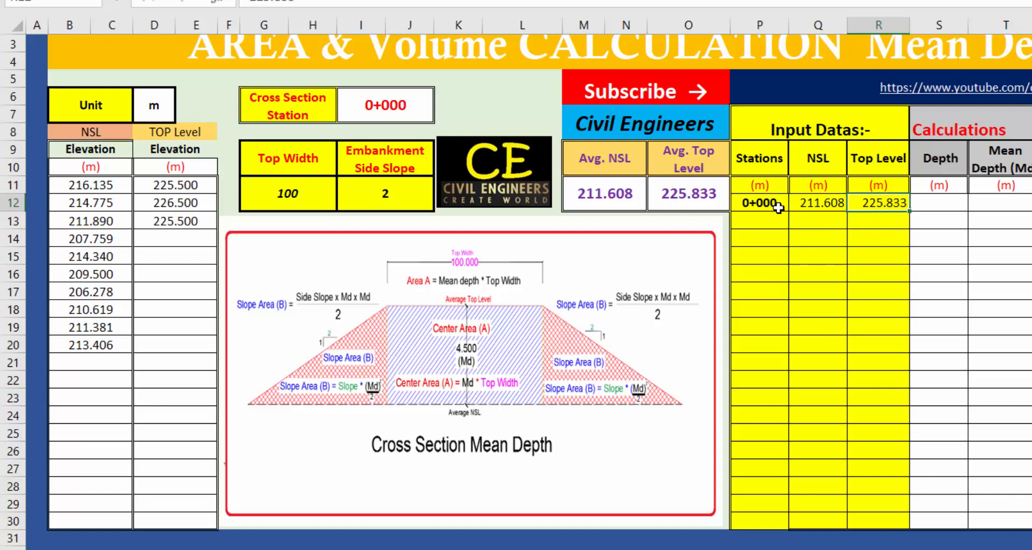
drag(88, 186, 90, 381)
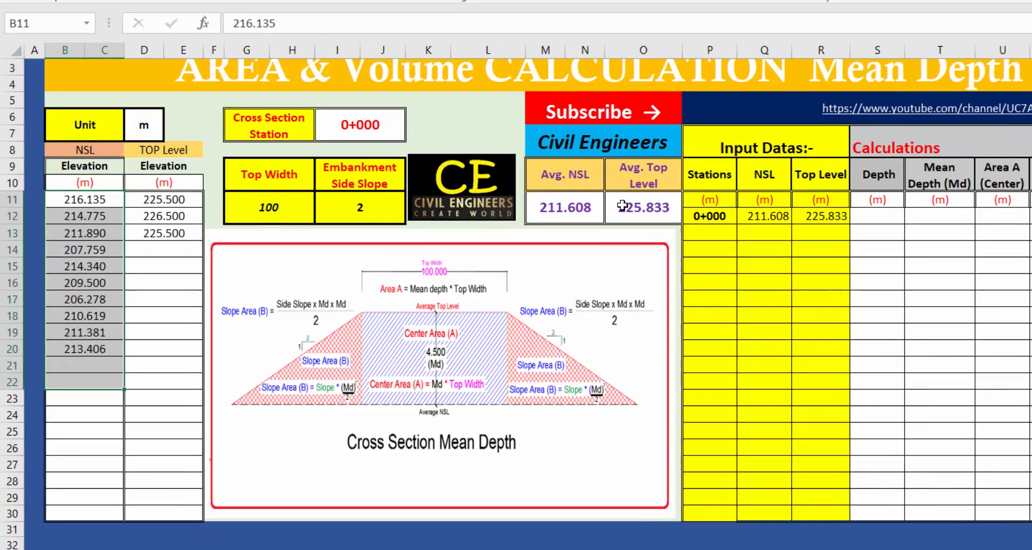
click(605, 193)
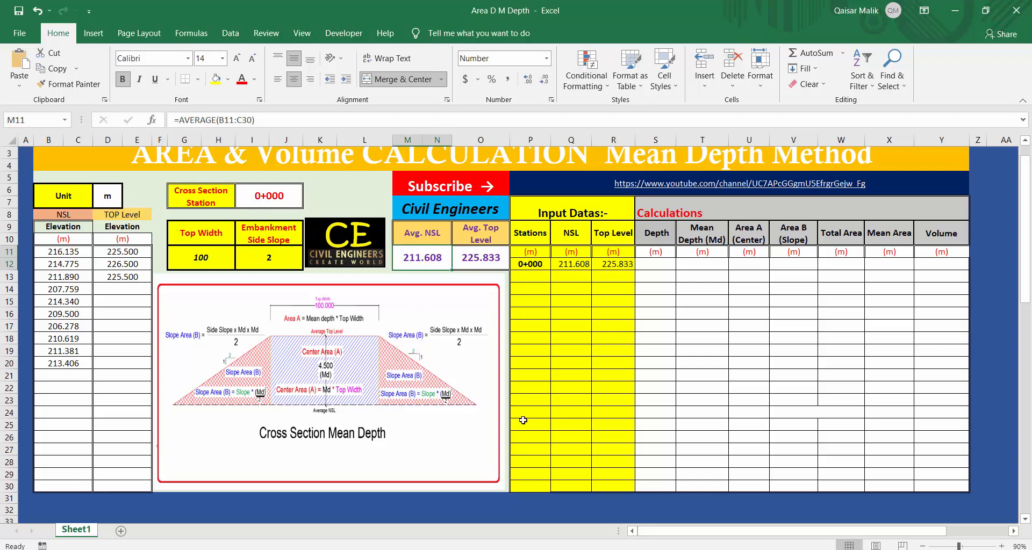
Move the Cross Section At RD 0+100 and RD 0+200 pictures down so they sit side by side below the RD 0+000 section.
scroll(523, 420, down, 11)
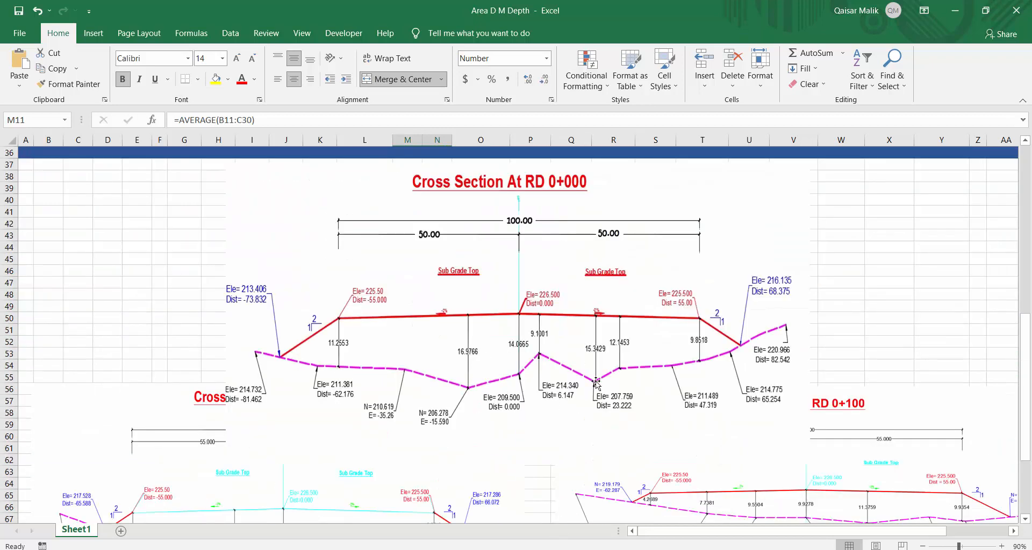
scroll(596, 382, down, 5)
click(846, 376)
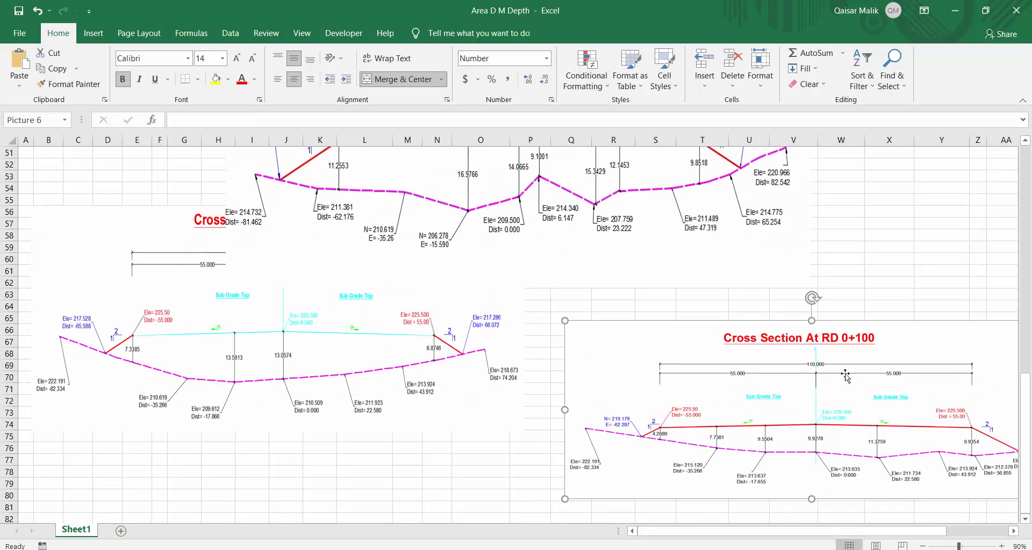
drag(290, 333, 277, 445)
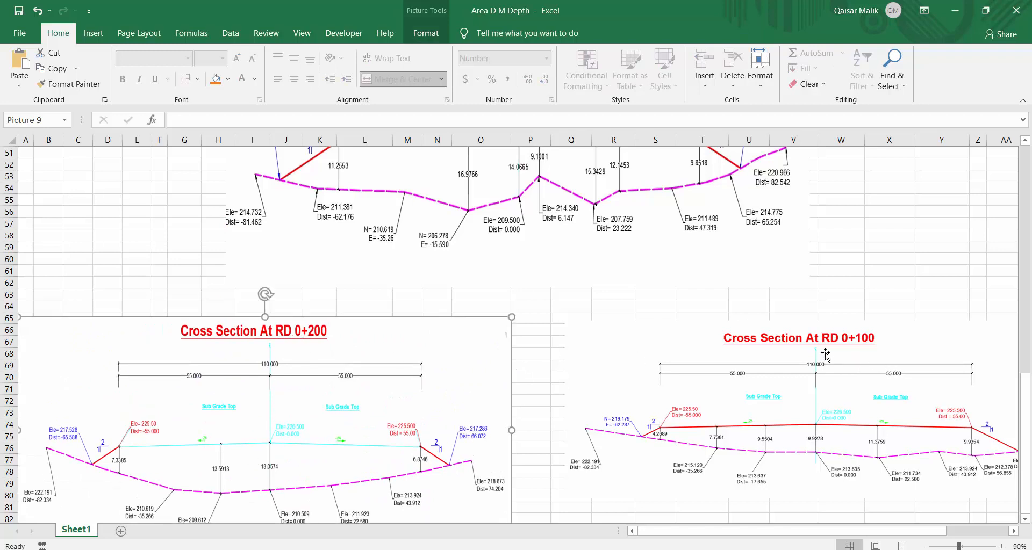
scroll(824, 356, down, 2)
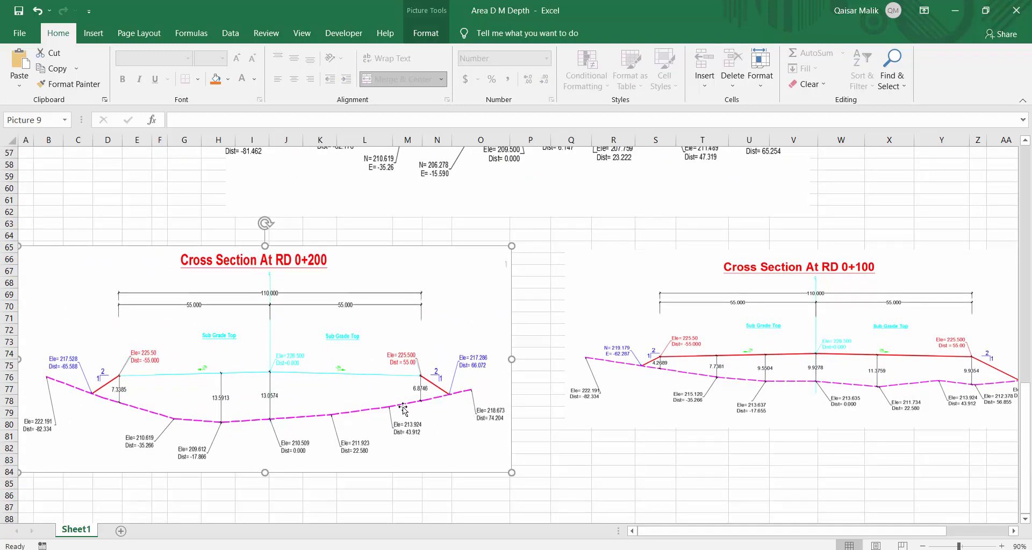
scroll(601, 395, up, 19)
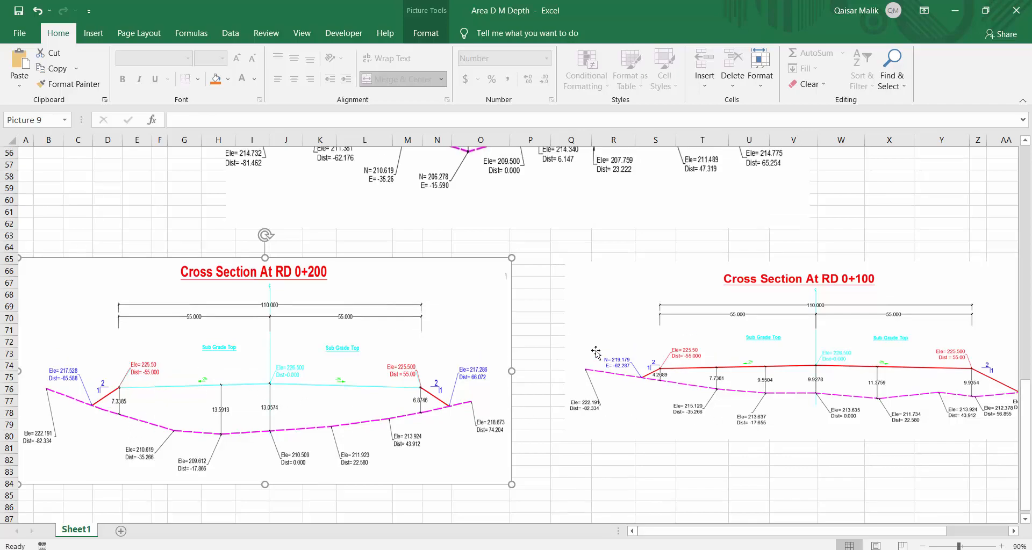
Fill the Stations input column below 0+000 with 50 through 500 in steps of 50, starting in P13.
key(Escape)
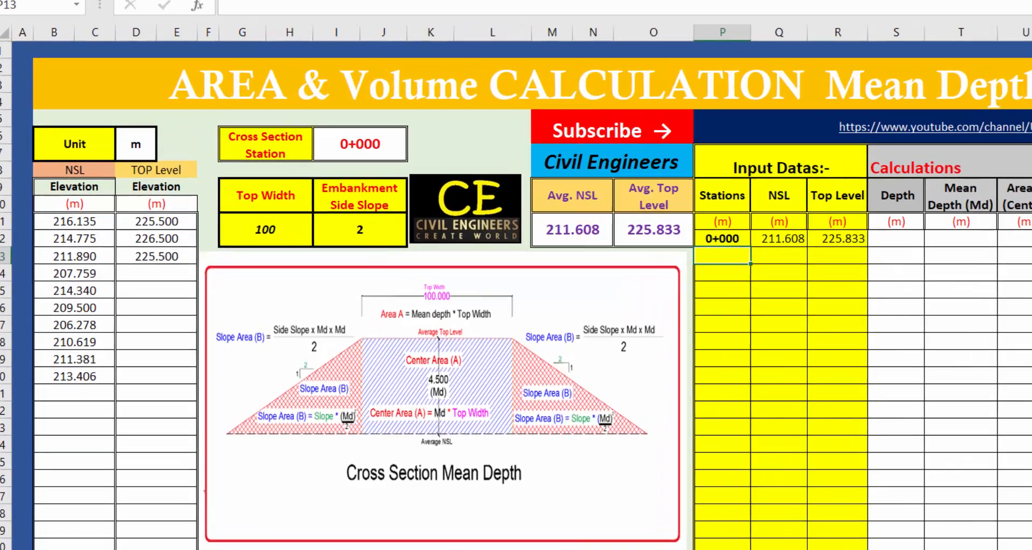
text(50)
key(Return)
text(100)
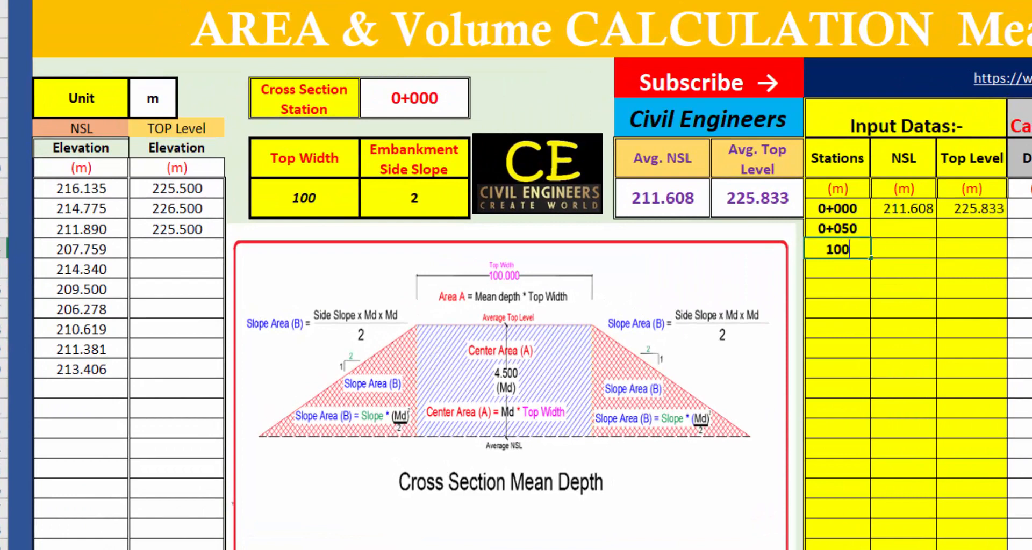
key(Return)
text(150)
key(Return)
text(200)
key(Return)
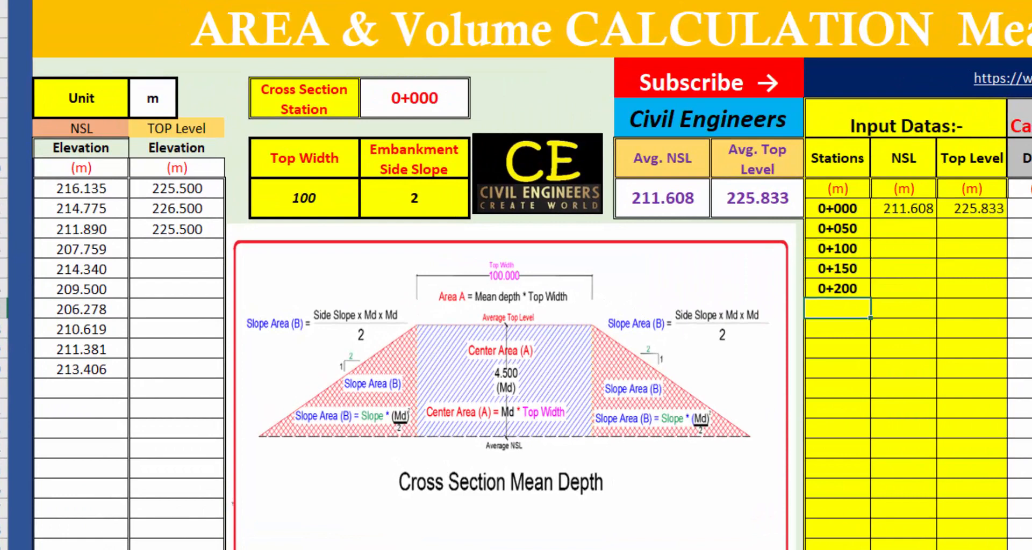
text(250)
key(Return)
text(300)
key(Return)
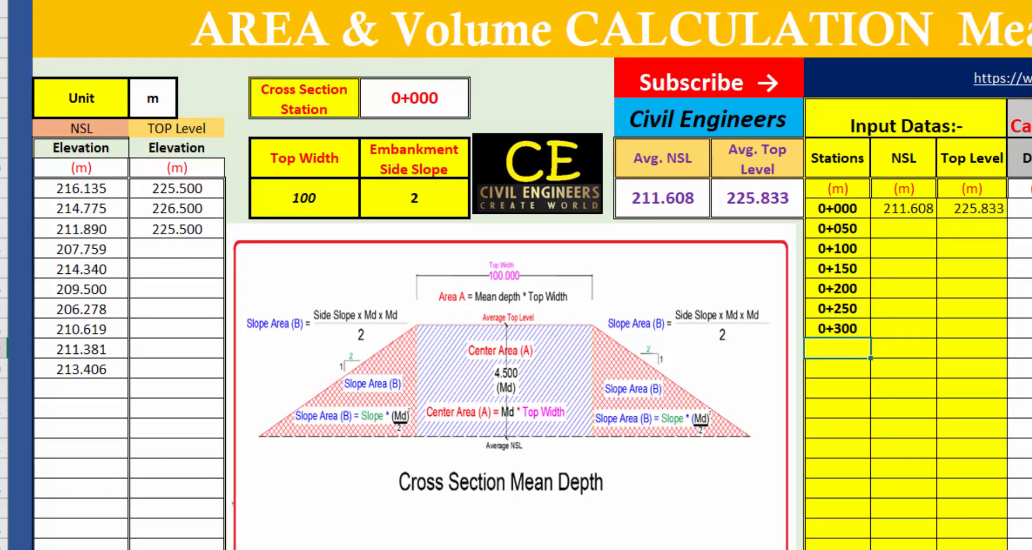
text(350)
key(Return)
text(400)
key(Return)
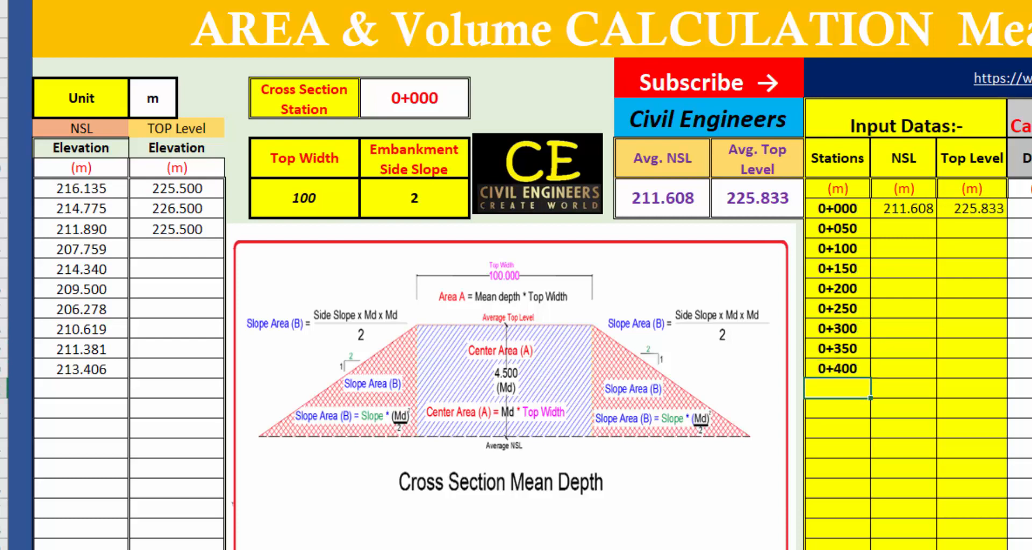
text(450)
key(Return)
text(500)
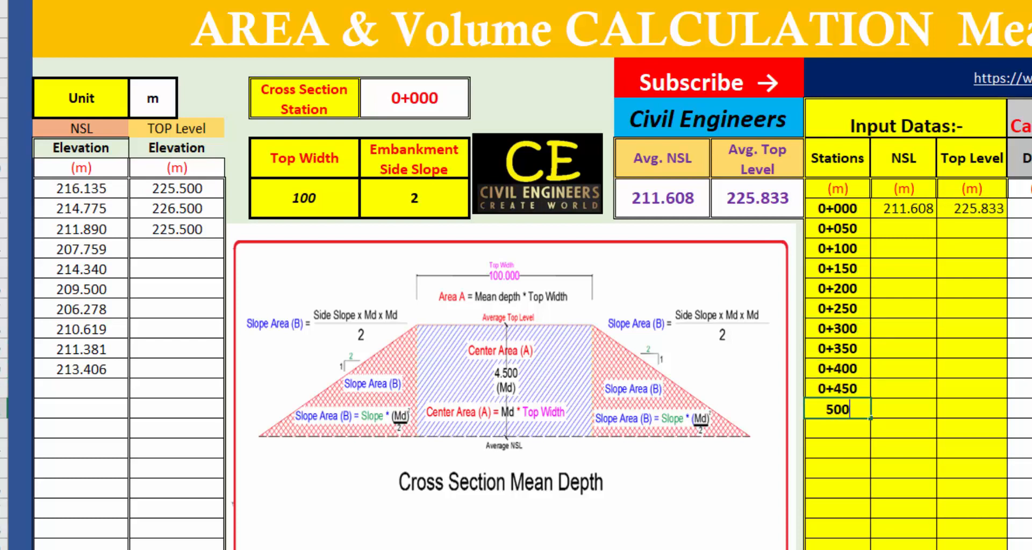
key(Return)
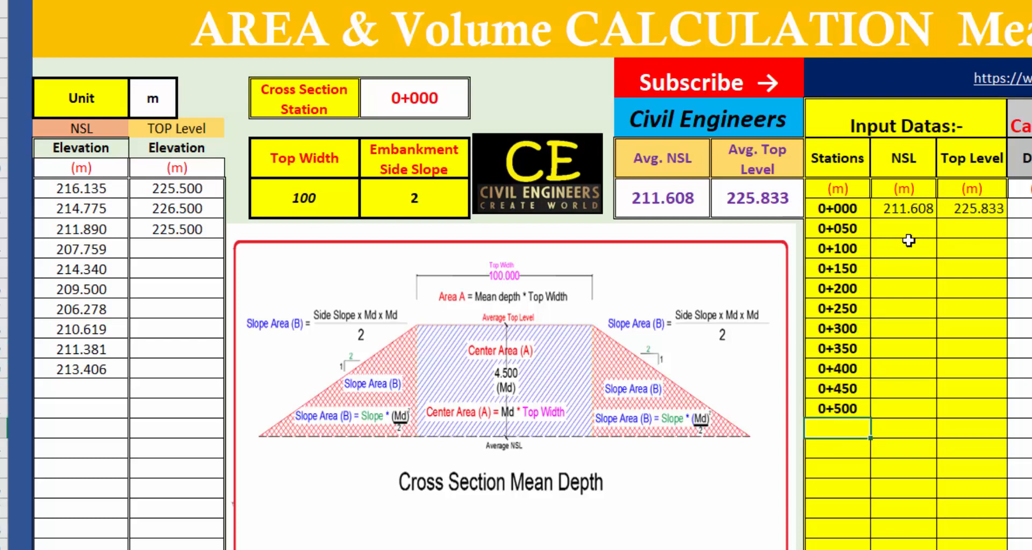
Enter NSL 212.15 and top level 225.833 for station 0+050 in the input table.
click(660, 206)
click(883, 232)
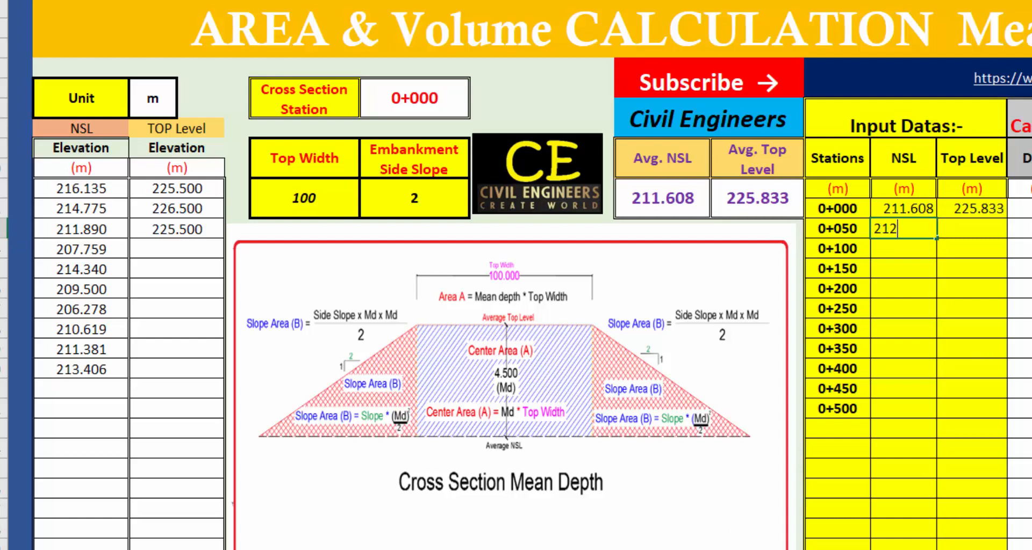
text(212.15)
key(Tab)
text(225)
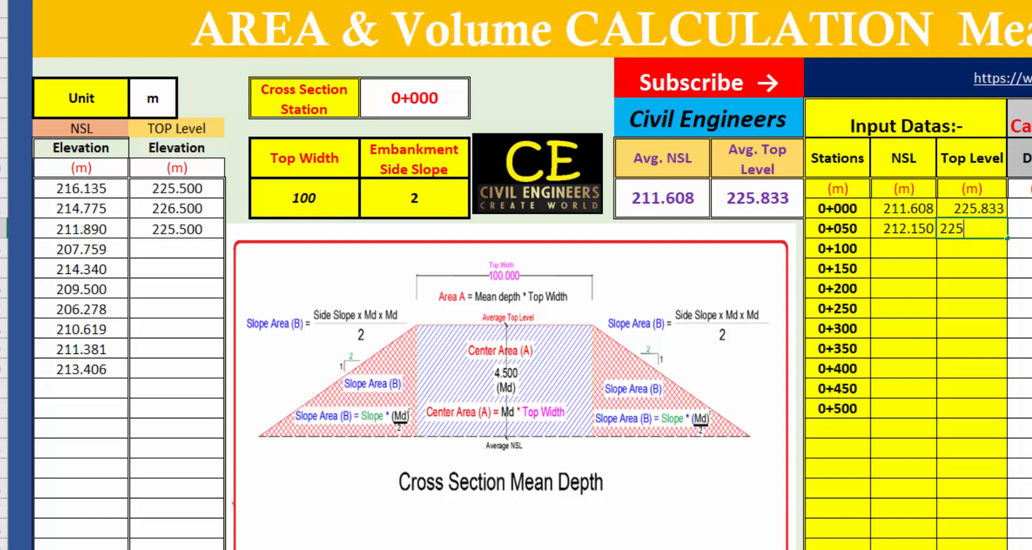
text(.833)
key(Return)
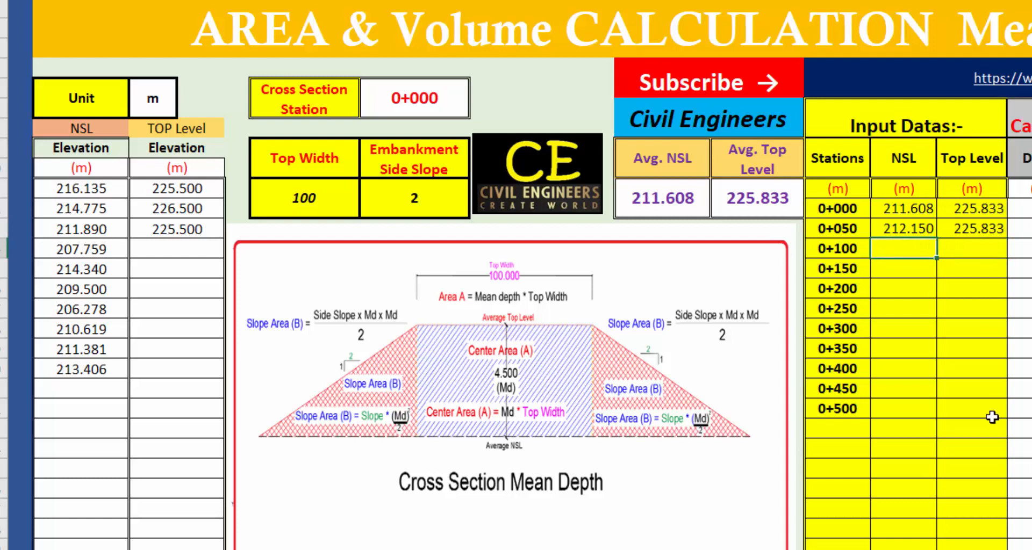
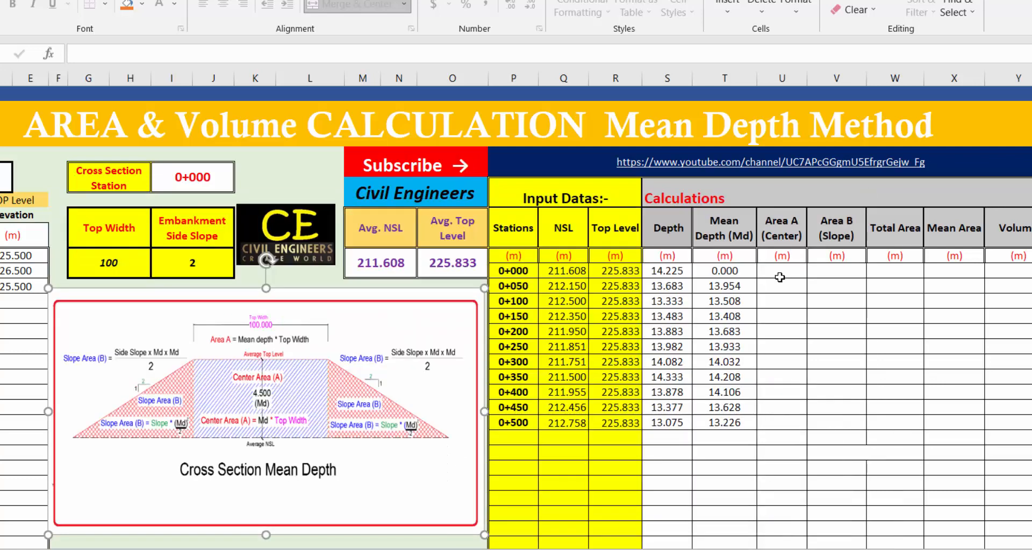
Enter 0 as the Area A (Center) value for station 0+000 in U12.
click(779, 278)
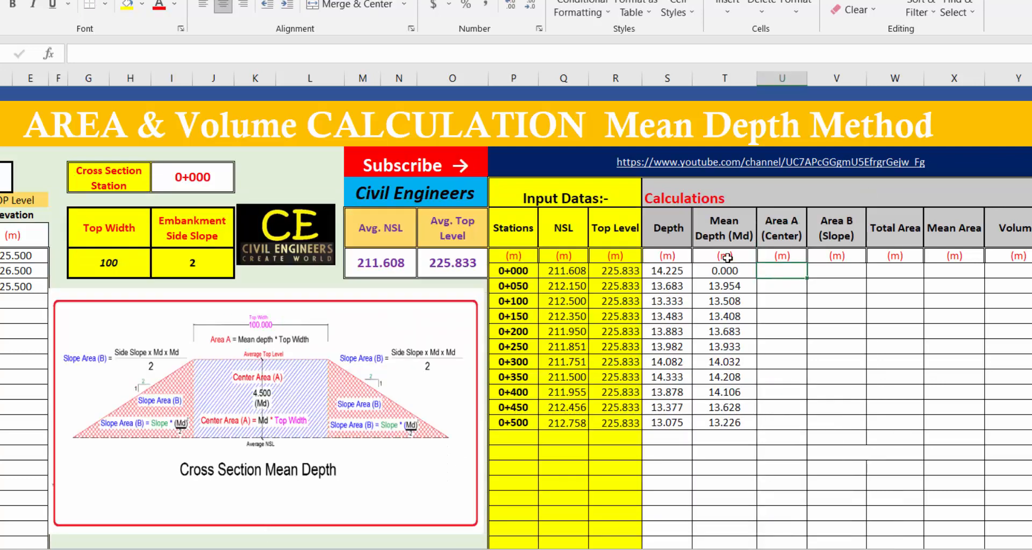
text(0)
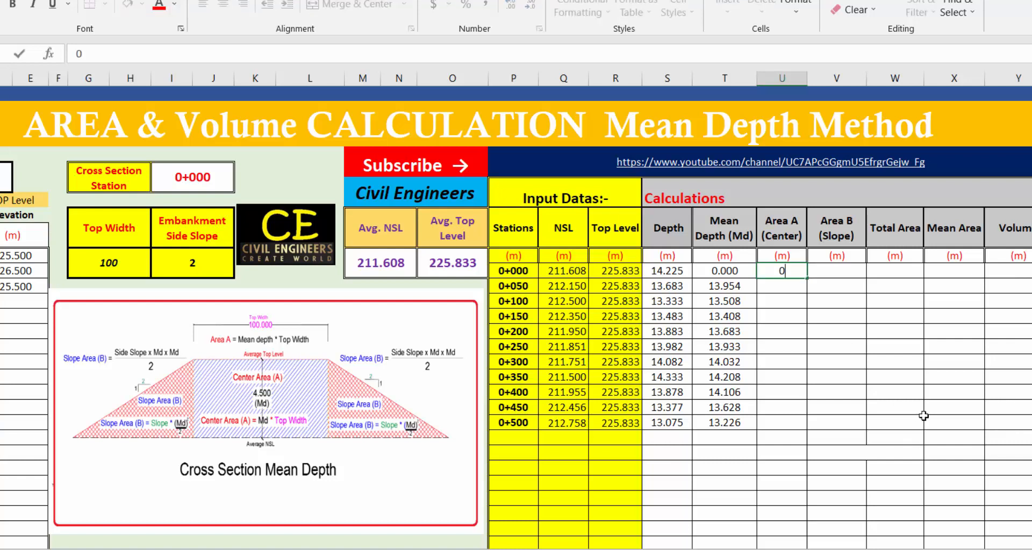
key(Return)
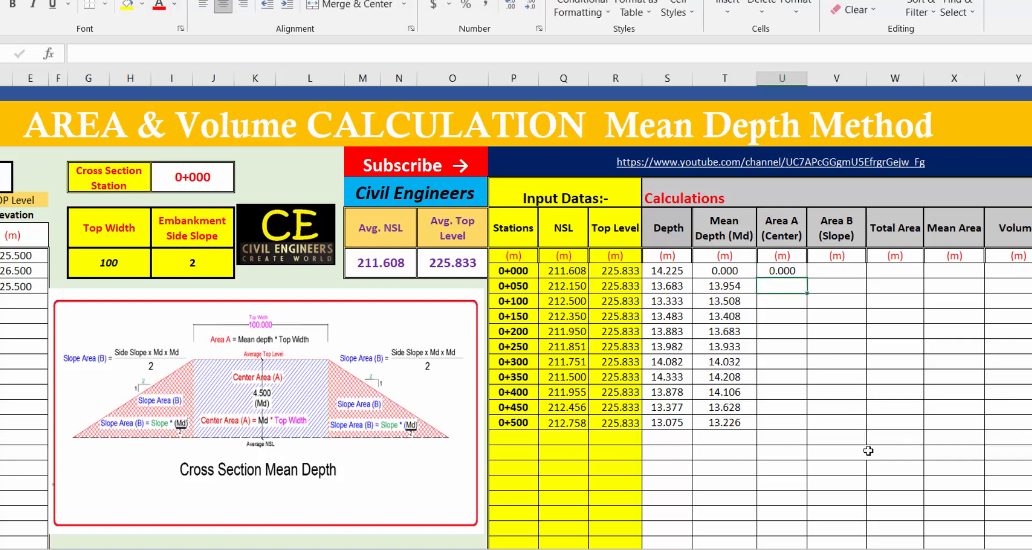
Calculate Area A for station 0+050 in U13 as top width times mean depth with =G11*T13.
text(=)
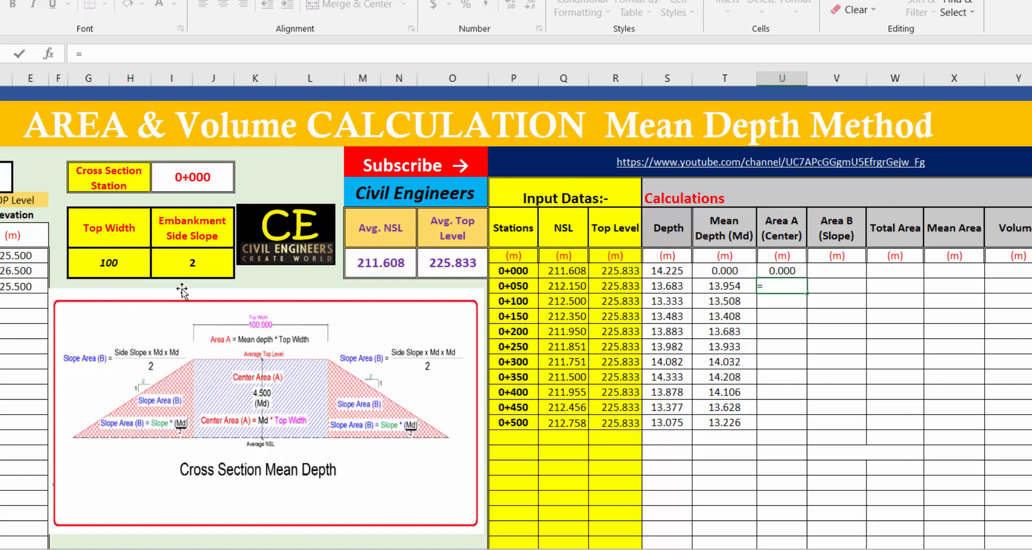
click(114, 263)
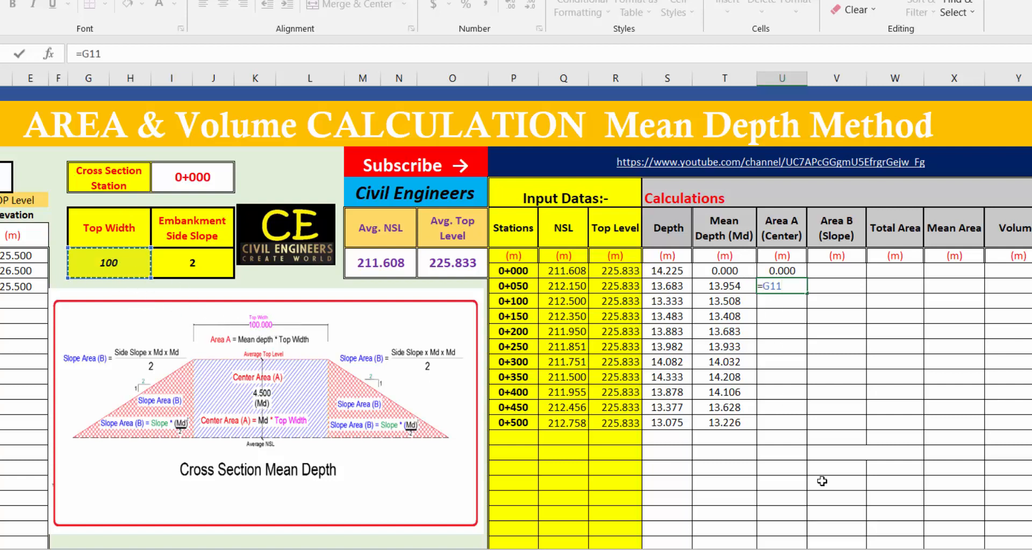
text(*)
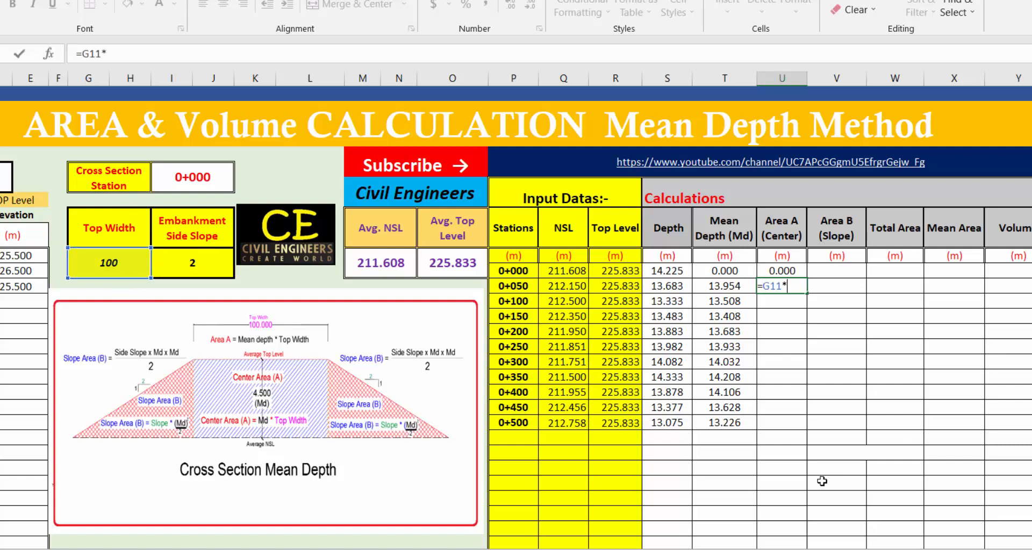
click(734, 286)
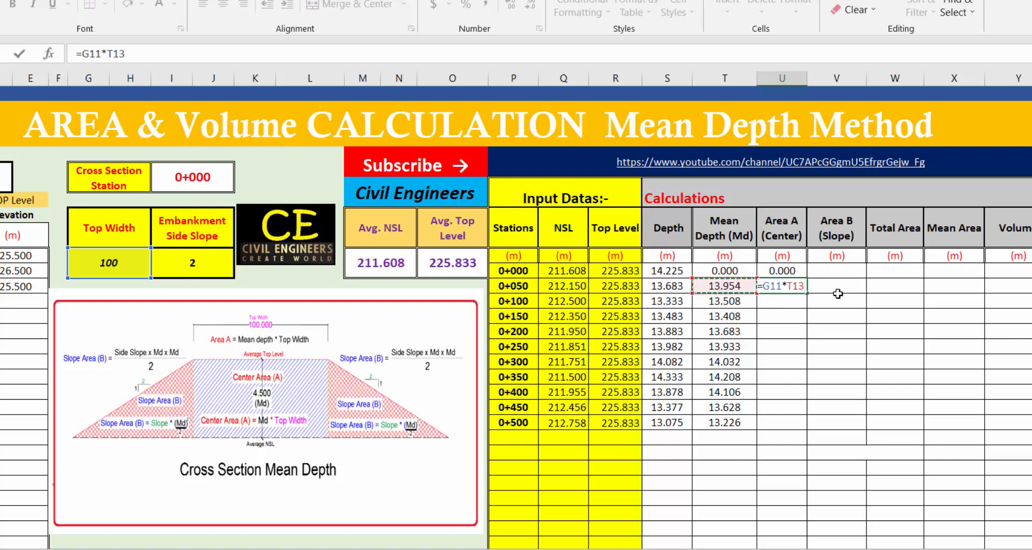
key(Return)
click(791, 289)
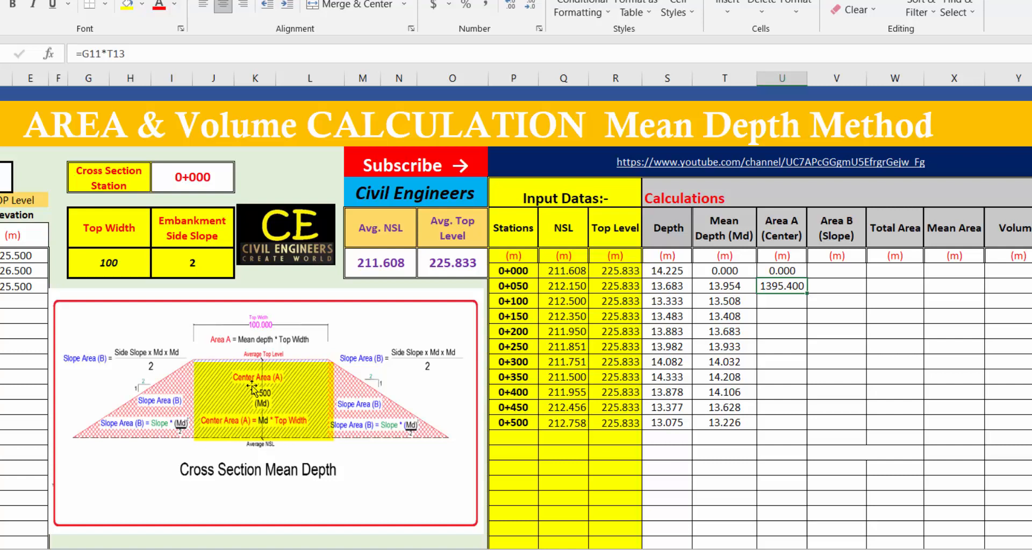
Calculate Area A for station 0+100 in U14 by multiplying the top width in G11 by mean depth T14.
click(778, 301)
text(=)
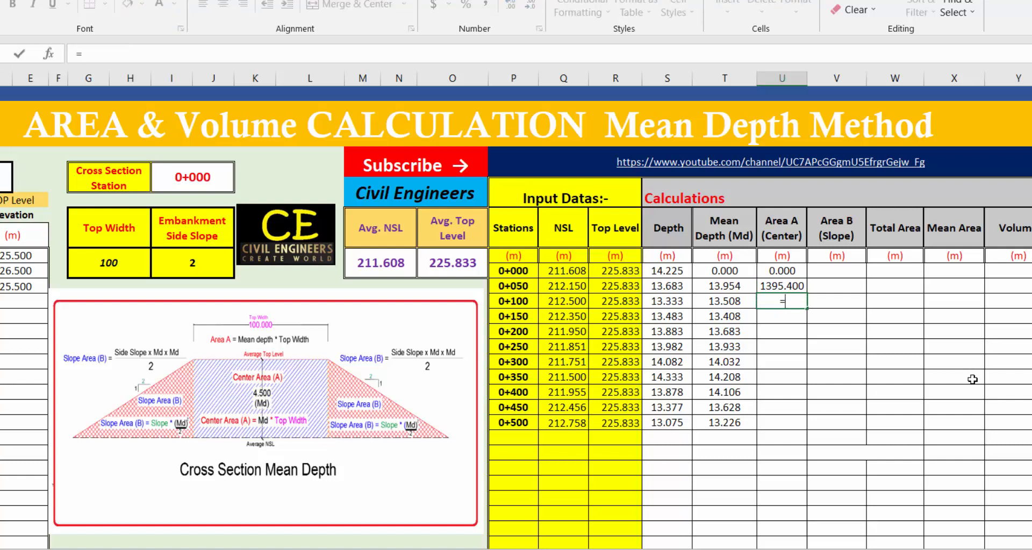
click(108, 264)
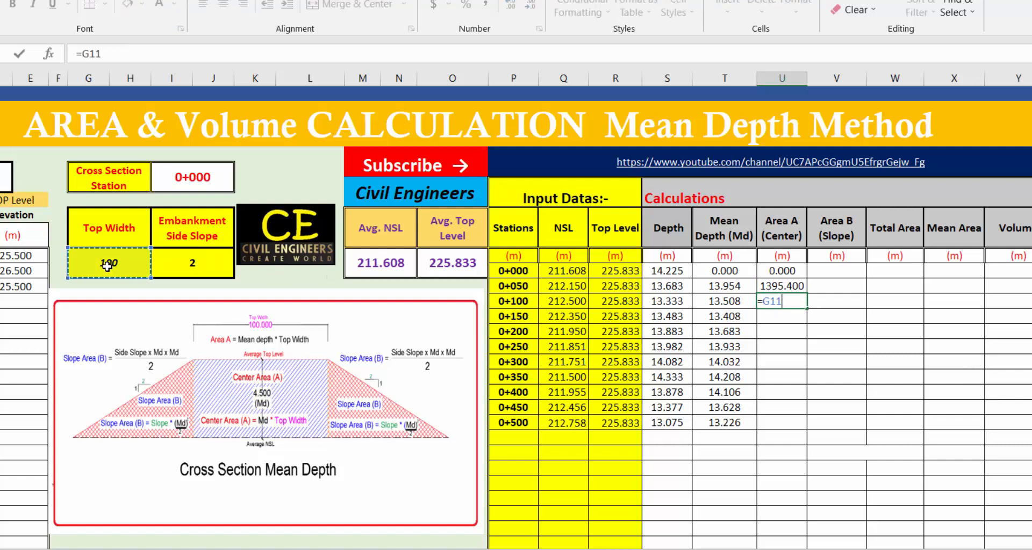
text(*)
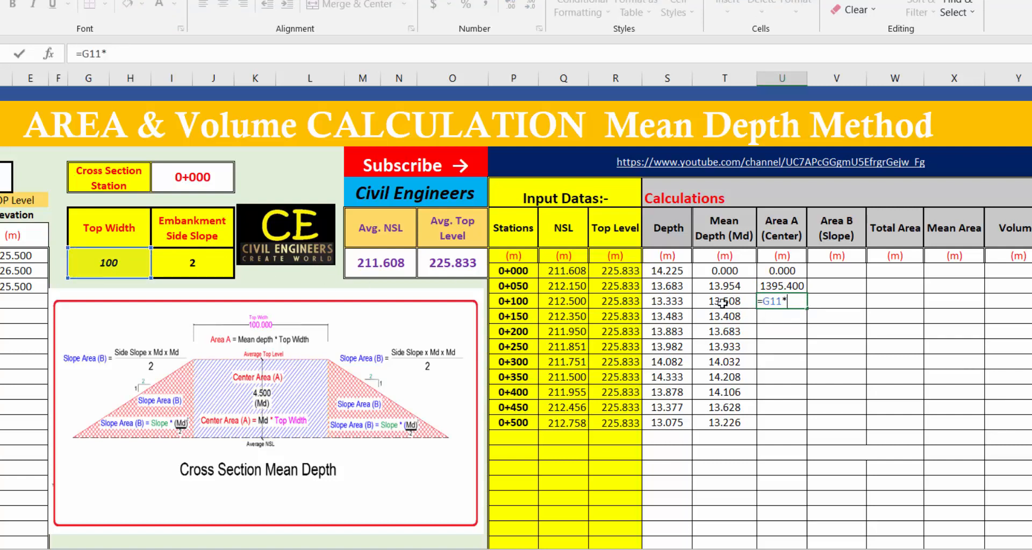
click(723, 303)
key(Return)
Calculate Area A for station 0+150 in U15 with the formula =G11*T15.
text(=)
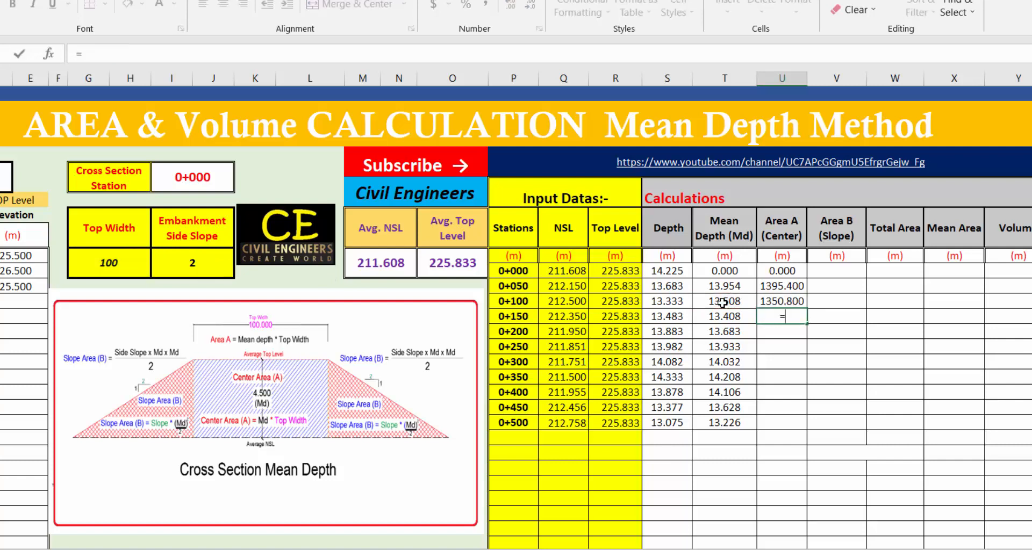
click(125, 267)
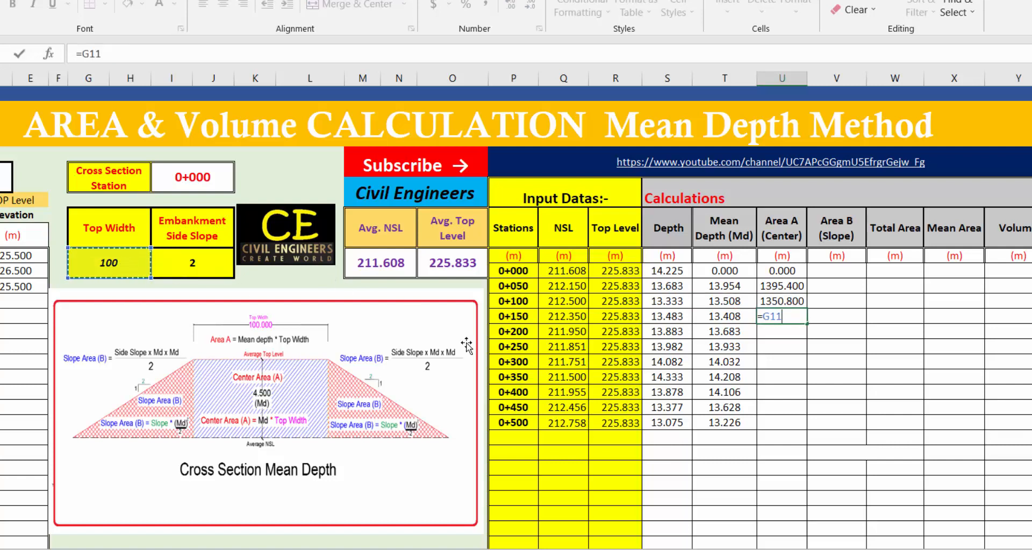
text(*)
click(725, 316)
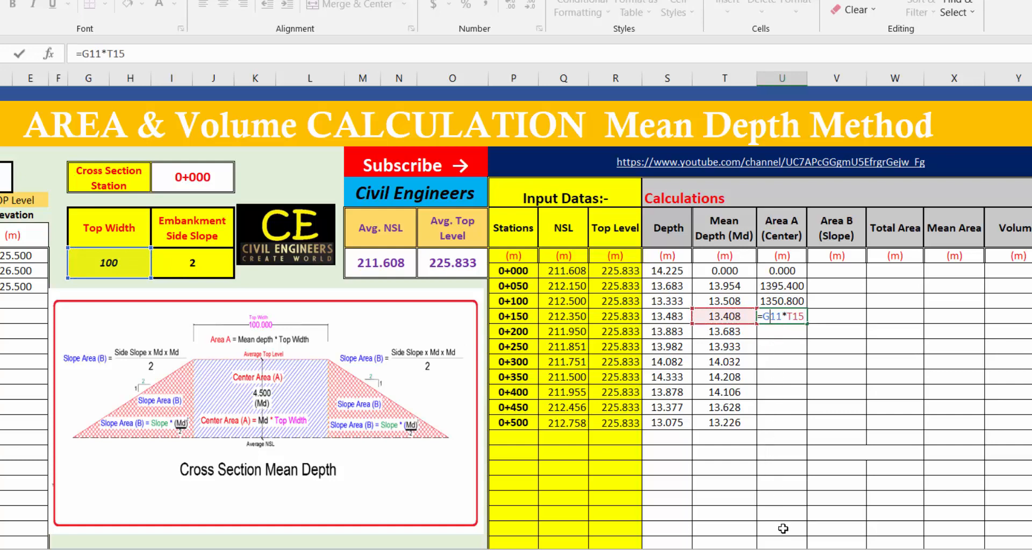
scroll(776, 293, down, 2)
scroll(776, 292, up, 1)
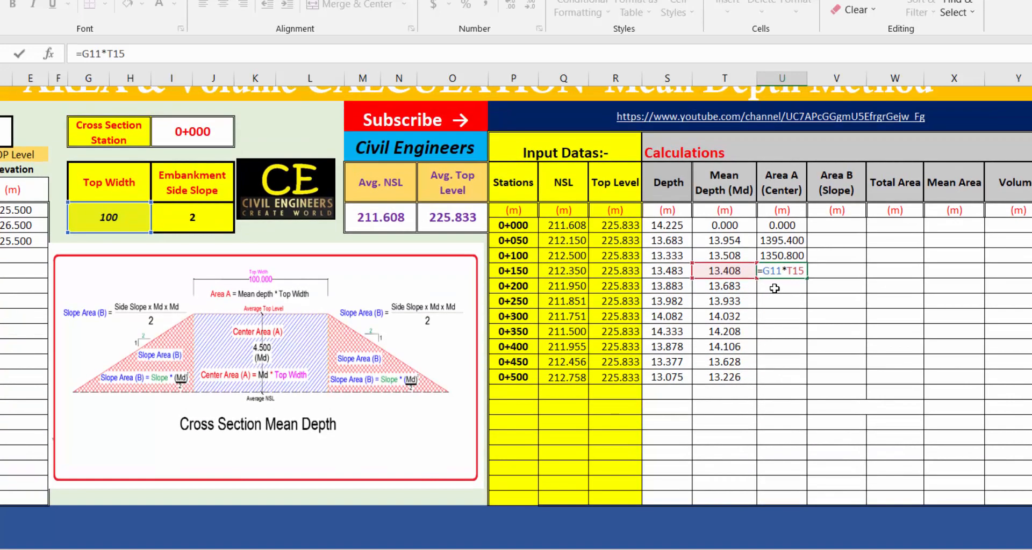
key(Return)
Make the top width reference in the U13 Area A formula absolute, giving =$G$11*T13.
click(787, 242)
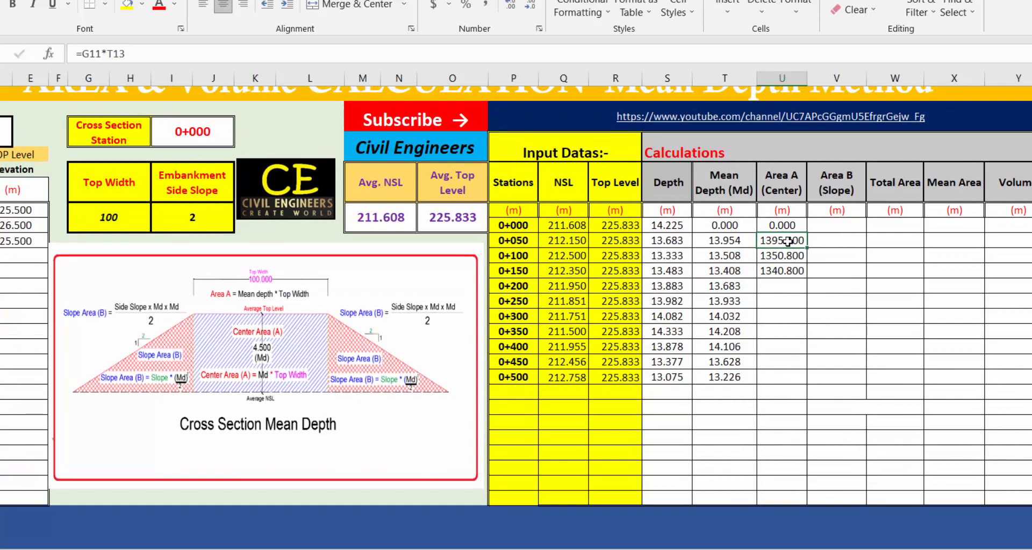
double_click(787, 242)
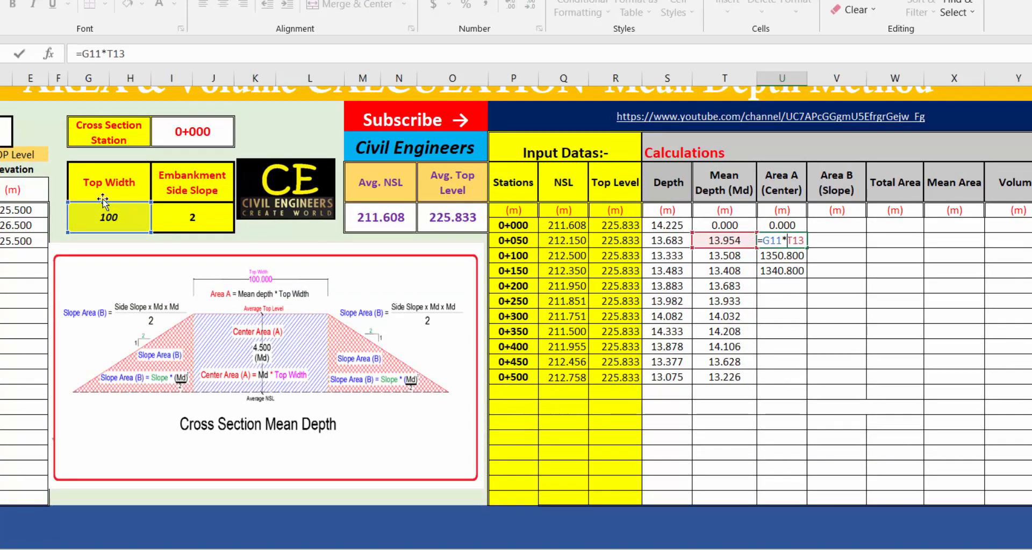
key(F4)
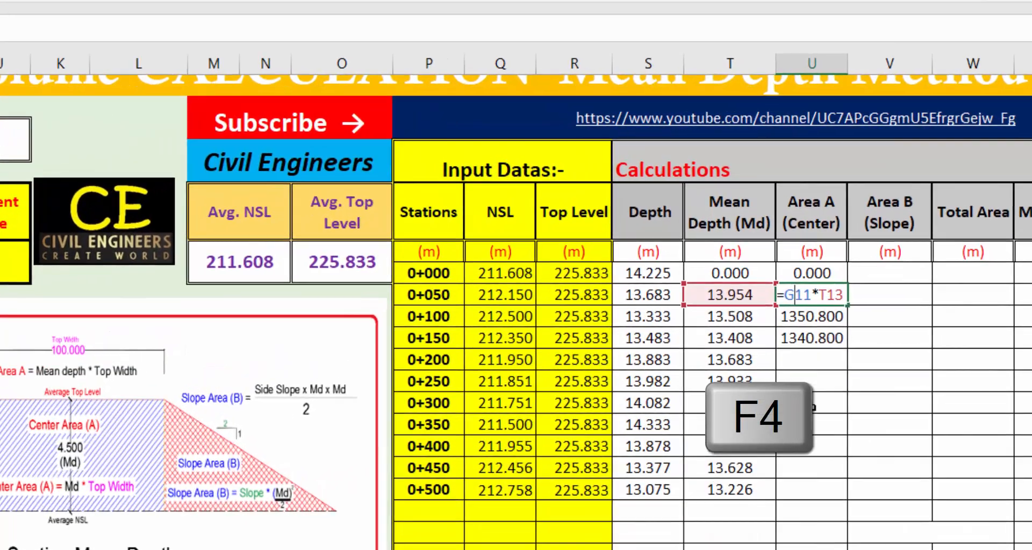
key(F4)
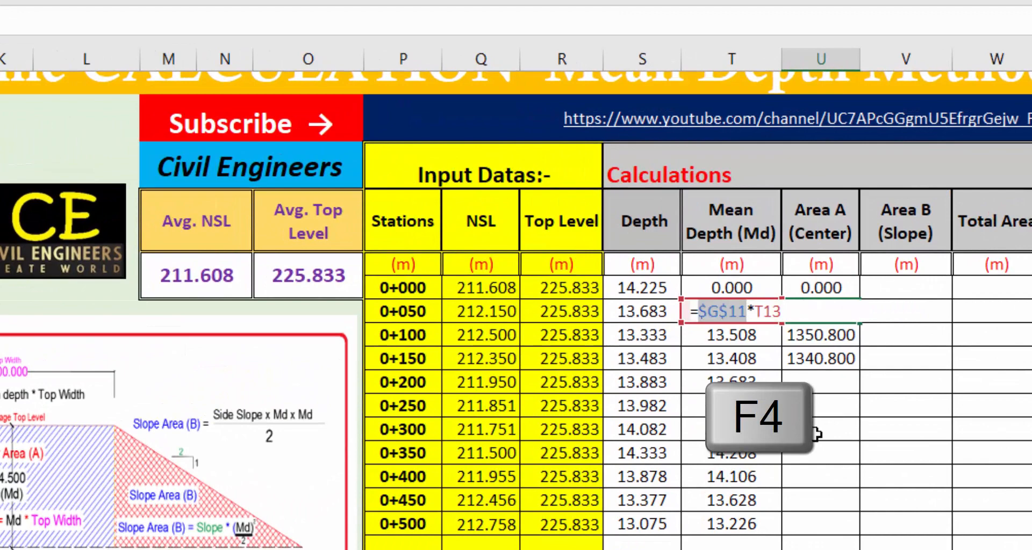
click(708, 312)
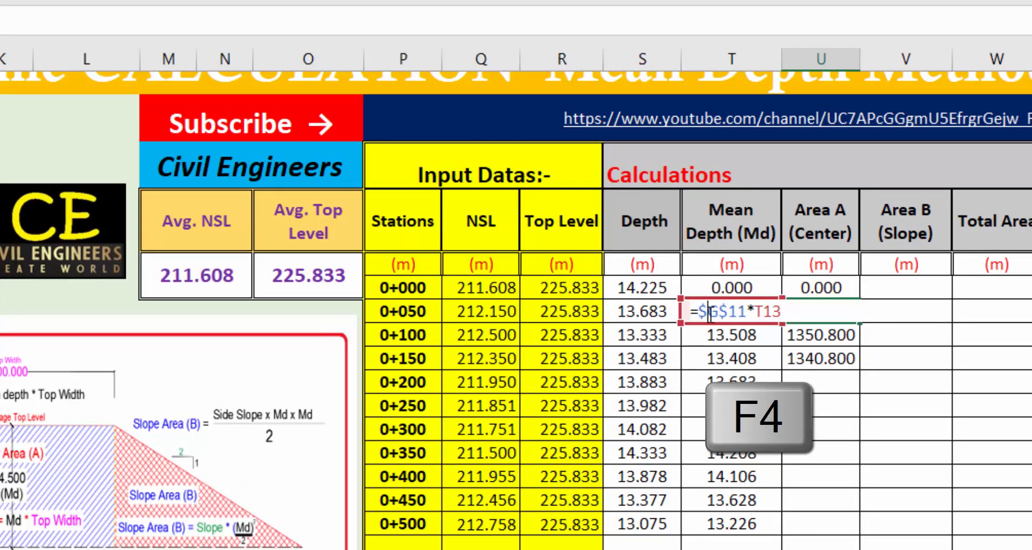
key(Return)
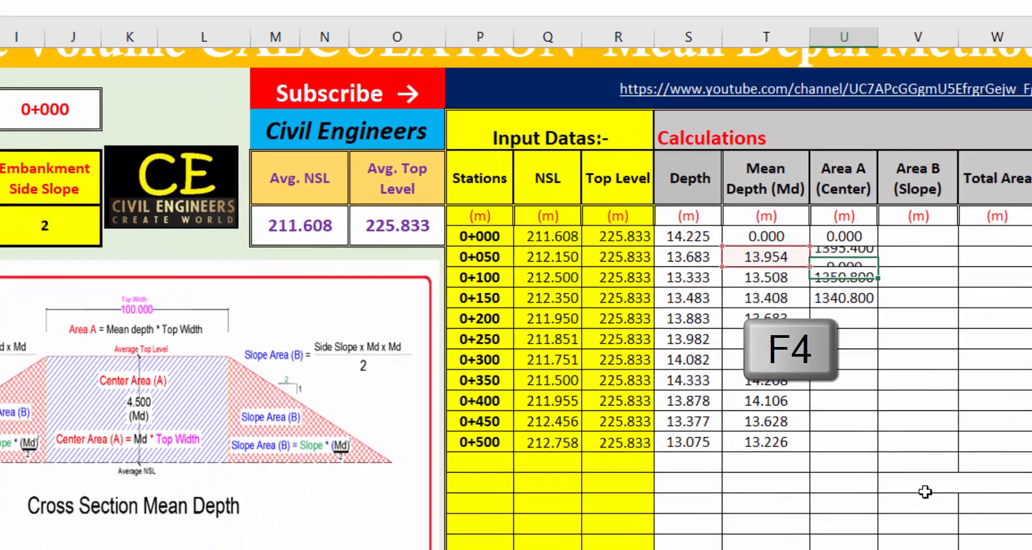
Copy the Area A formula from U13 down to station 0+500 and open the station 0+300 formula for checking.
click(854, 258)
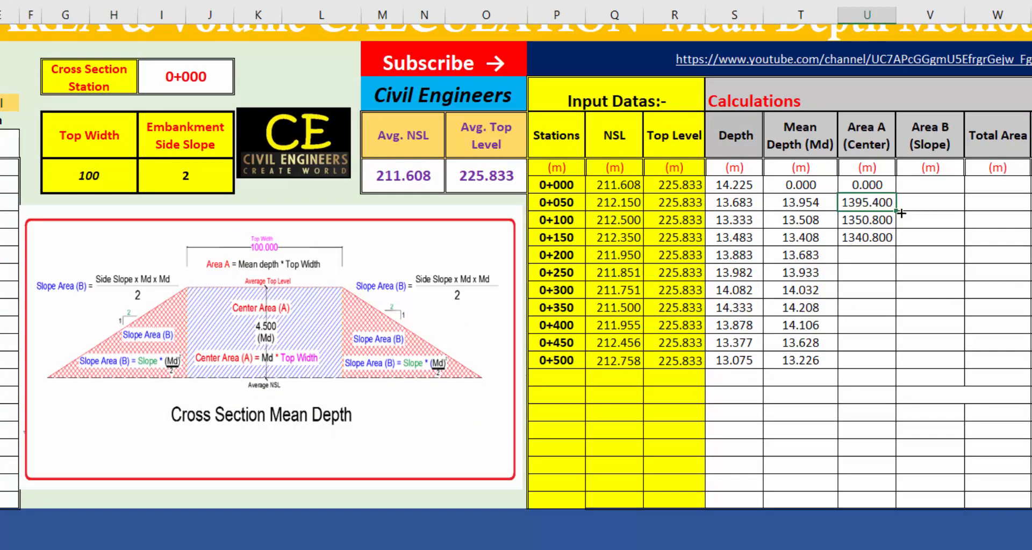
drag(899, 252, 898, 367)
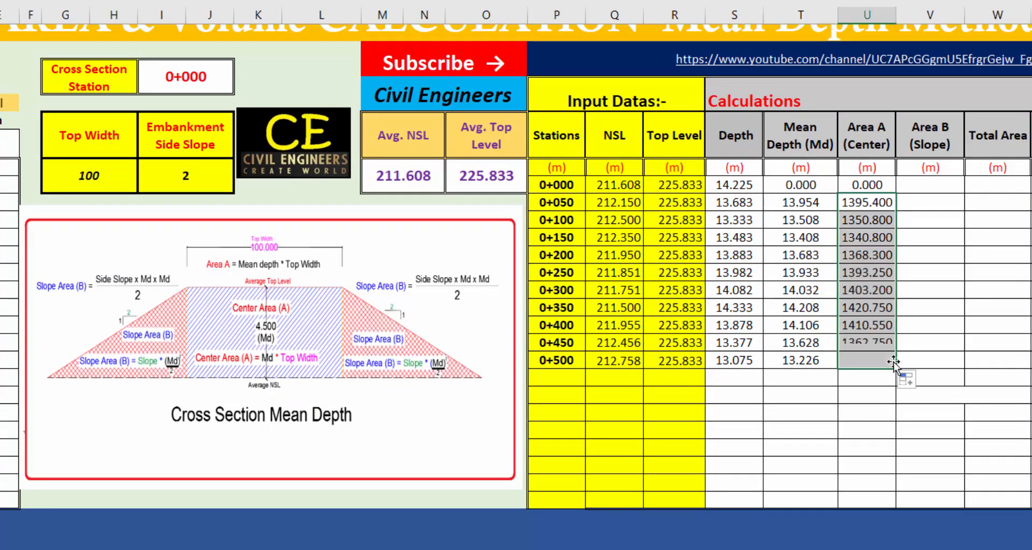
double_click(861, 289)
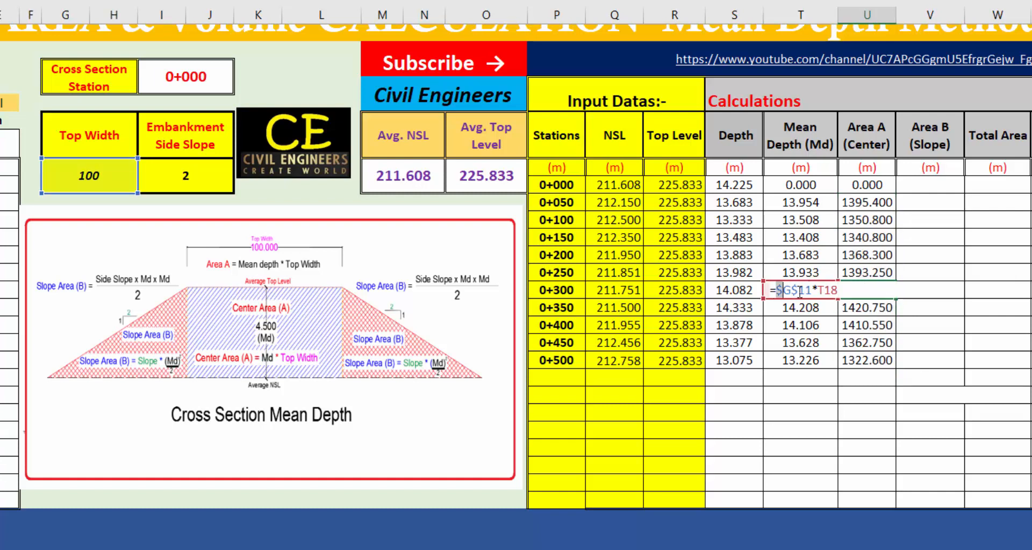
Close the station 0+300 Area A formula without changes and check the Area A cells between stations 0+050 and 0+350.
drag(799, 291, 804, 290)
key(Escape)
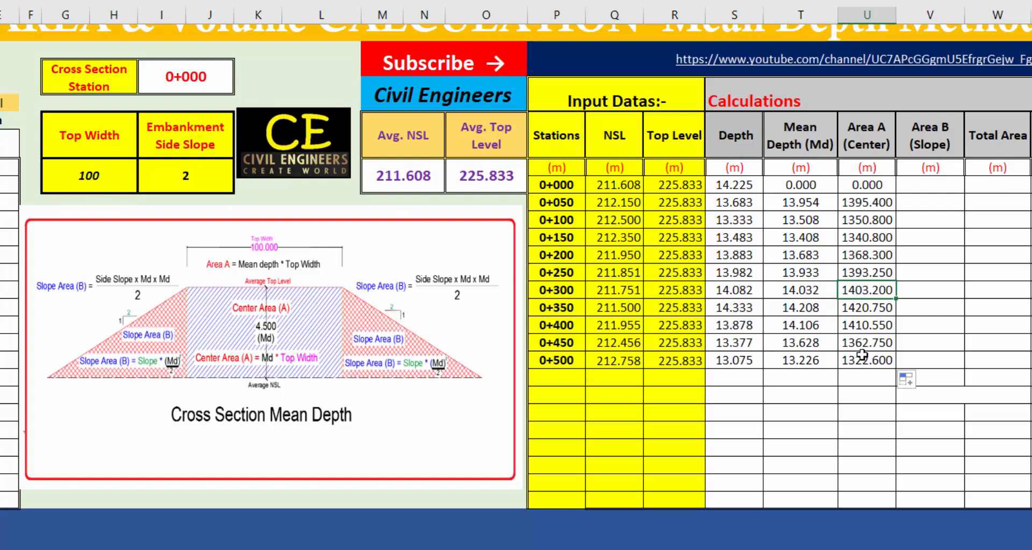
click(863, 202)
click(866, 234)
click(870, 257)
click(871, 303)
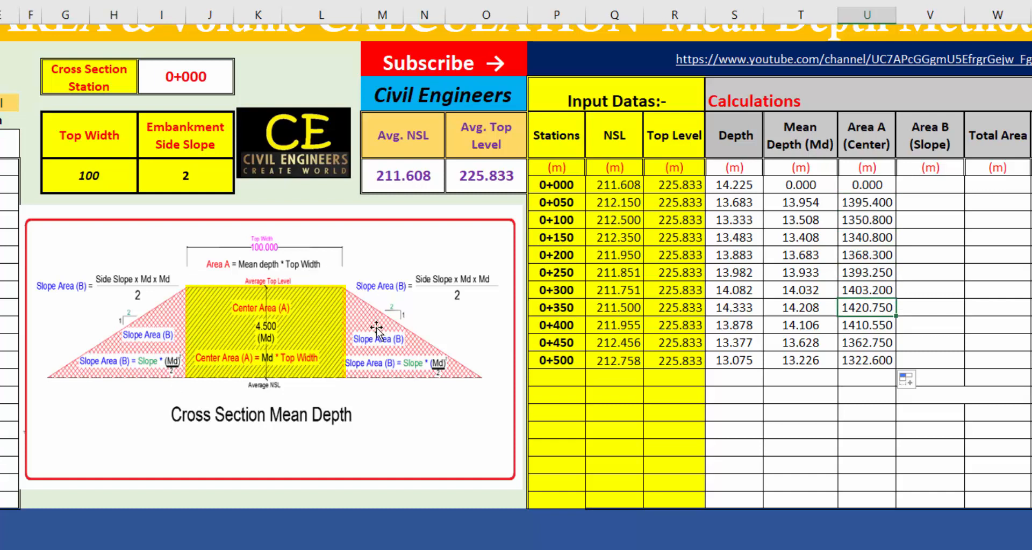
Stretch the Cross Section Mean Depth diagram wider and taller to examine the slope area (B) formula.
click(520, 355)
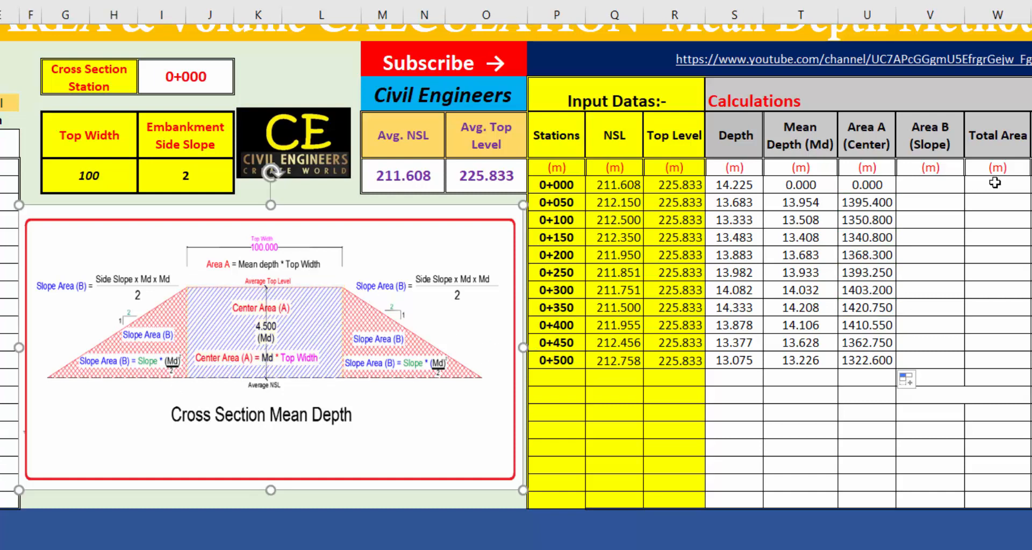
click(930, 144)
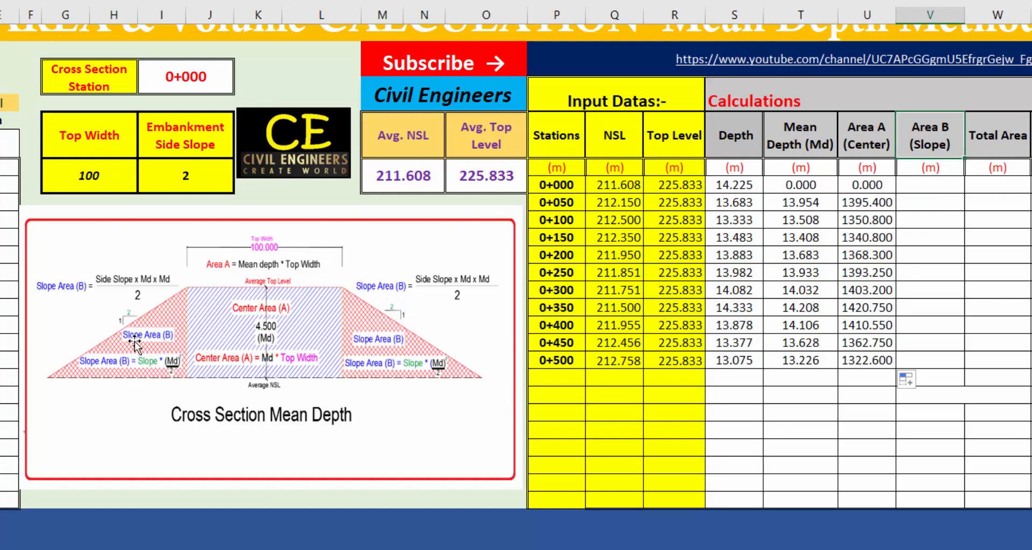
click(508, 355)
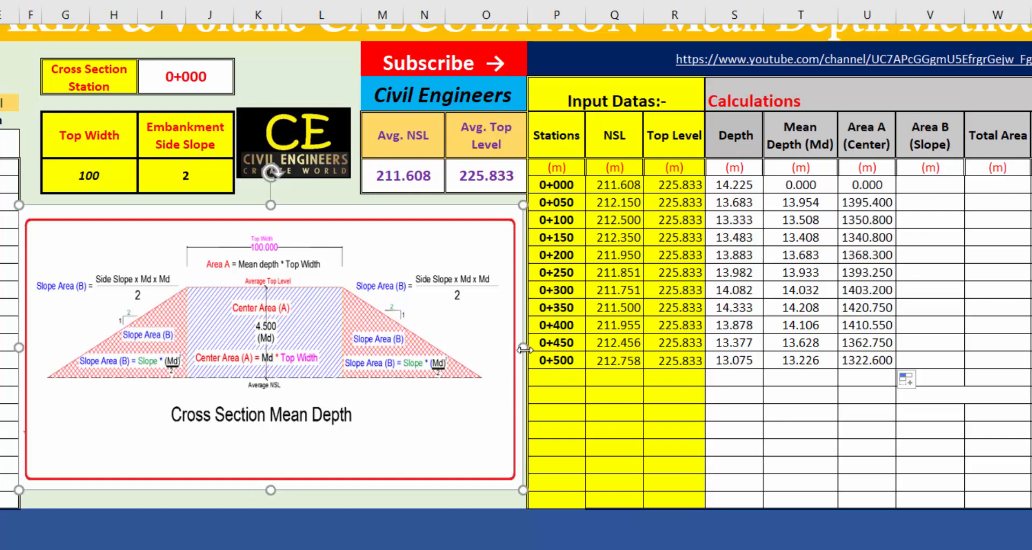
drag(522, 347, 1025, 347)
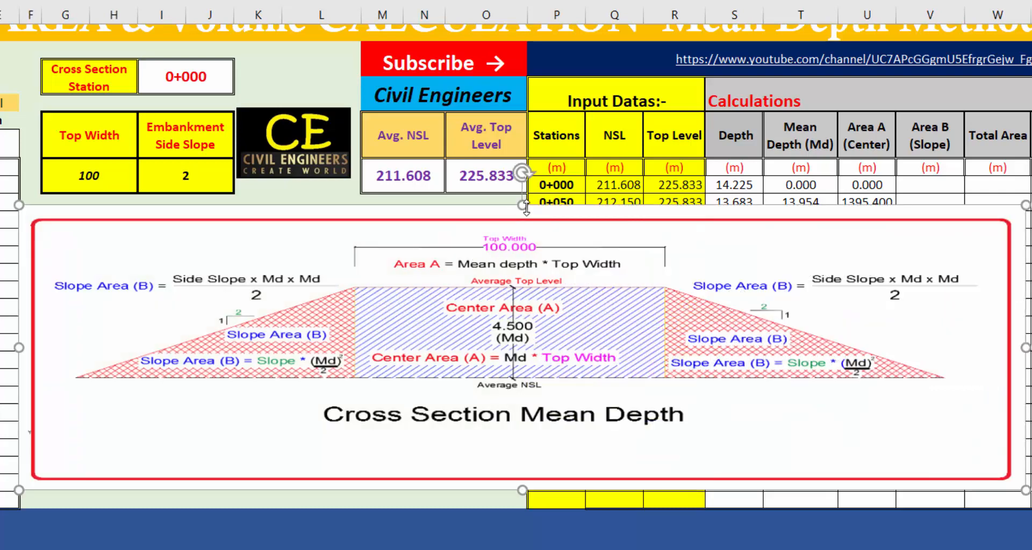
drag(521, 206, 521, 126)
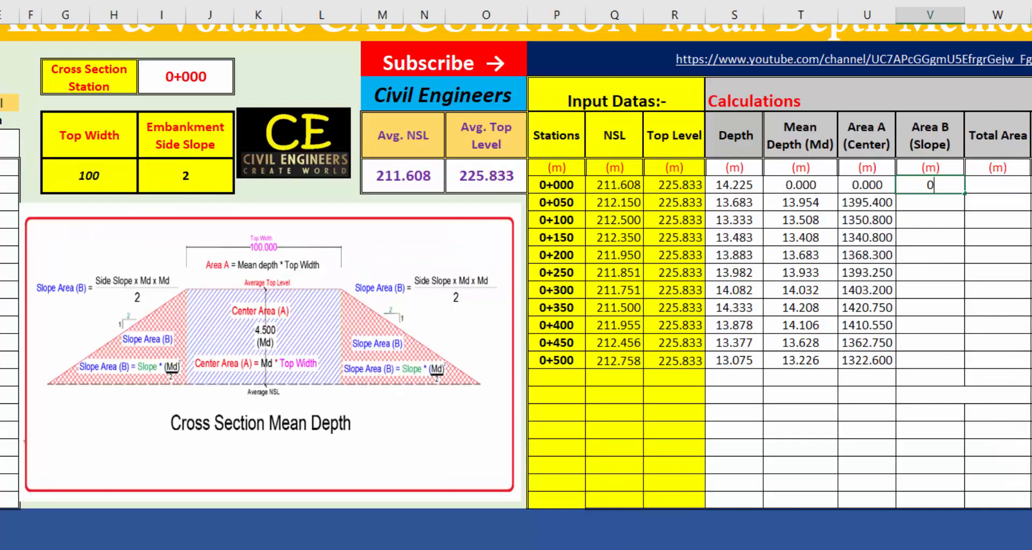
Enter 0 as Area B for station 0+000 and calculate station 0+050 in V13 with =(I11*(T13)^2)/2.
key(Return)
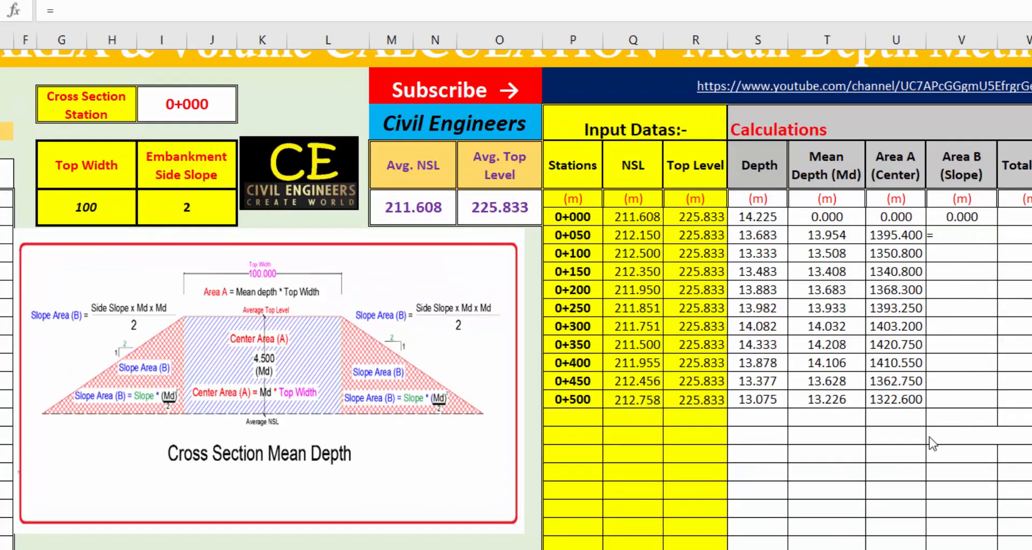
text(=()
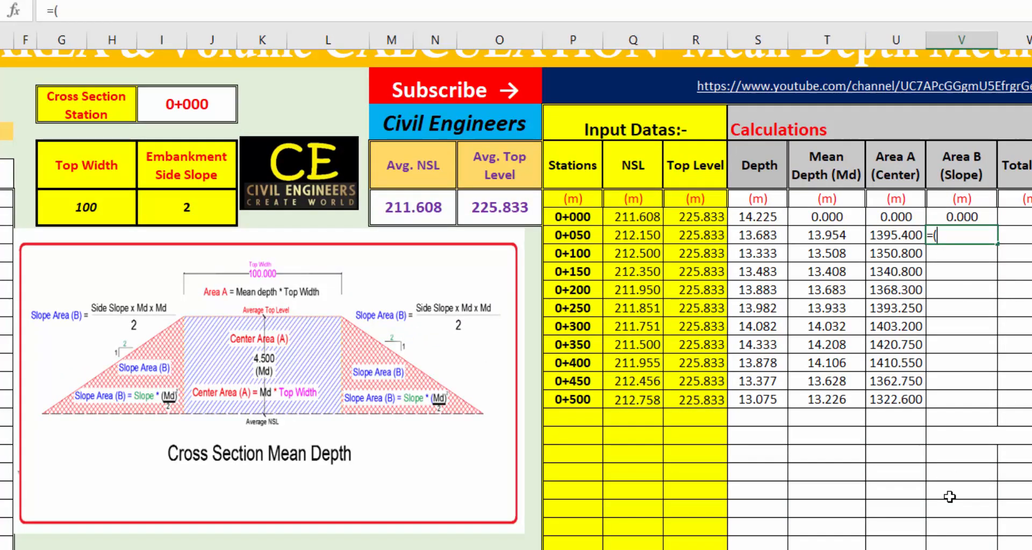
click(168, 205)
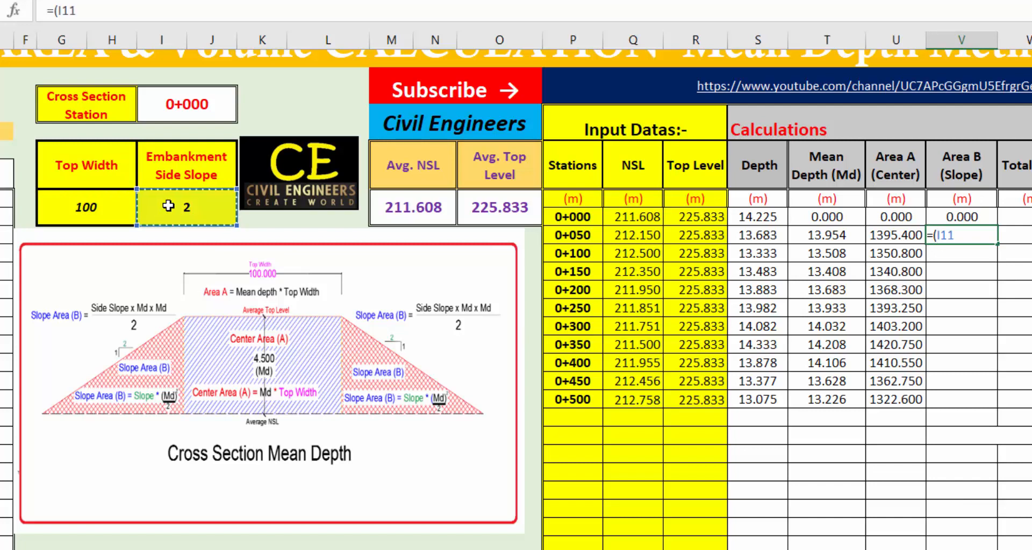
text(*)
click(833, 236)
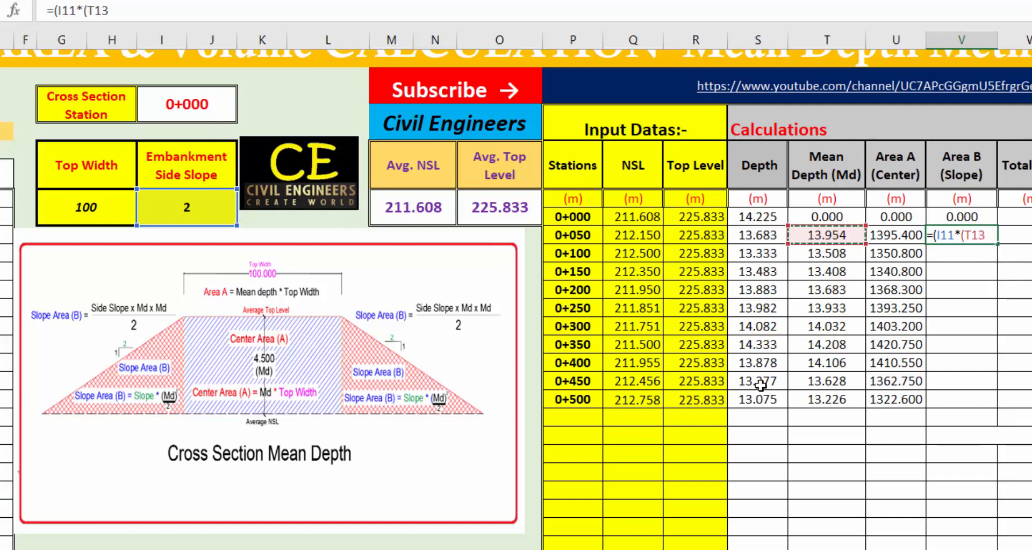
text()^2)
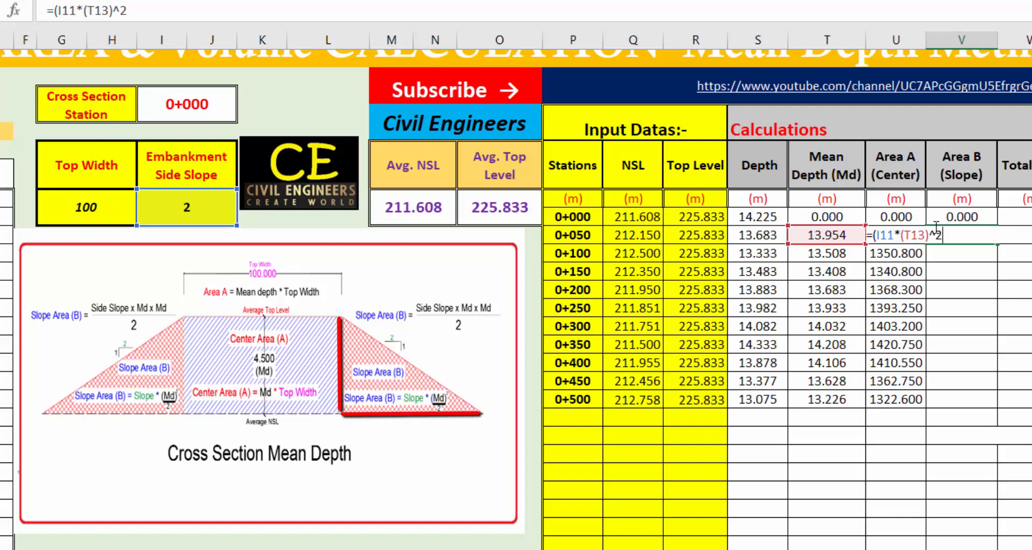
drag(950, 237, 927, 235)
click(944, 237)
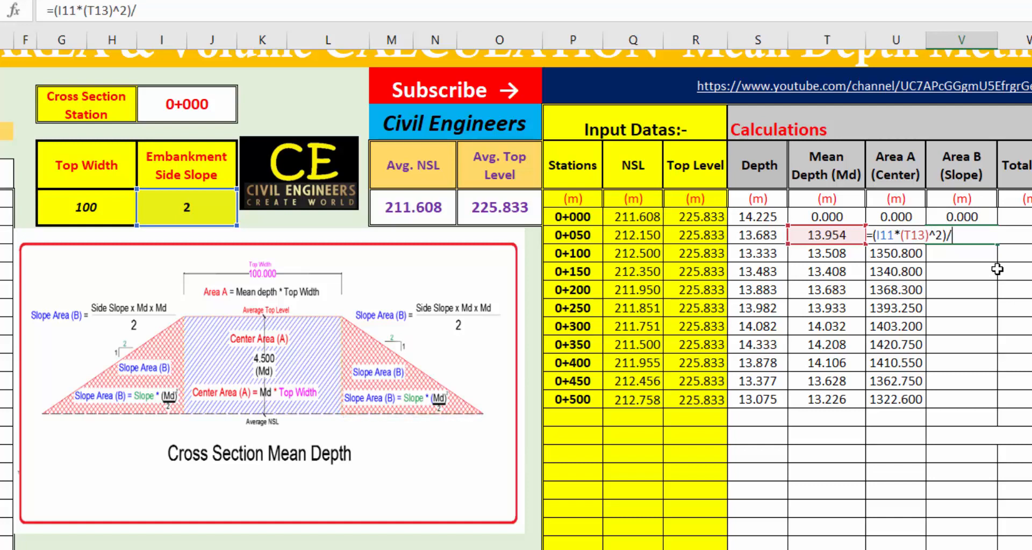
key(Return)
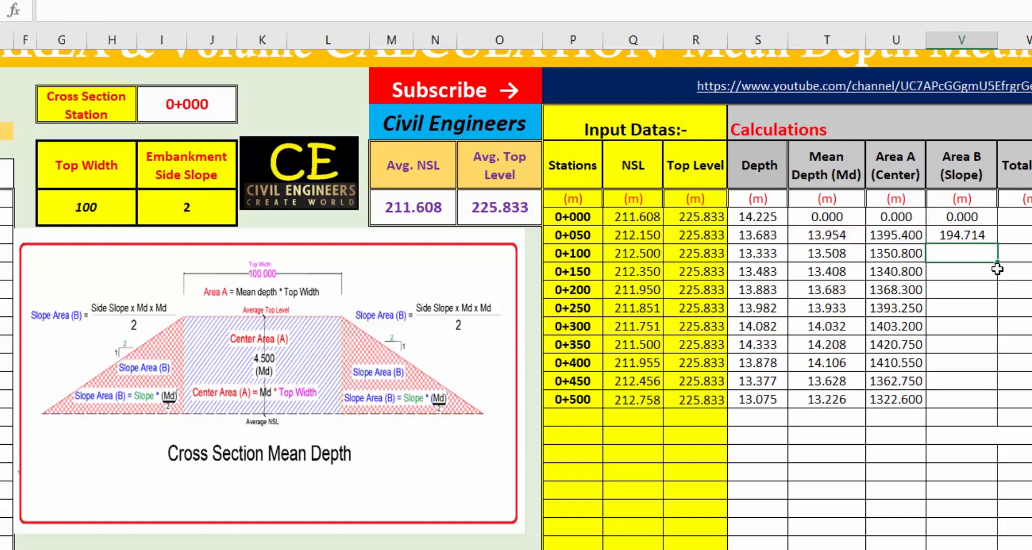
Double the station 0+050 slope area in the Total Area cell W13 with the formula =V13*2.
click(963, 235)
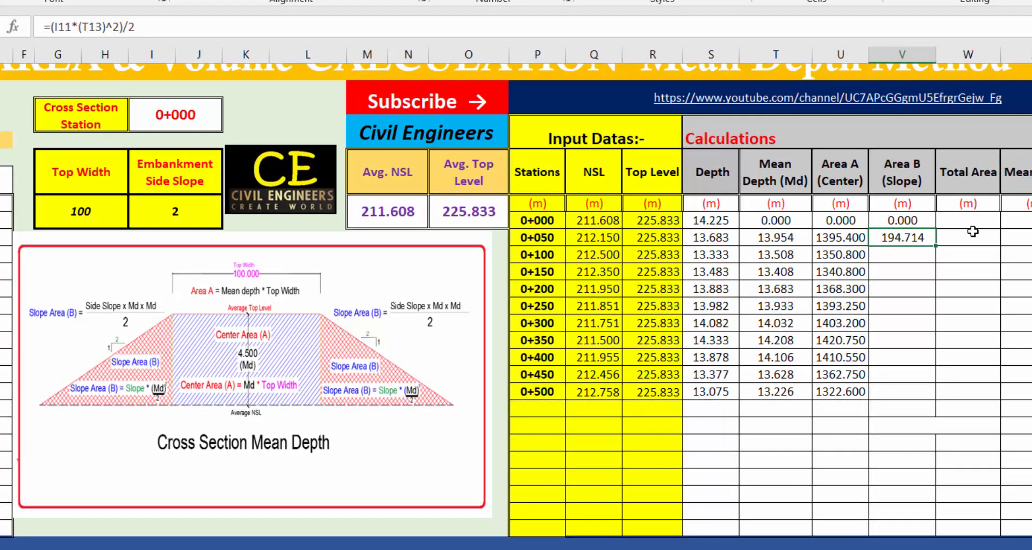
double_click(973, 231)
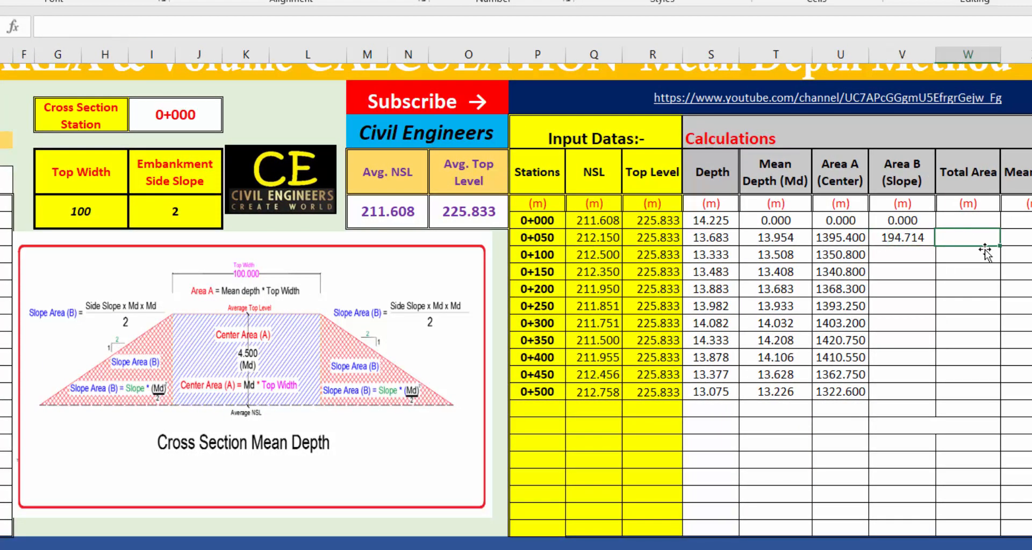
click(903, 240)
text(*2)
key(Return)
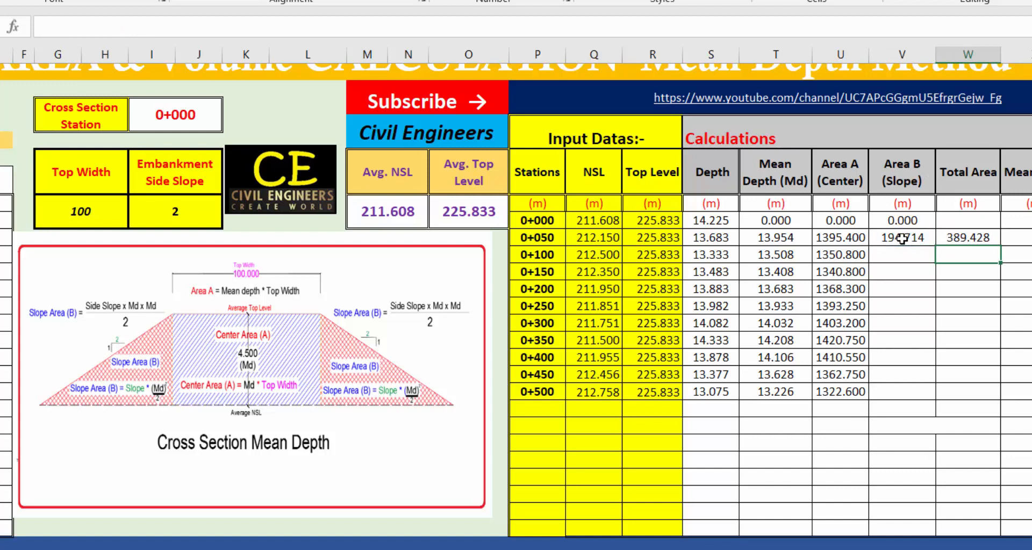
click(947, 235)
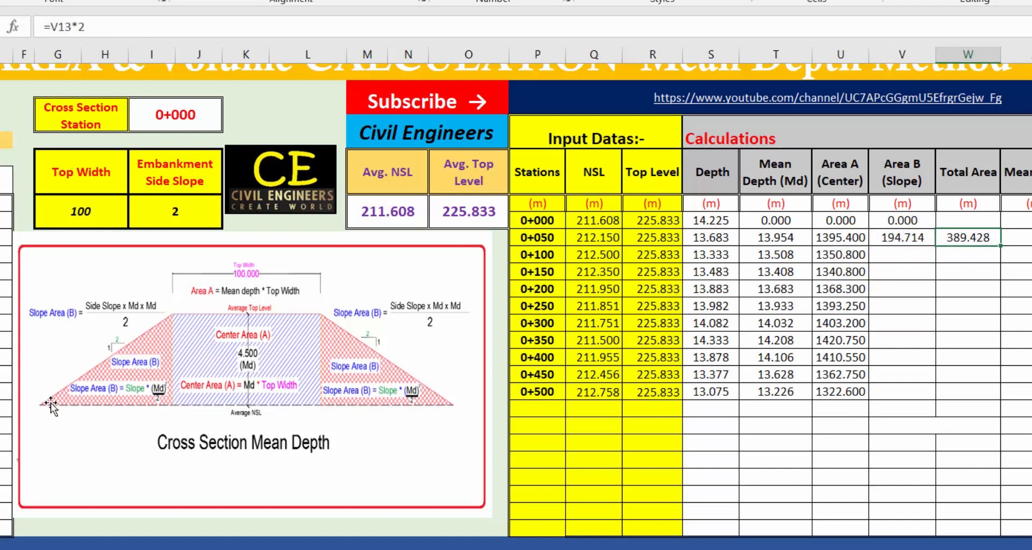
Remove the division by 2 from the V13 Area B formula and clear the trial value in W13.
double_click(899, 237)
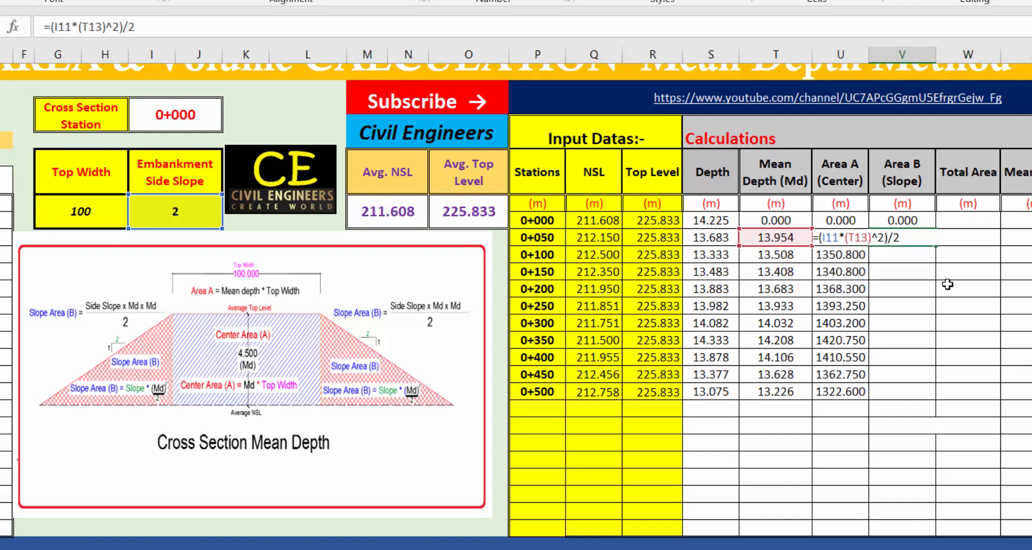
key(Return)
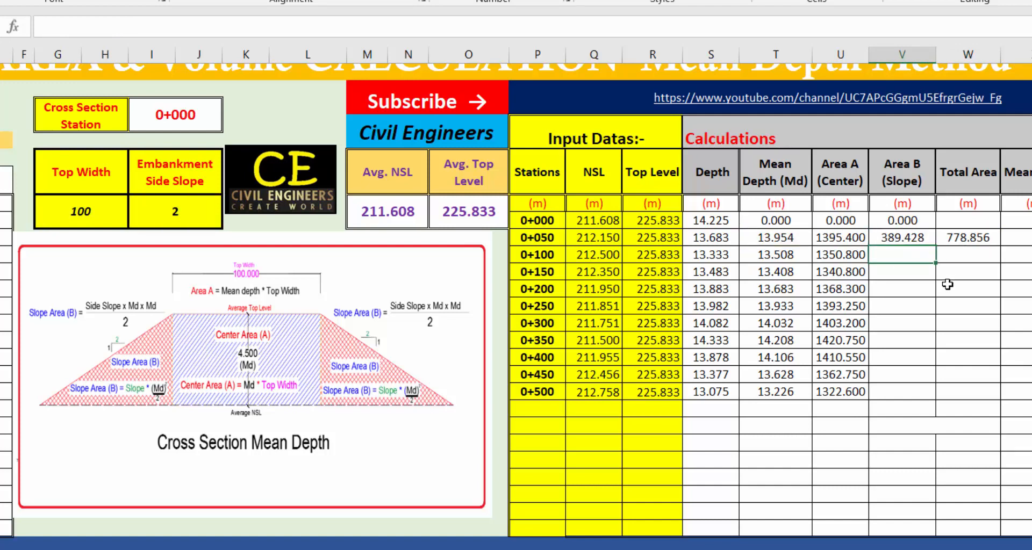
click(985, 237)
key(Delete)
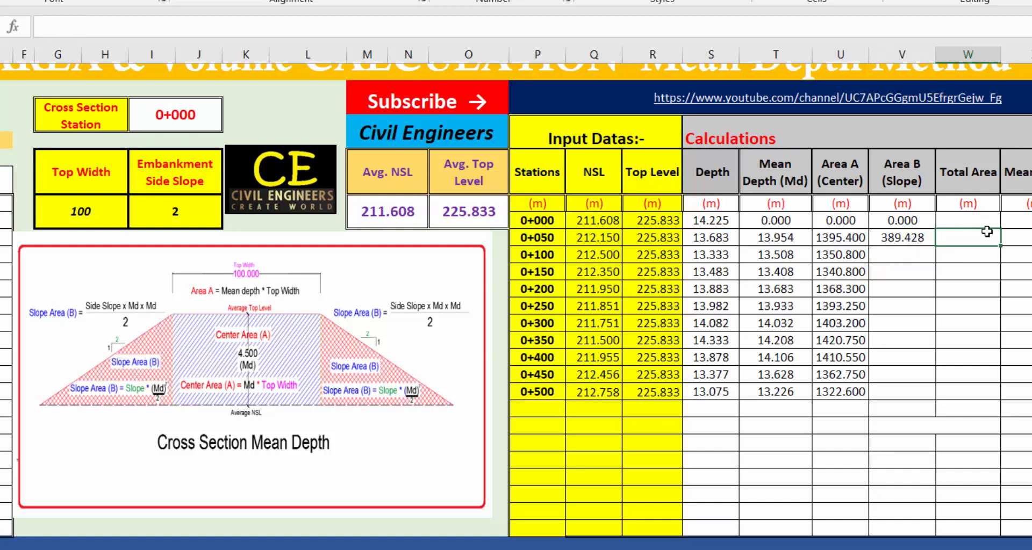
Rewrite the station 0+050 Area B formula in V13 as side slope times mean depth twice, =(I11*T13*T13).
click(893, 241)
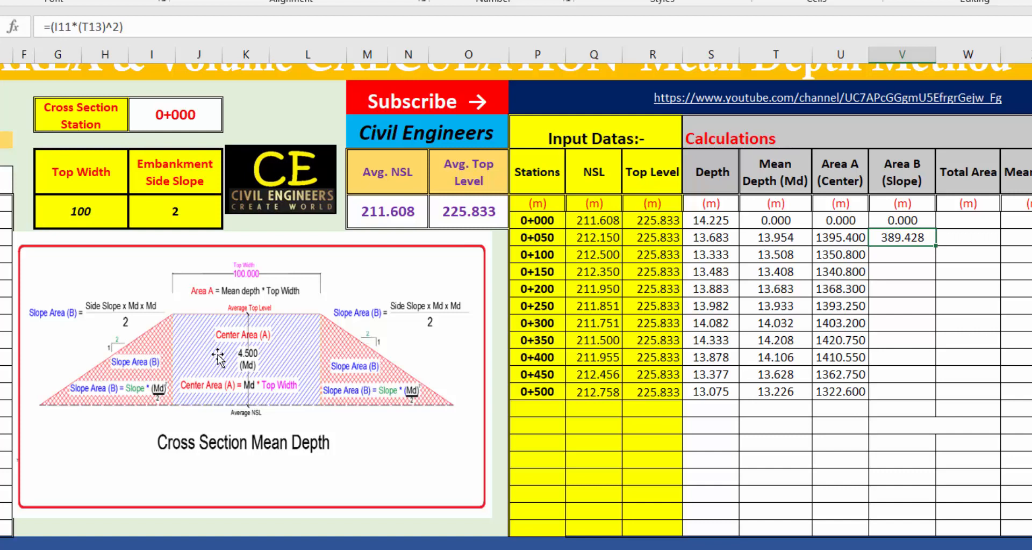
double_click(903, 241)
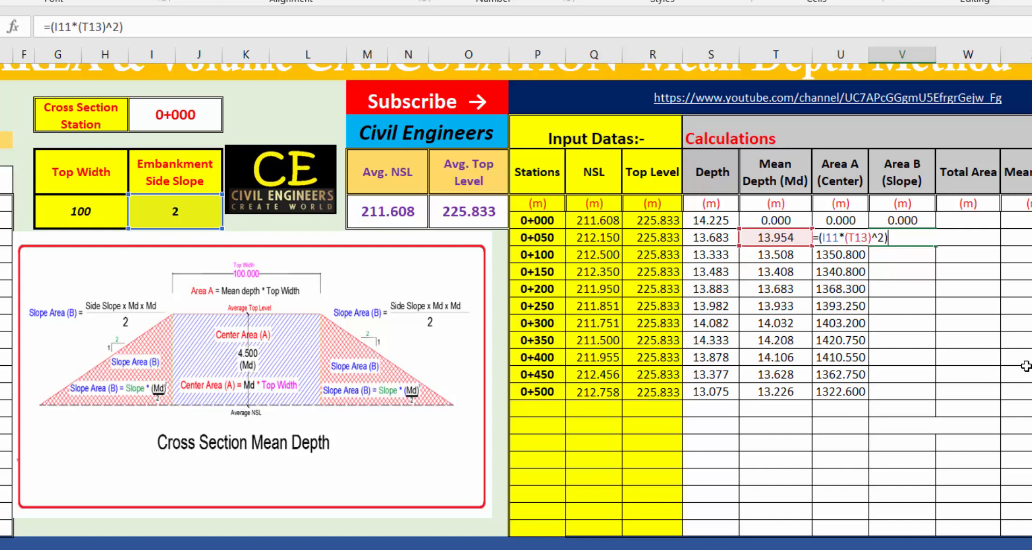
key(Escape)
text(=)
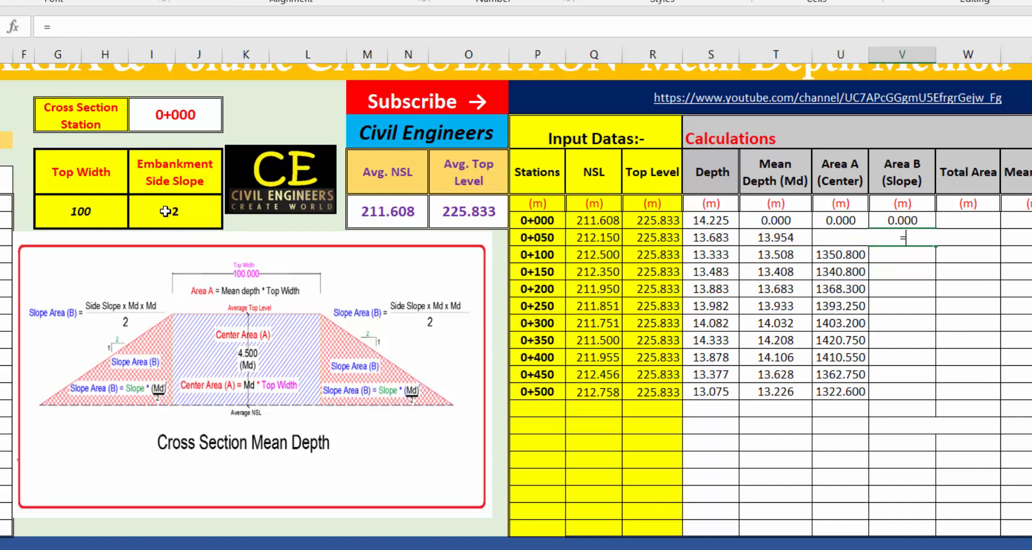
text(()
click(172, 213)
text(*)
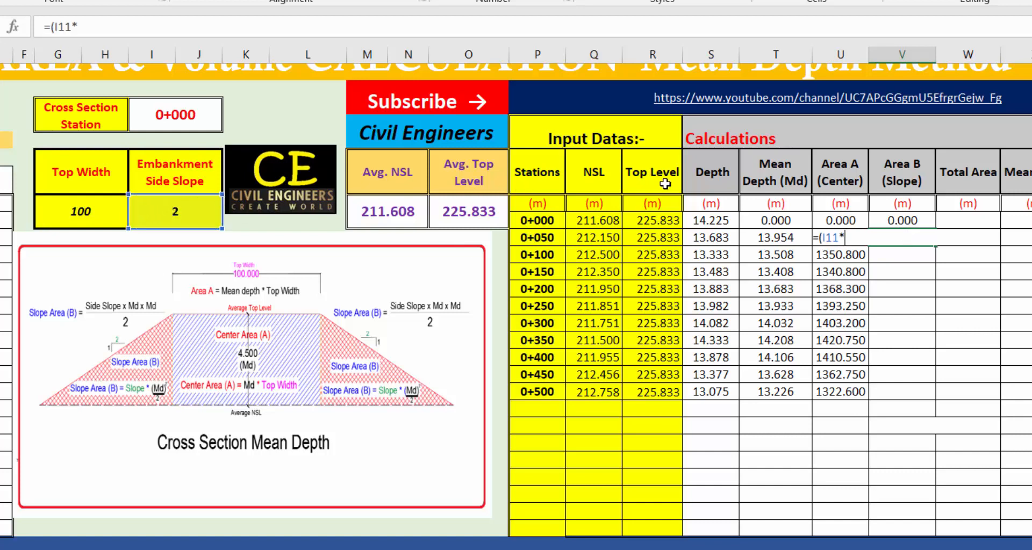
click(770, 237)
text(*)
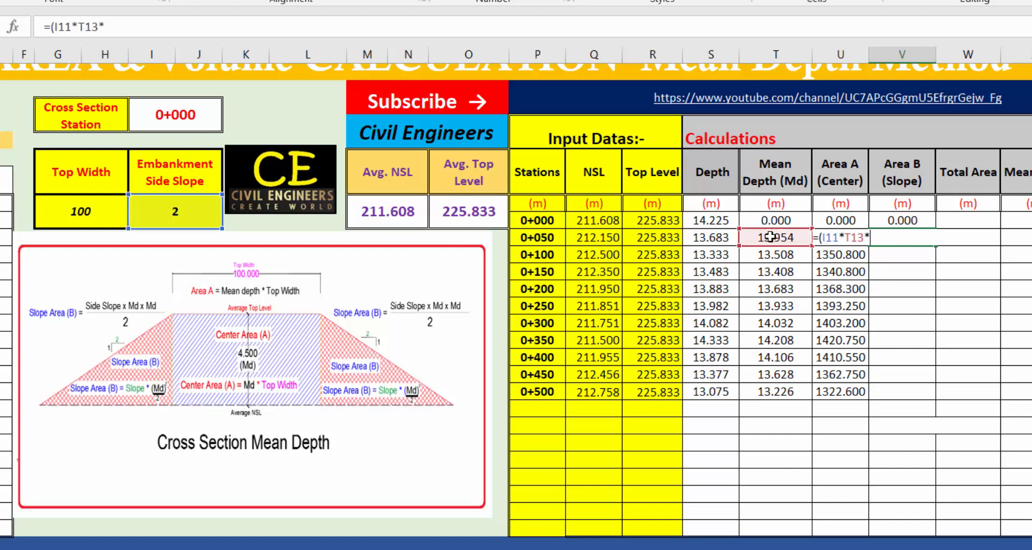
click(782, 240)
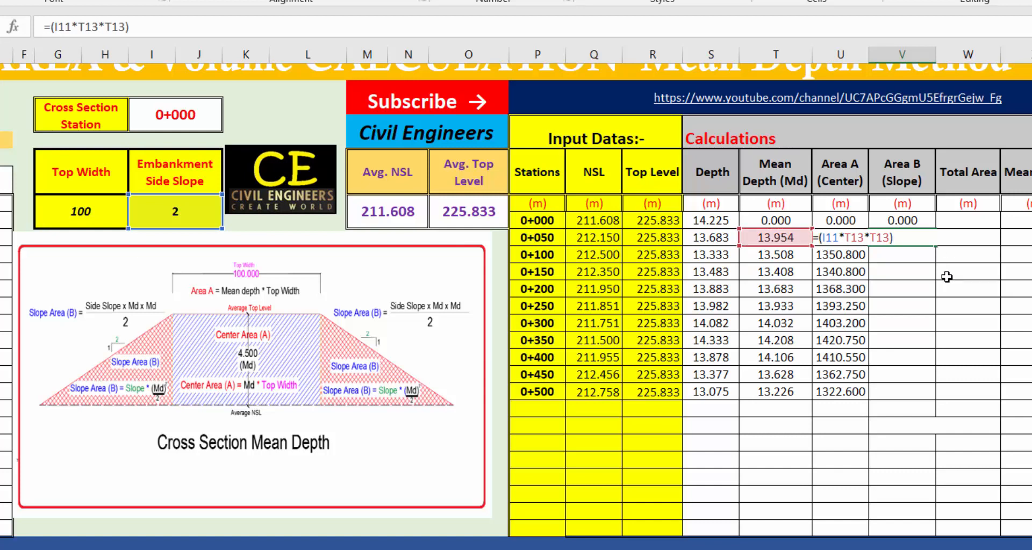
key(Return)
click(905, 237)
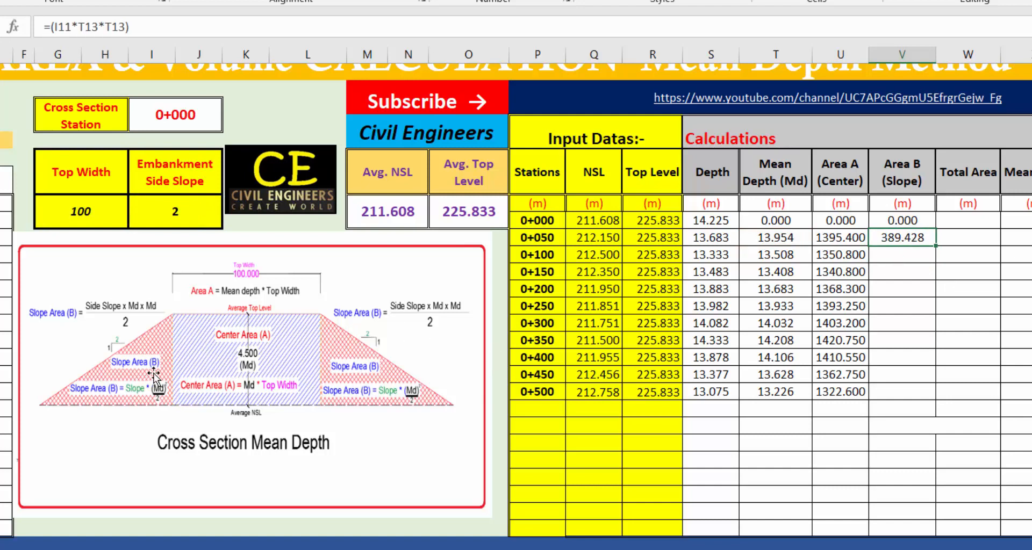
Calculate Area B for station 0+100 in V14 with the formula =(I11*T14*T14) and reopen that formula.
click(902, 258)
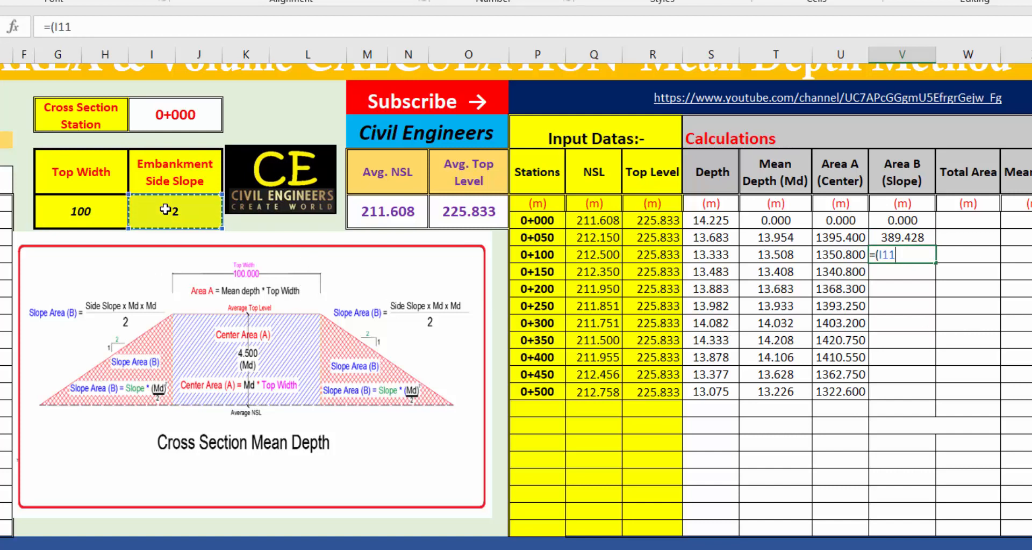
text(*)
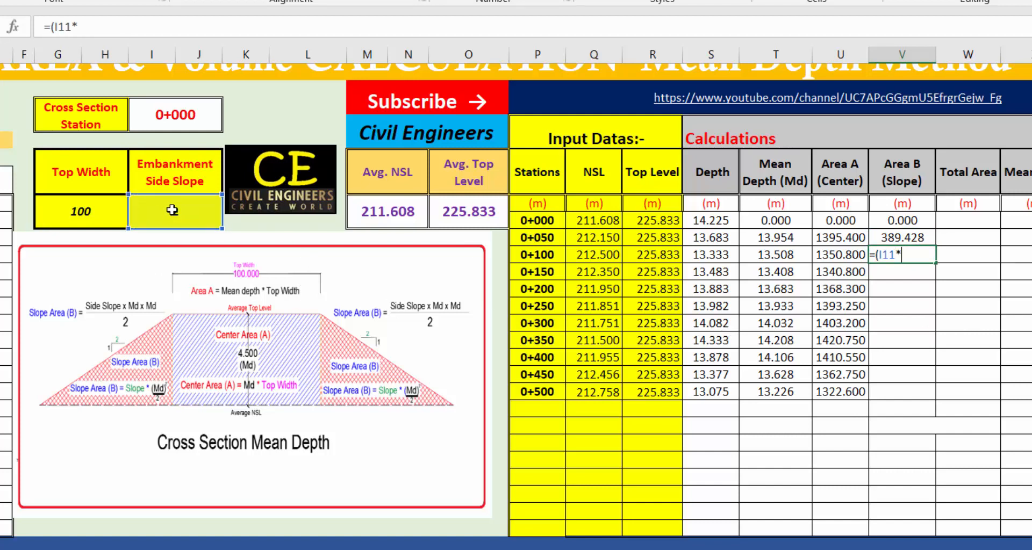
click(777, 257)
text(*)
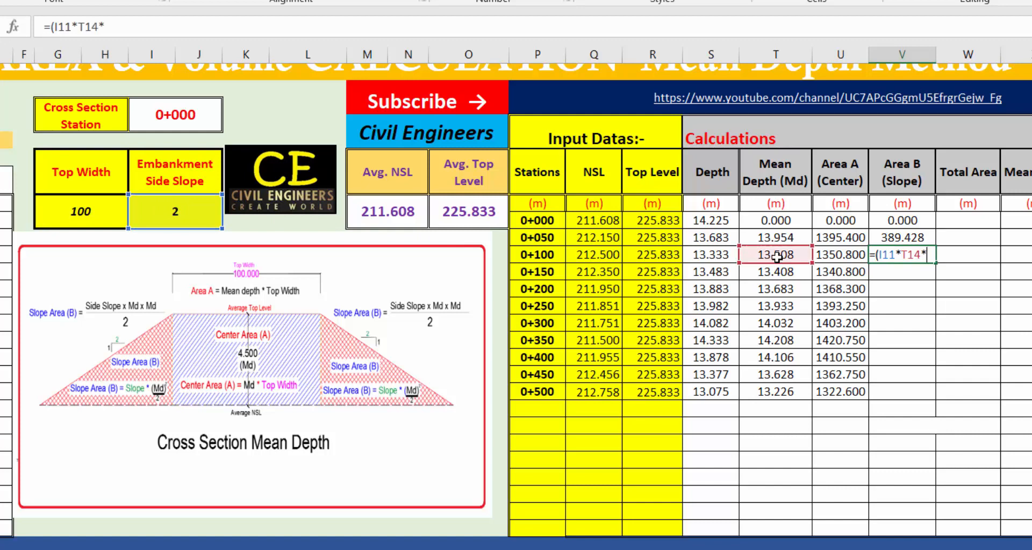
click(777, 257)
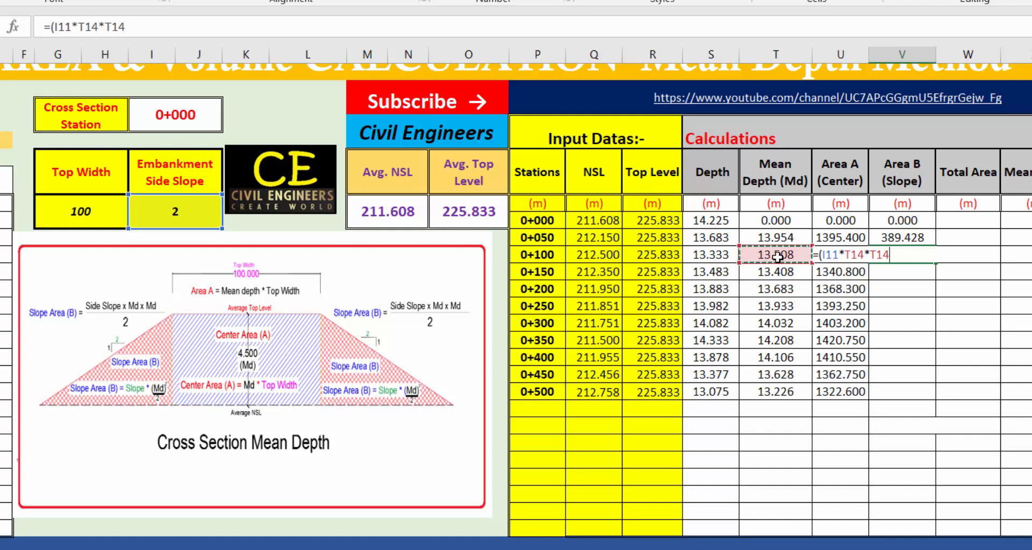
text())
key(Return)
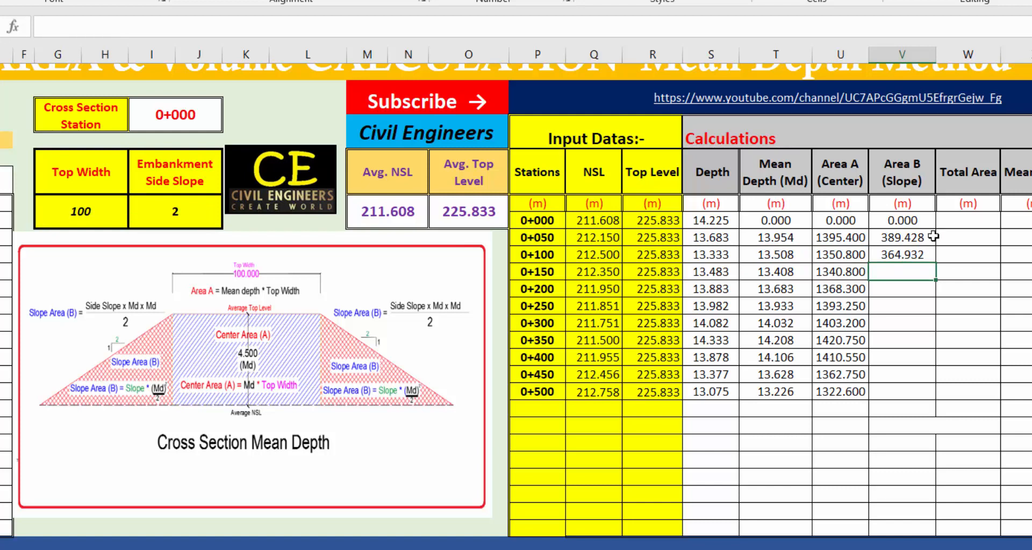
click(920, 251)
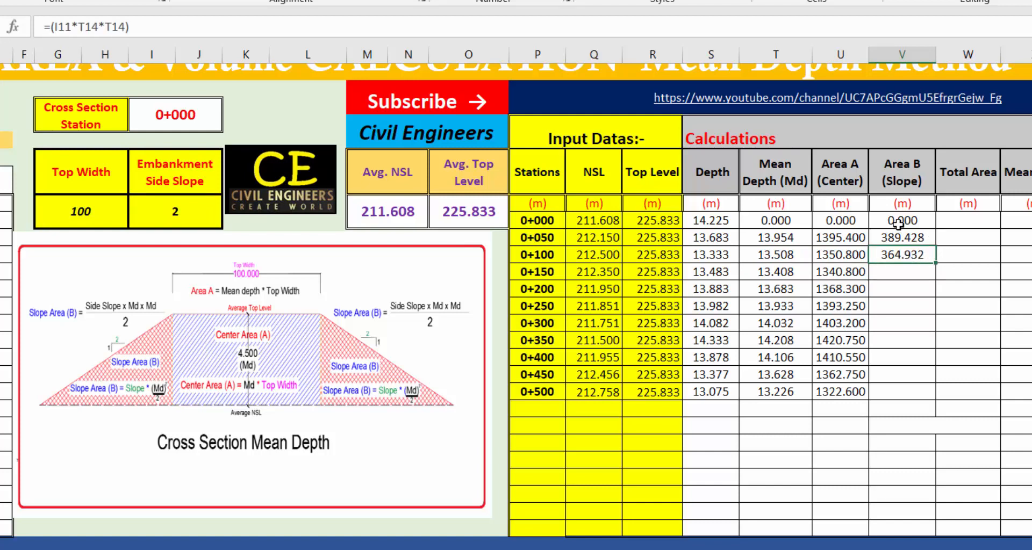
double_click(913, 255)
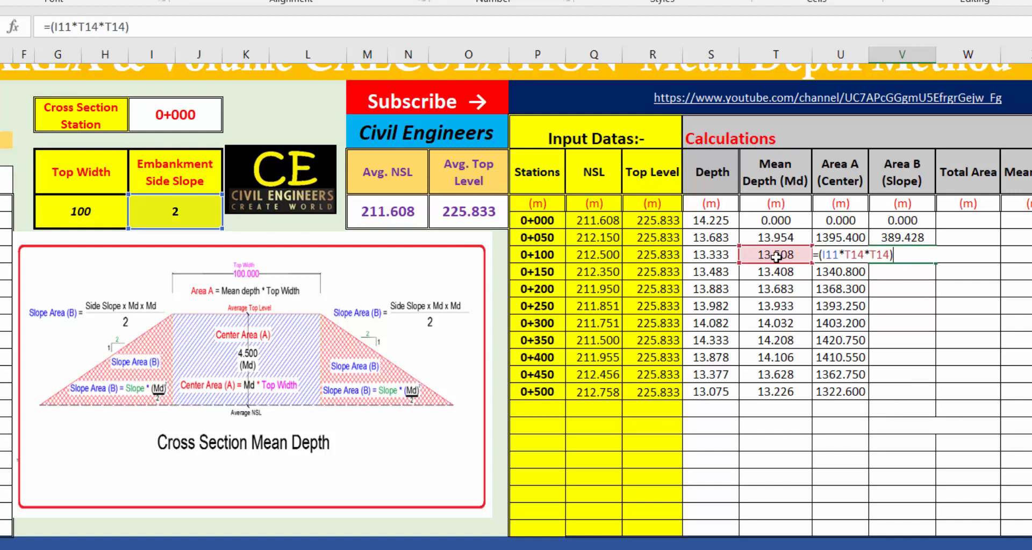
Make the side slope reference absolute in the station 0+100 Area B formula in V14, giving =($I$11*T14*T14).
click(833, 254)
key(F4)
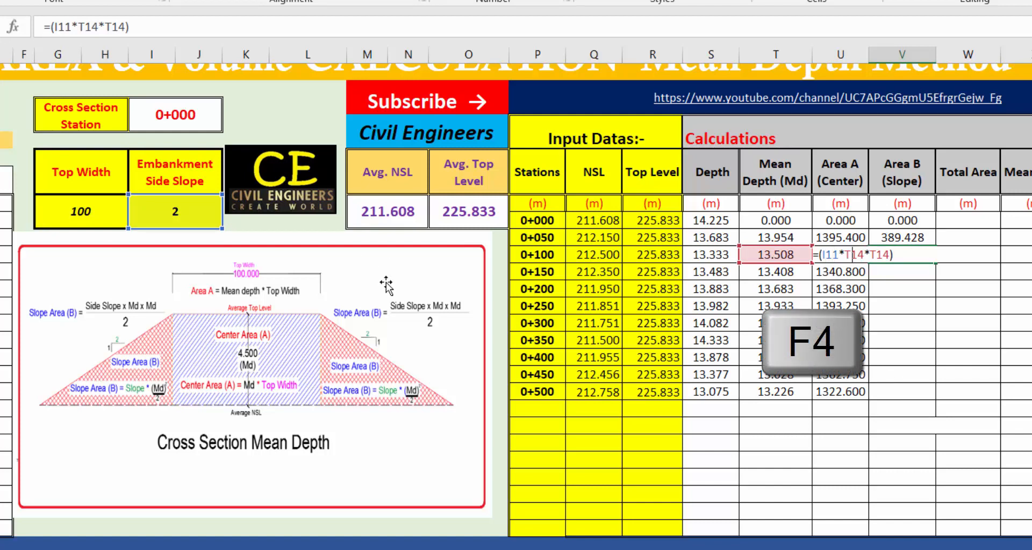
key(F4)
click(846, 253)
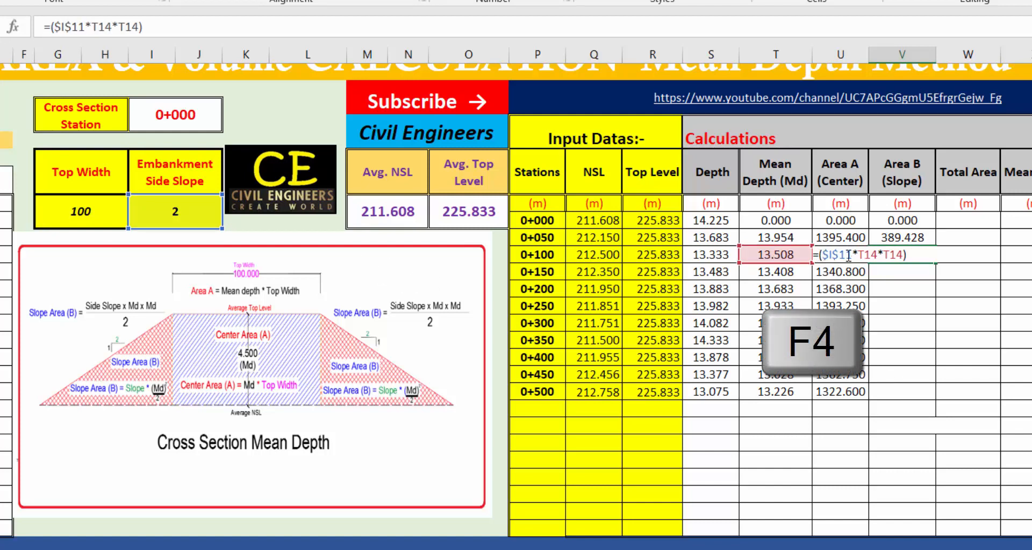
key(Return)
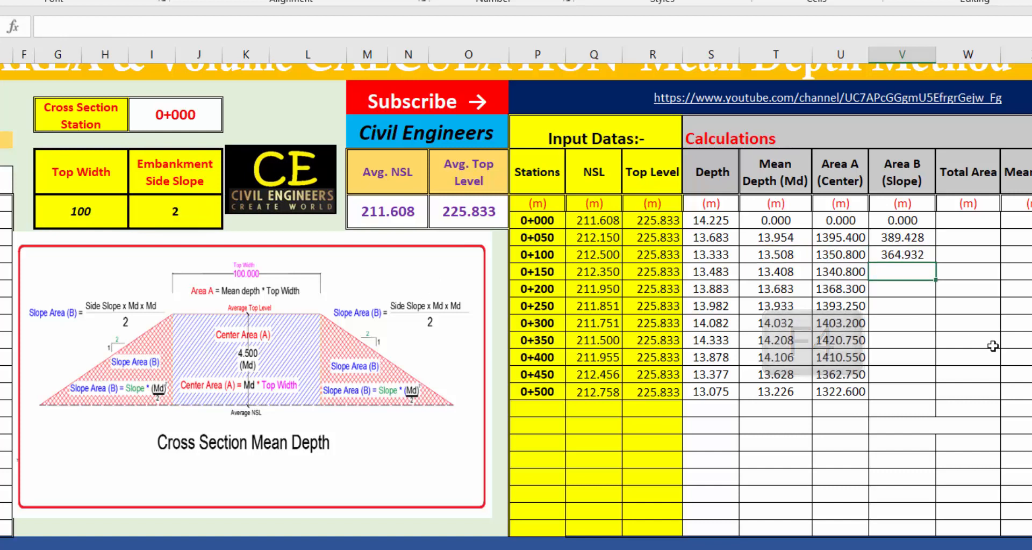
Fill the V14 Area B formula down to station 0+500 and inspect the formula in V22.
click(916, 258)
drag(936, 264, 938, 398)
click(921, 394)
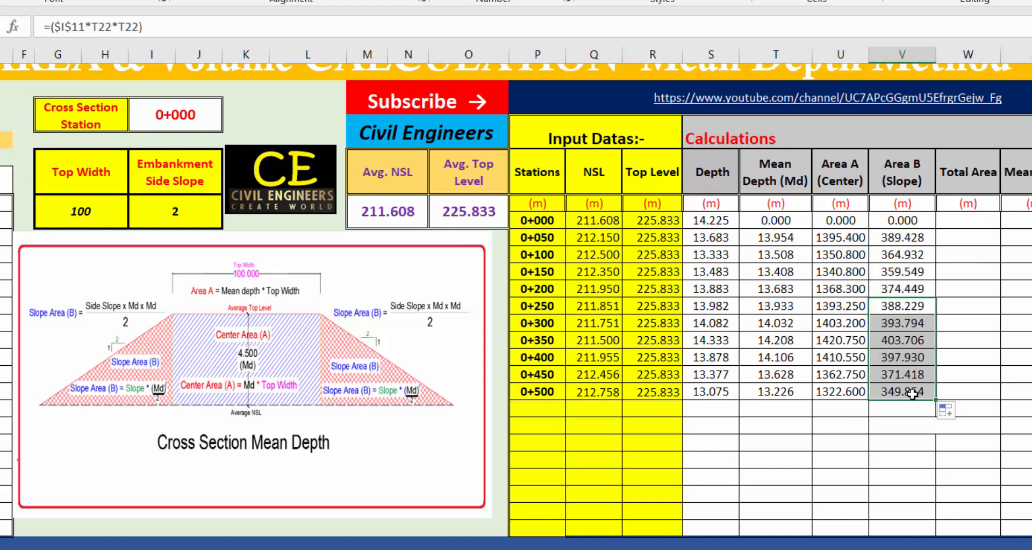
double_click(921, 394)
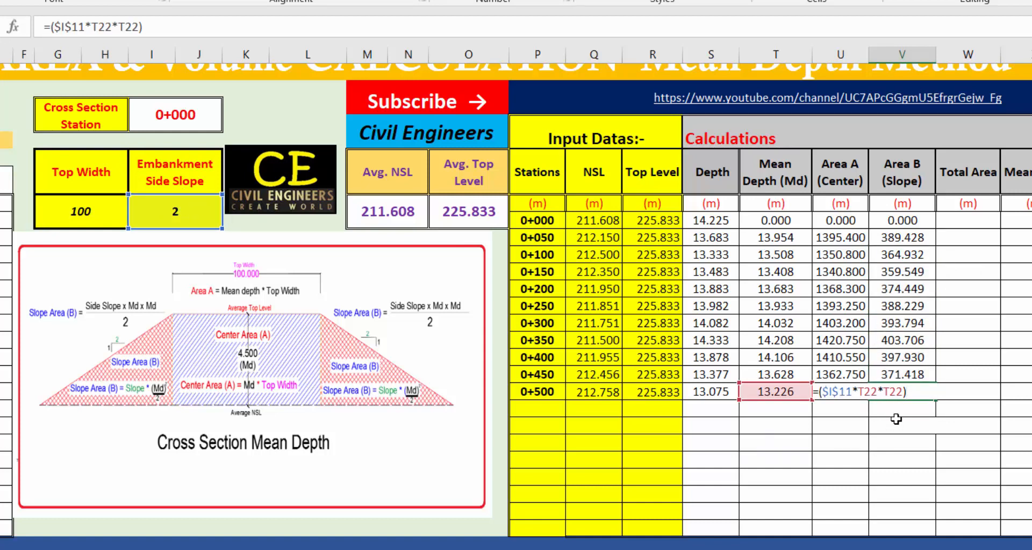
key(Return)
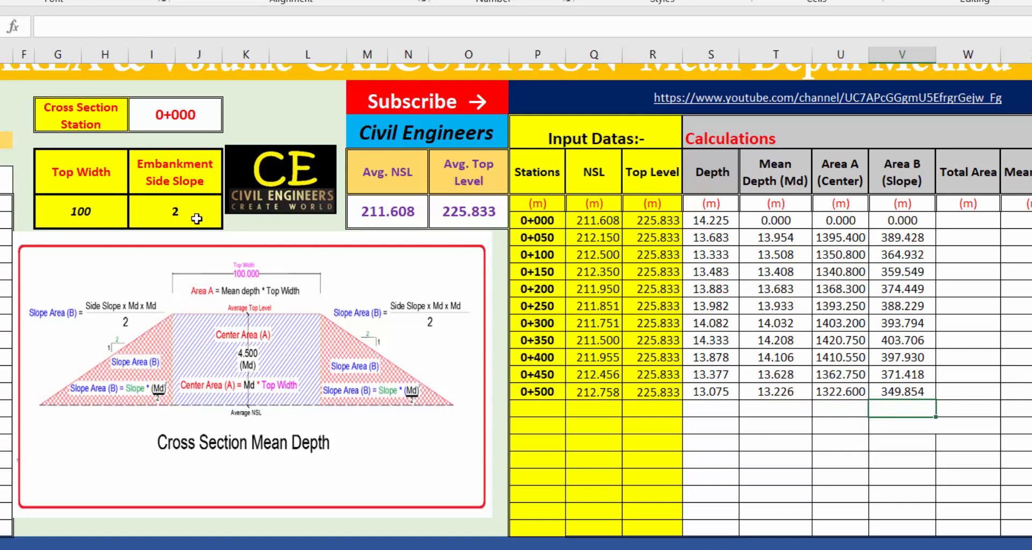
Test the Area B column with embankment side slopes of 1, 3 and 4, and restore the slope to 2.
click(197, 218)
text(1)
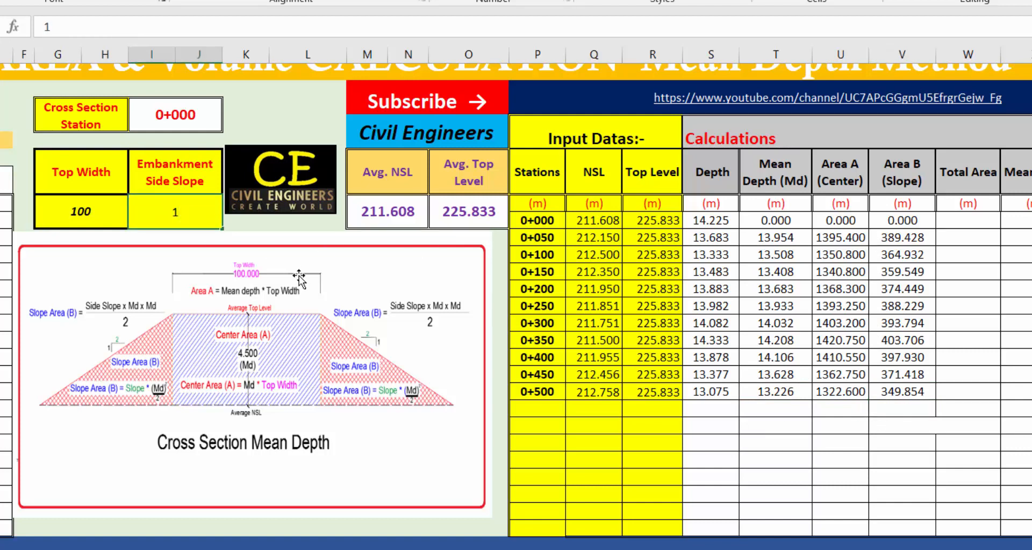
key(Return)
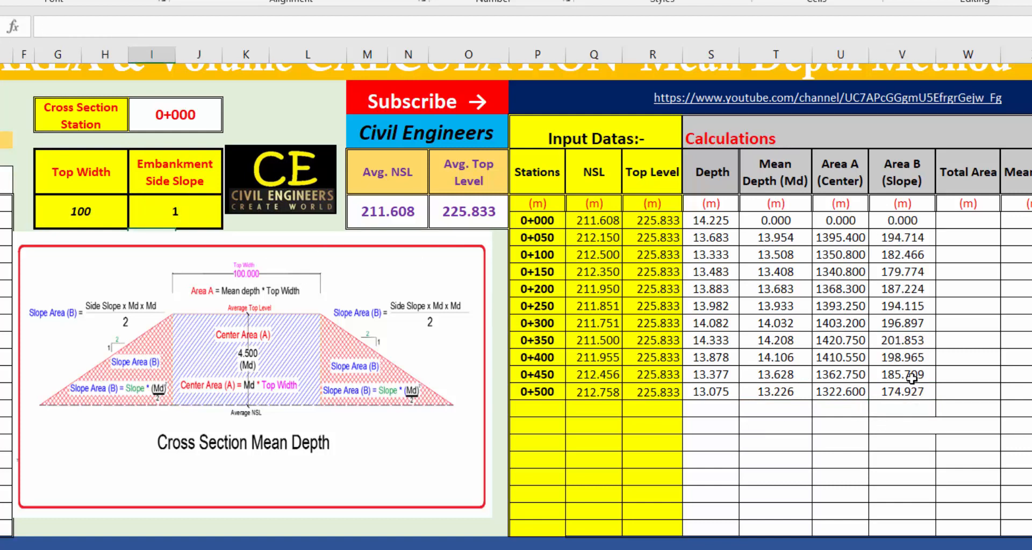
click(196, 222)
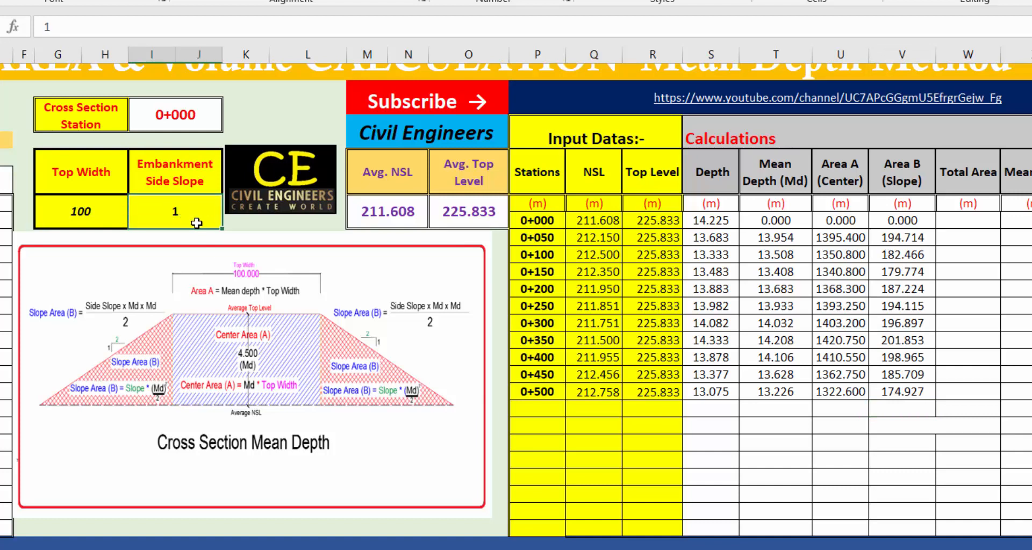
key(Return)
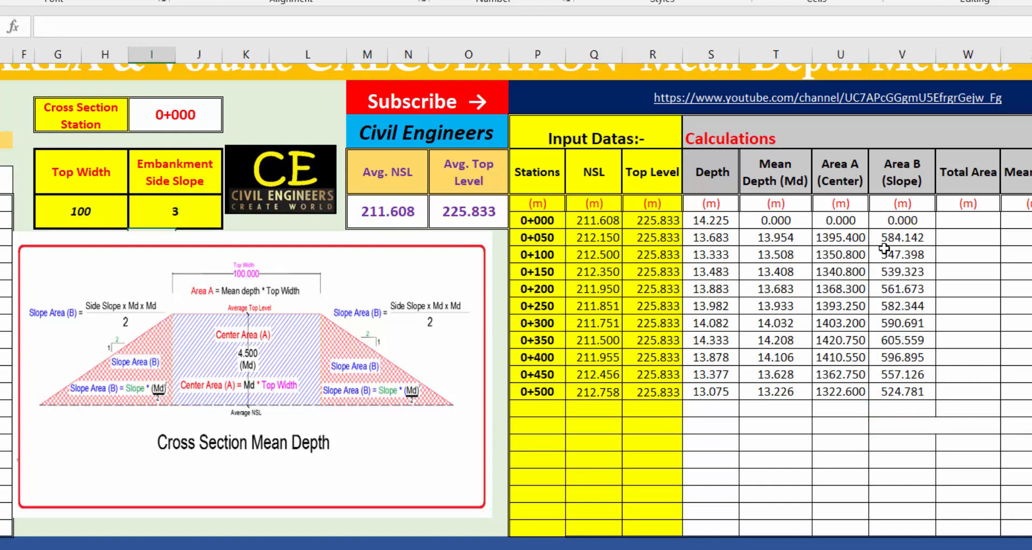
click(184, 213)
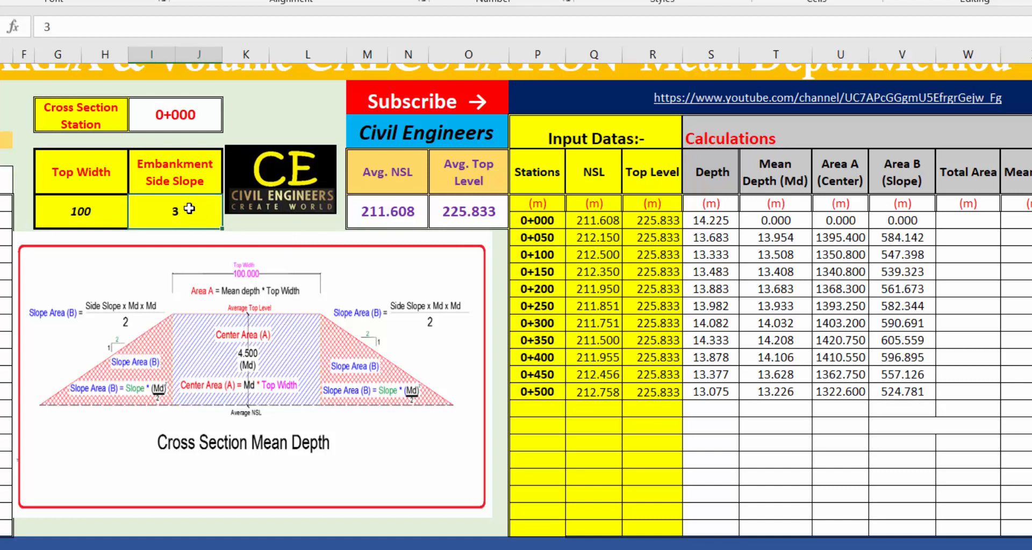
text(4)
key(Return)
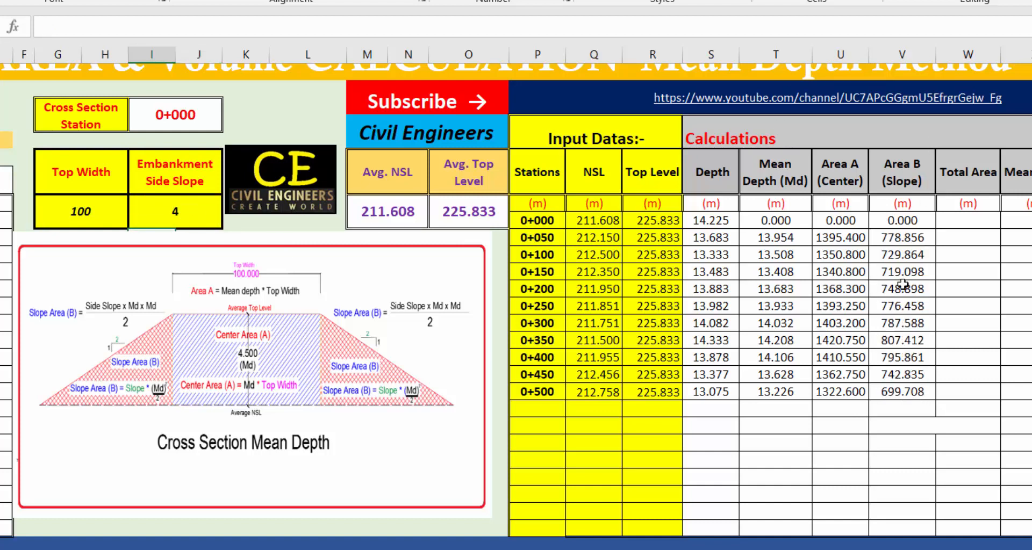
click(191, 210)
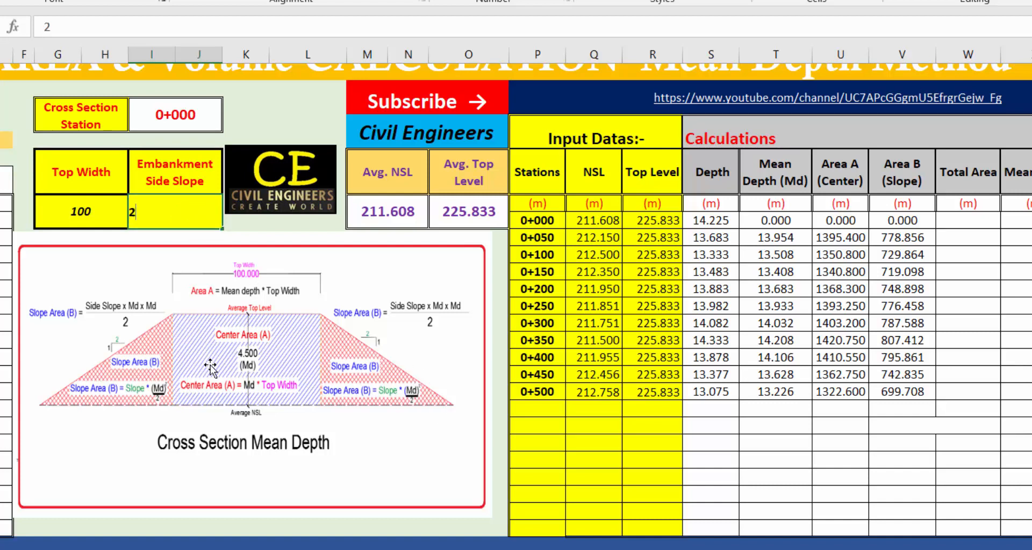
key(Return)
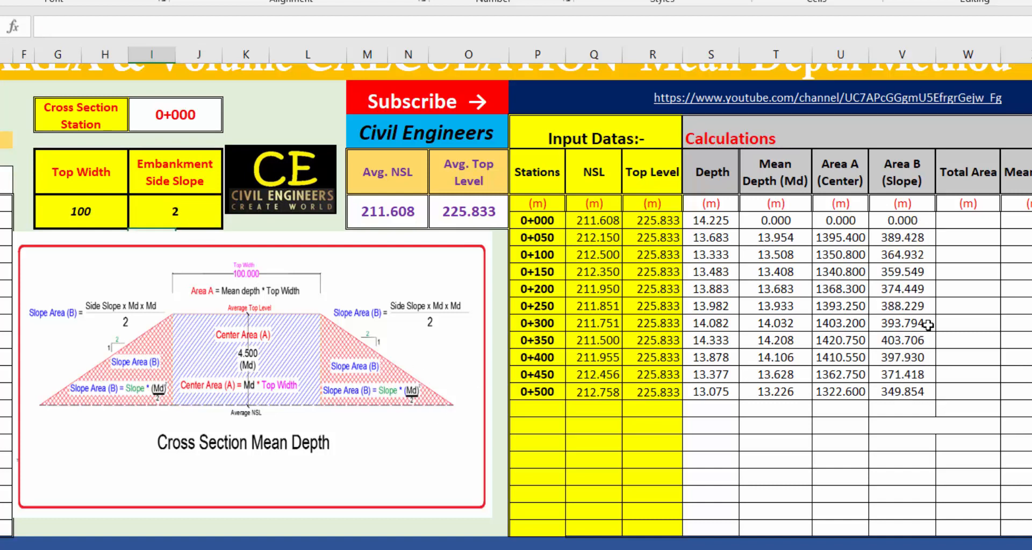
Set the station 0+000 Total Area in W12 to 0.
click(971, 182)
click(964, 241)
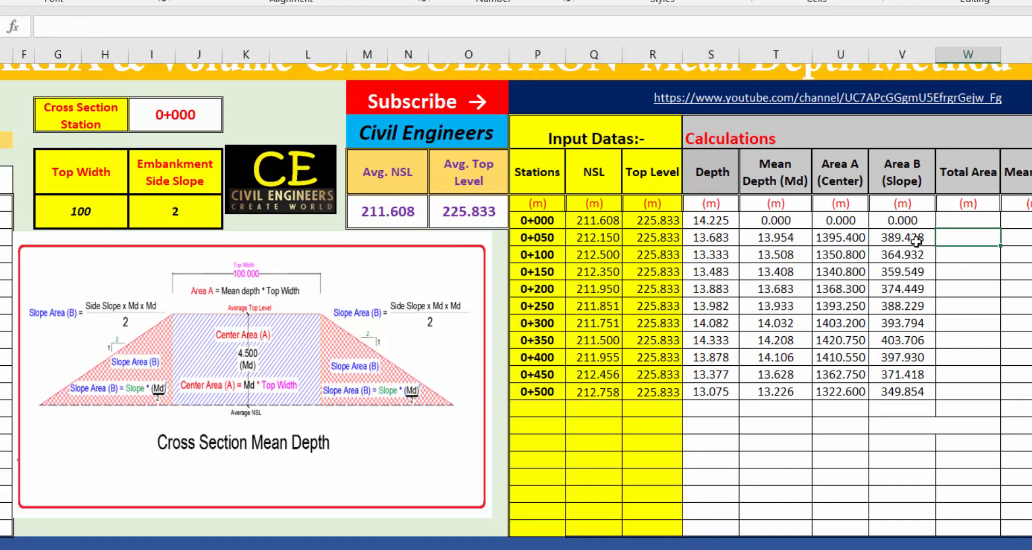
click(881, 243)
click(833, 240)
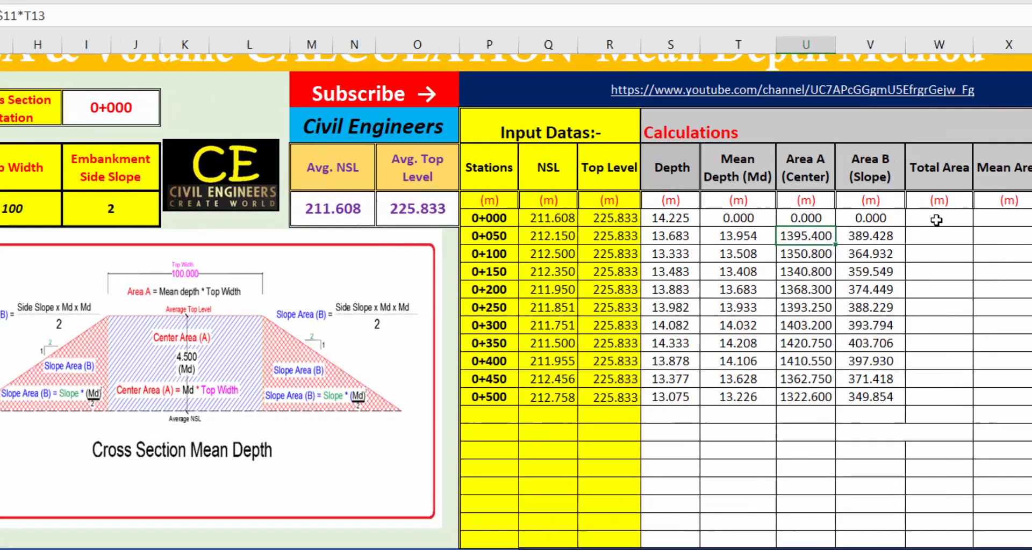
click(970, 220)
text(0)
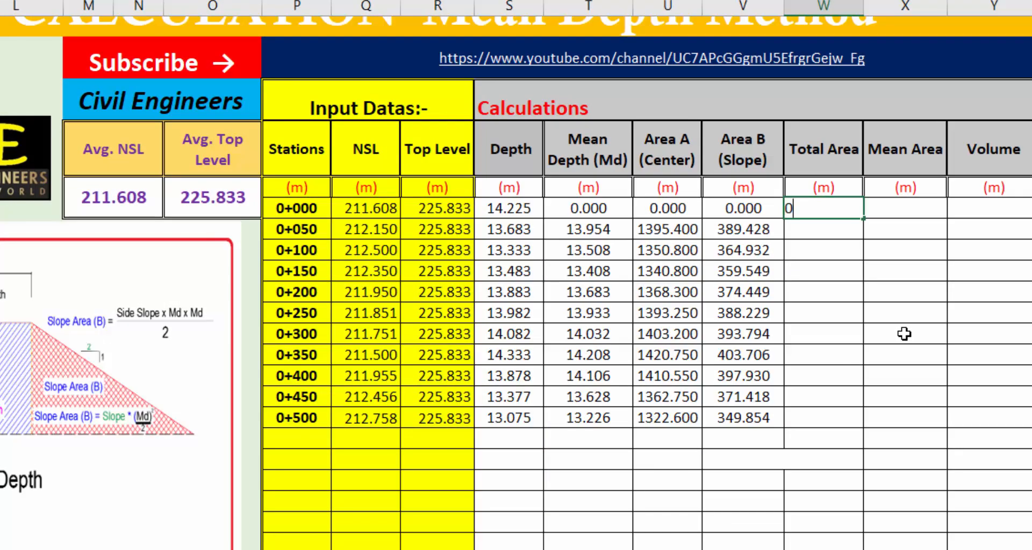
key(Return)
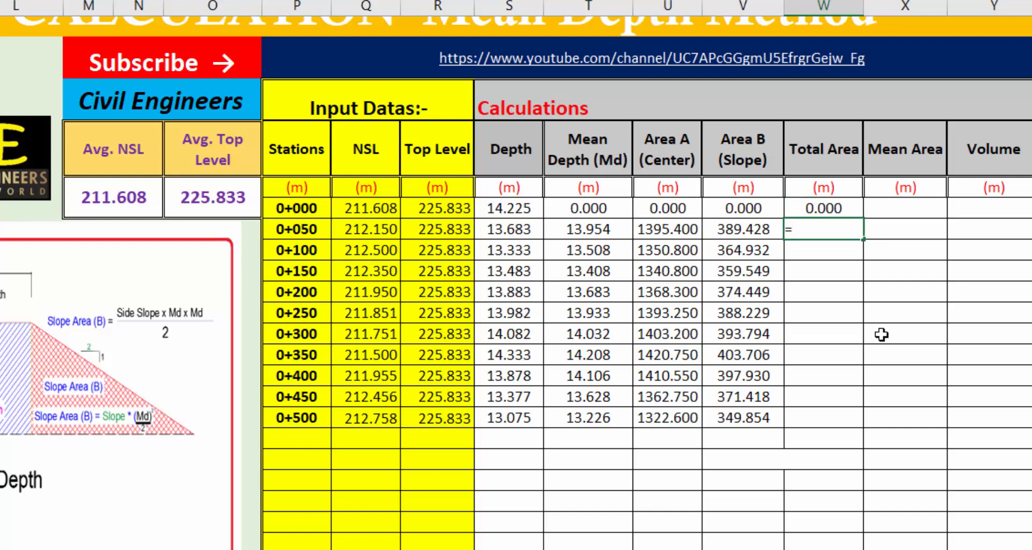
Calculate the station 0+050 Total Area in W13 by adding the slope and center areas with =V13+U13.
click(742, 229)
text(+)
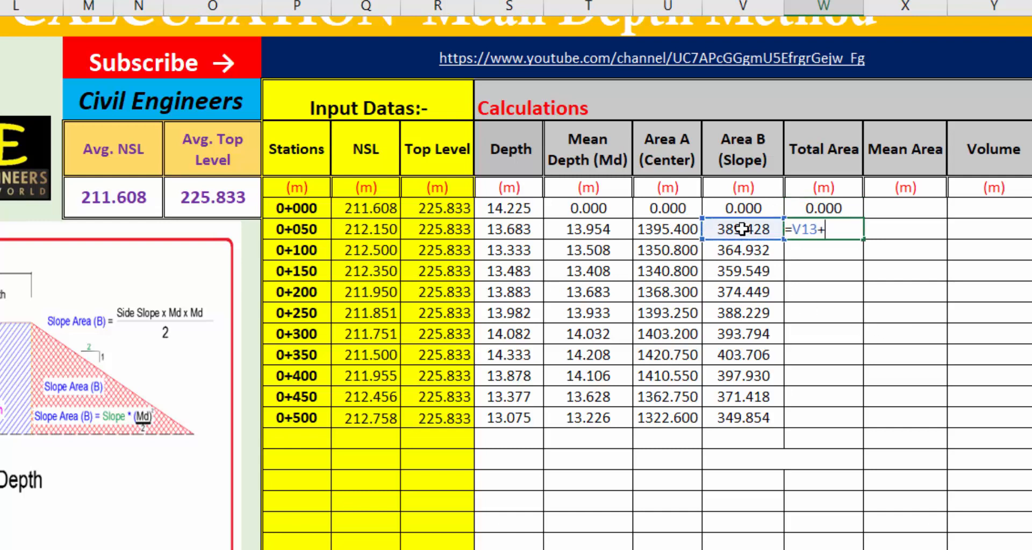
click(660, 228)
key(Return)
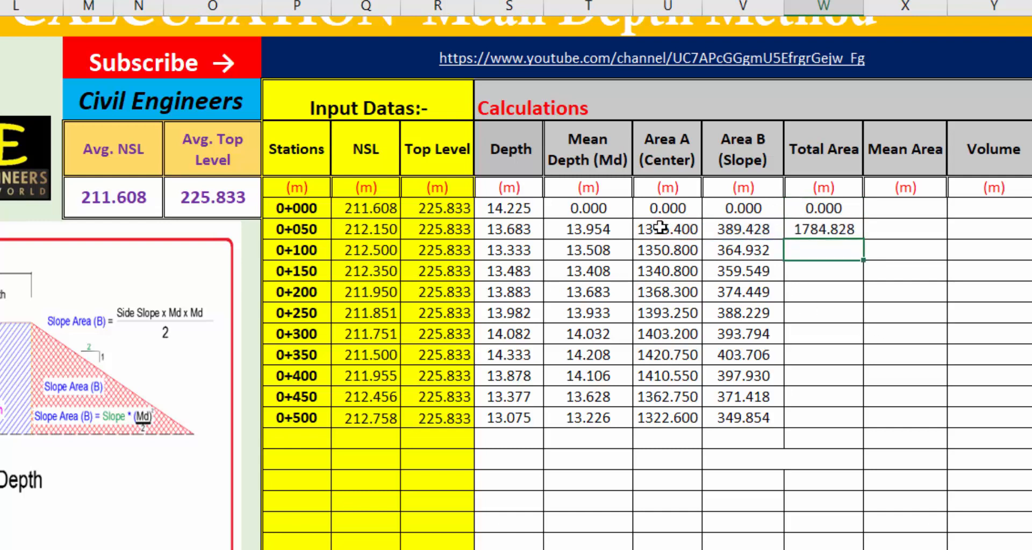
Fill the W13 Total Area formula down to station 0+500 and inspect the station 0+300 formula without changing it.
click(833, 230)
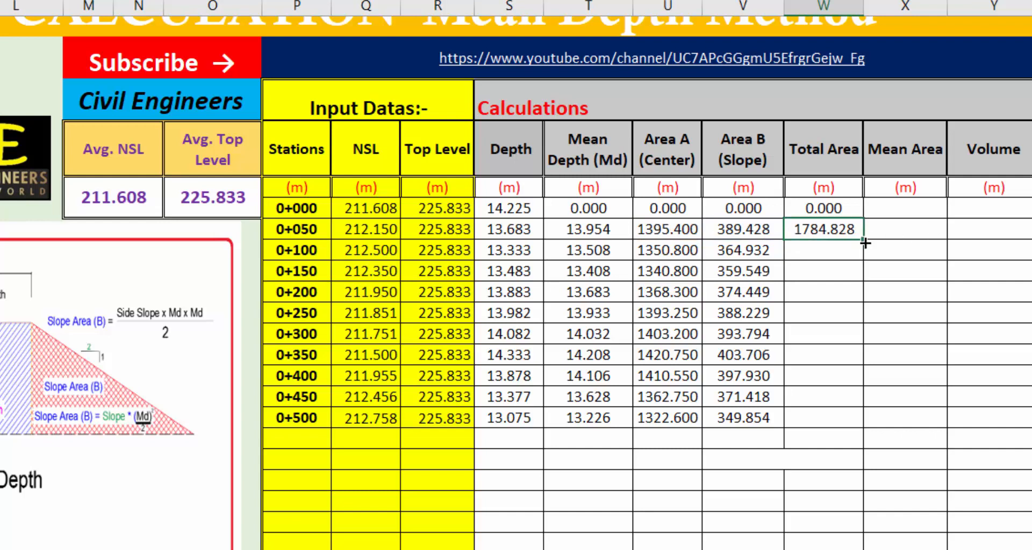
drag(864, 243, 859, 425)
click(836, 401)
click(760, 271)
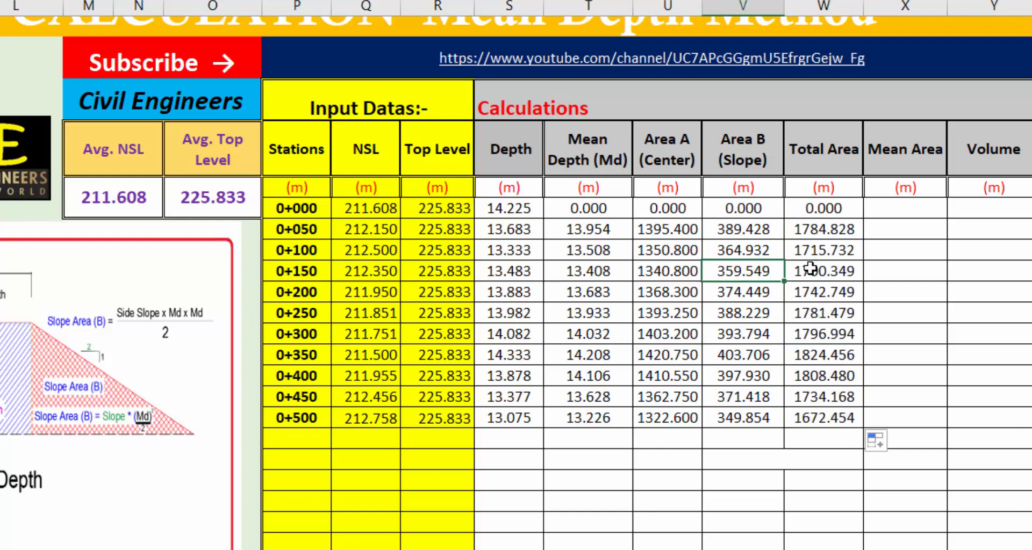
click(810, 269)
click(750, 293)
click(815, 317)
click(821, 338)
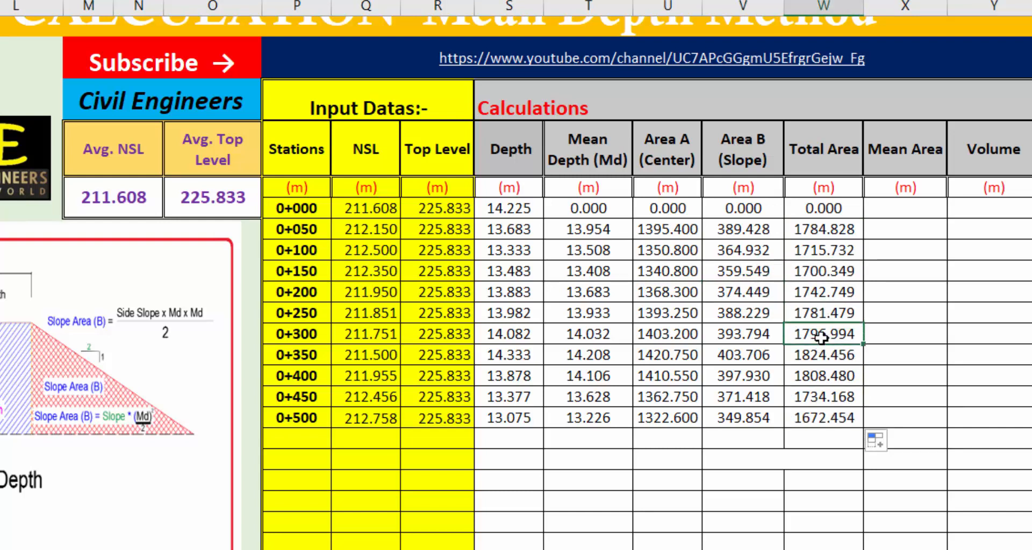
double_click(821, 338)
key(Escape)
Color the Total Area values for stations 0+000 to 0+500 red.
drag(828, 208, 827, 329)
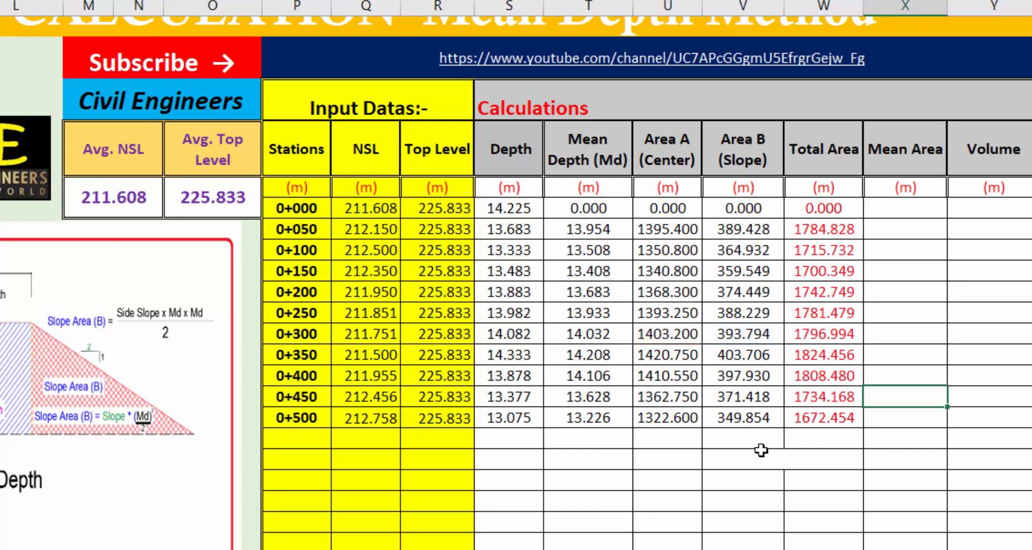
click(761, 453)
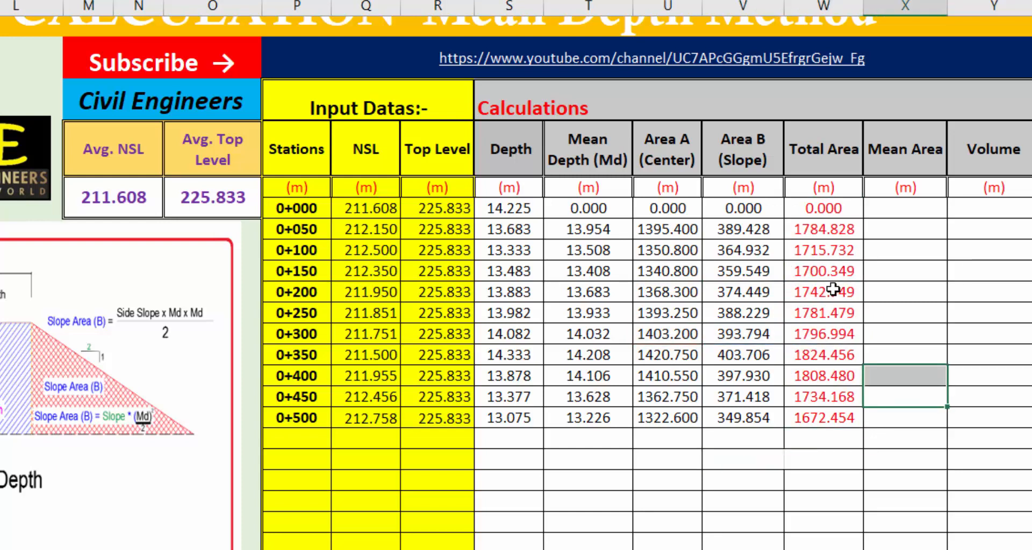
click(898, 211)
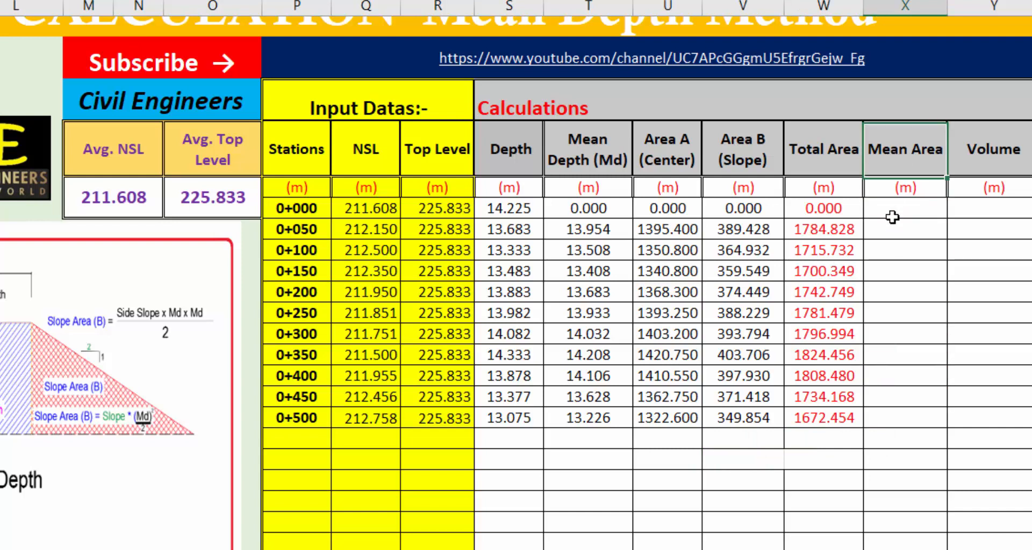
Examine the first Total Area cells and the T13 mean depth averaging formula as a pattern for the mean area.
click(835, 230)
click(840, 253)
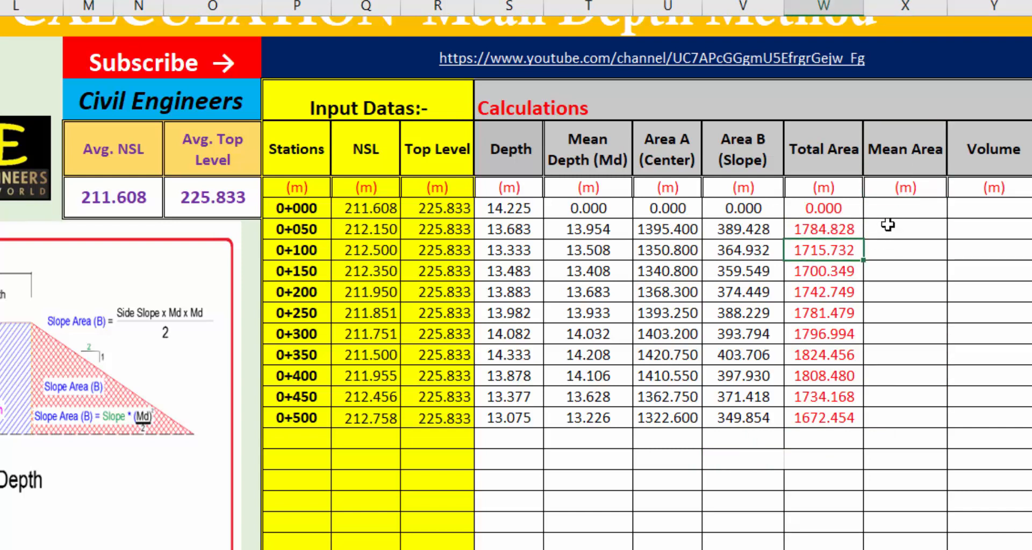
click(840, 216)
click(834, 234)
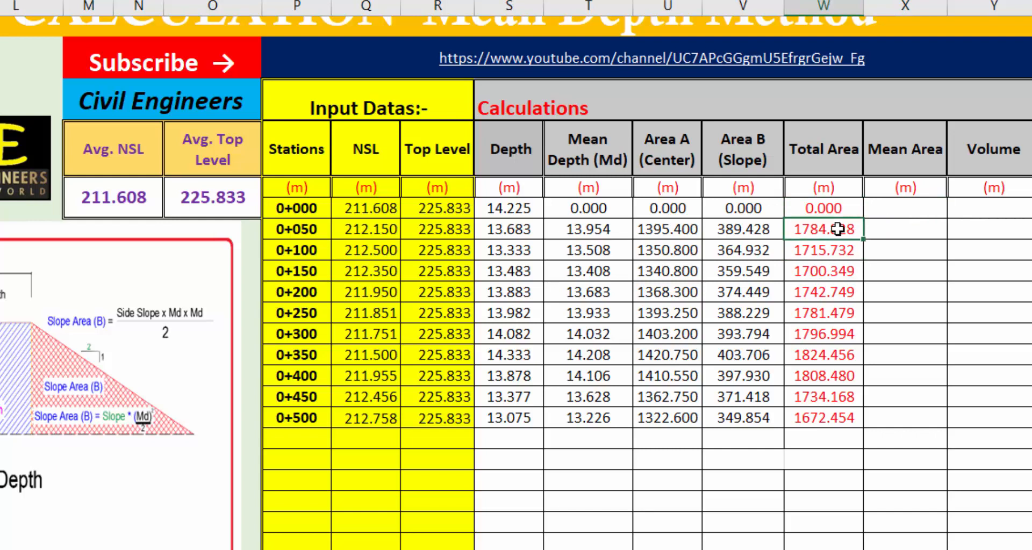
double_click(578, 232)
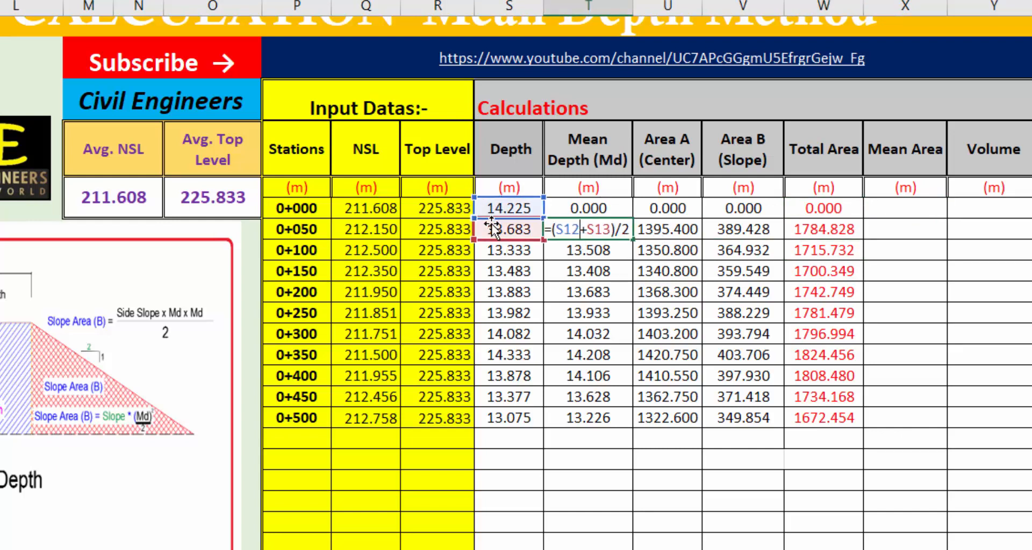
click(909, 230)
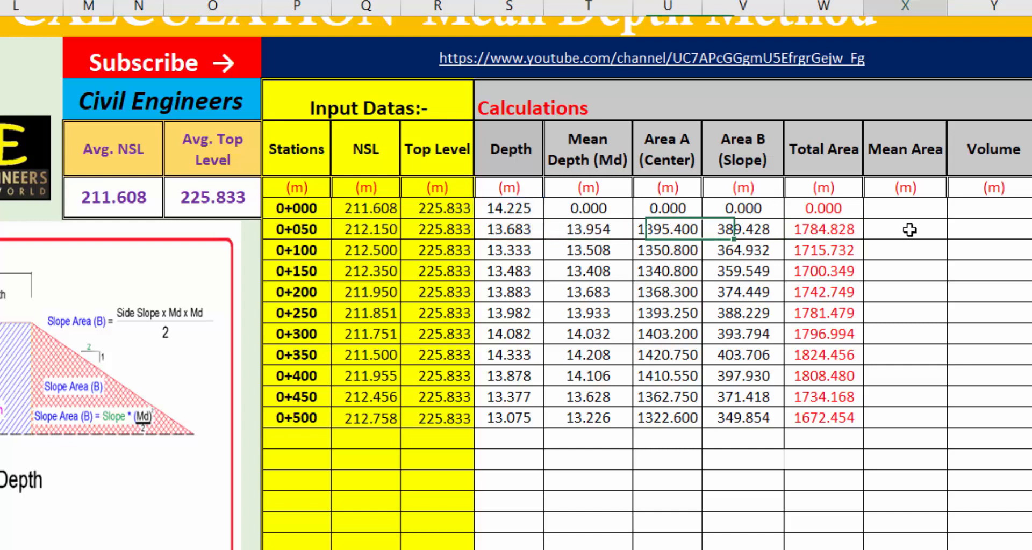
click(838, 233)
click(838, 253)
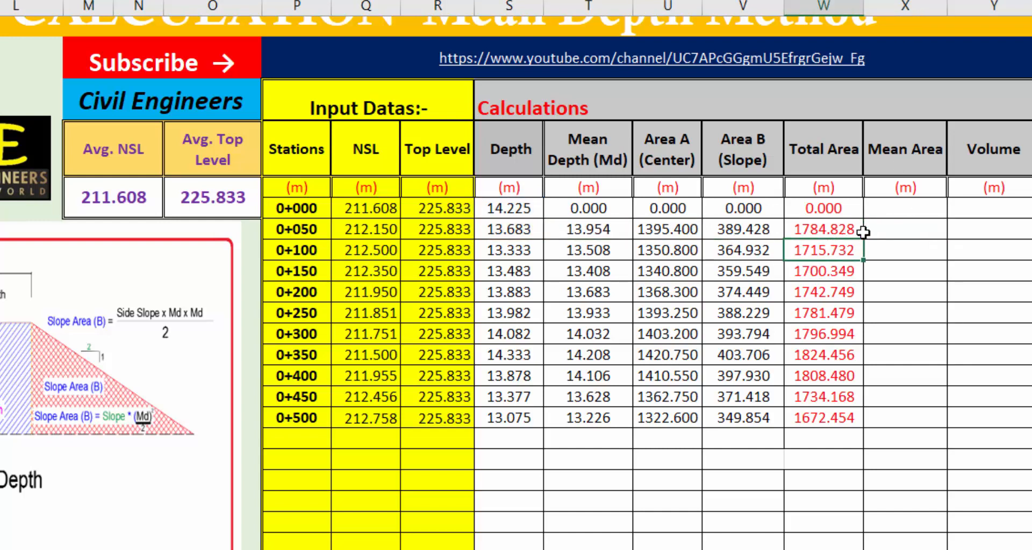
Set the station 0+000 Mean Area in X12 to 0.
click(908, 206)
text(0)
key(Return)
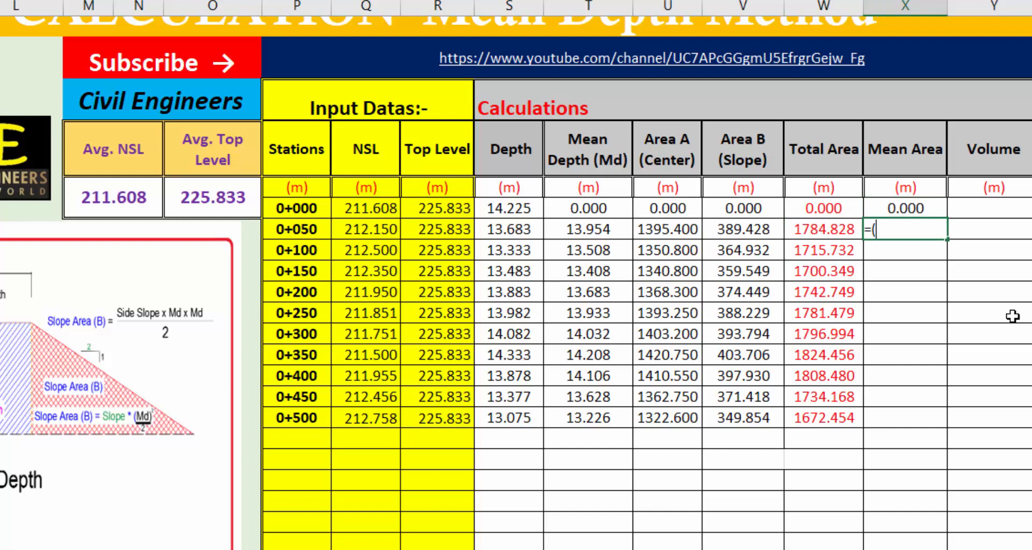
Enter the station 0+050 Mean Area formula =(W12+W13)/2 in X13.
text(=()
click(809, 215)
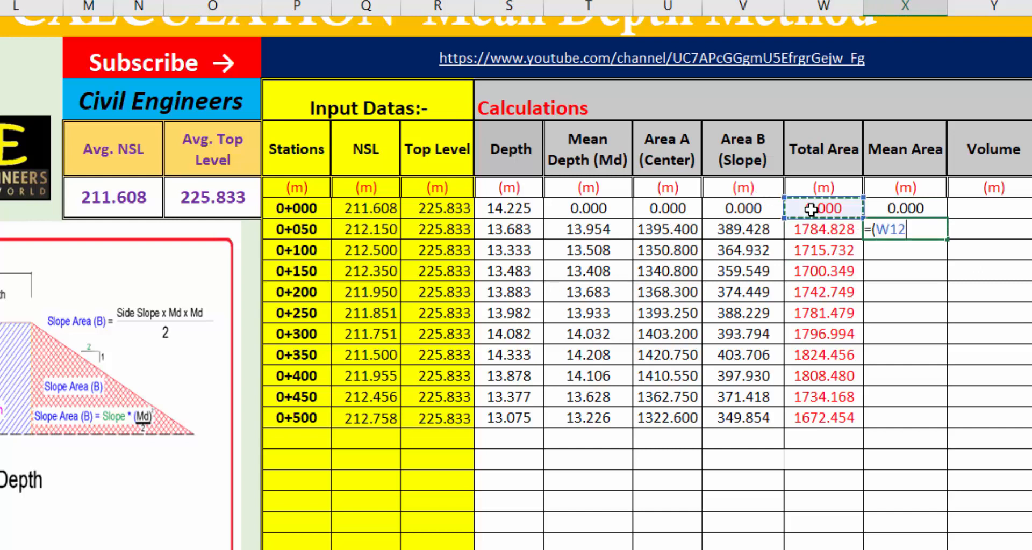
text(+)
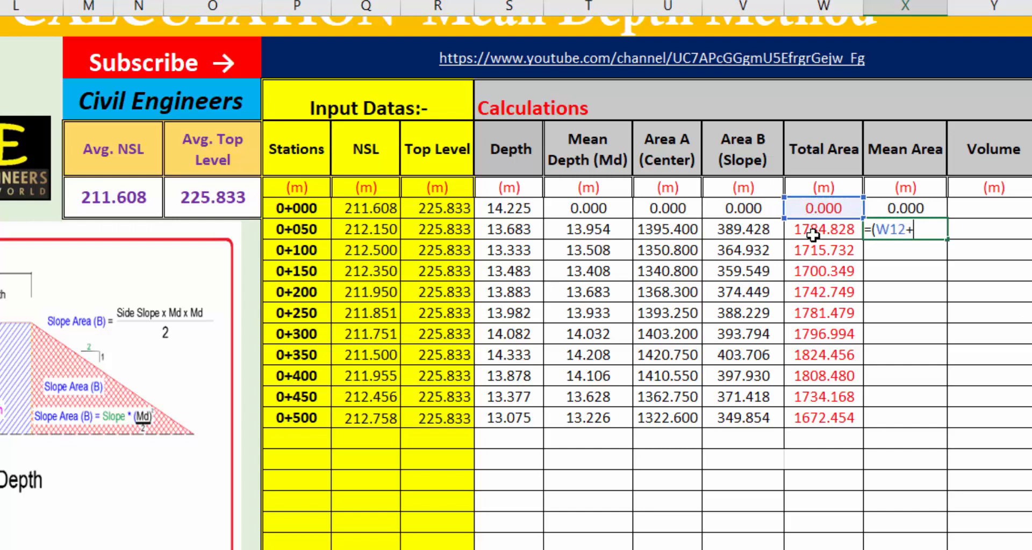
click(814, 230)
text()/2)
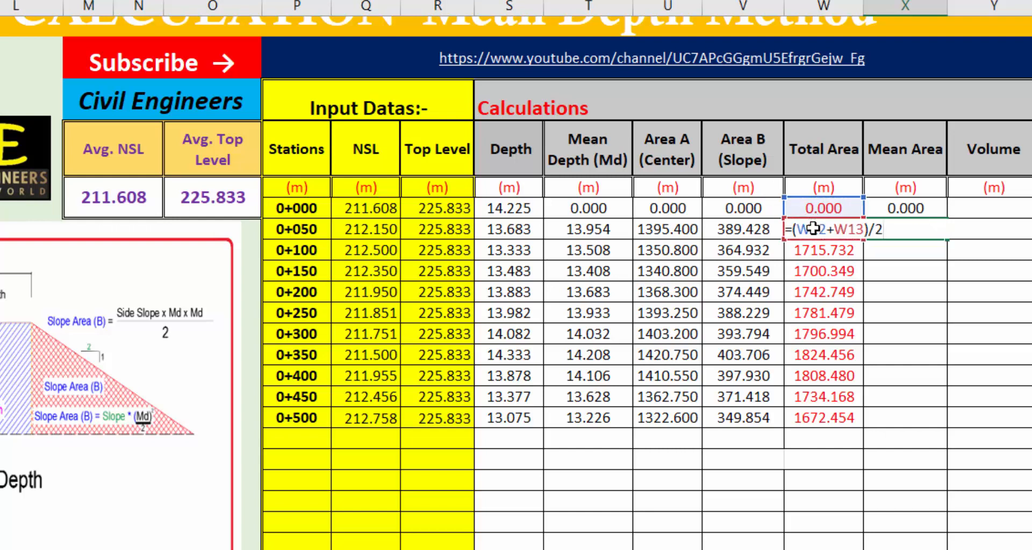
key(Return)
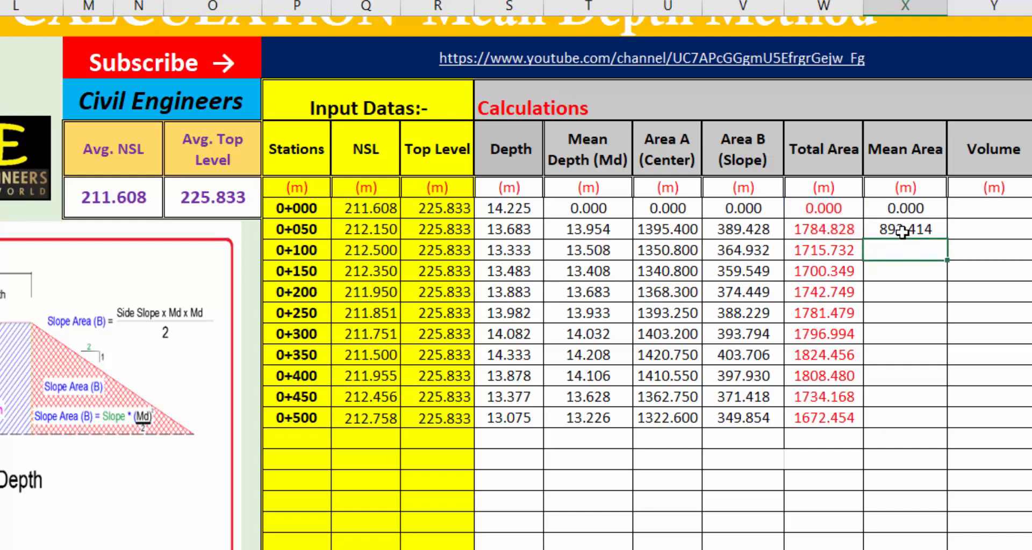
Enter the station 0+100 Mean Area formula =(W13+W14)/2 in X14.
click(919, 231)
click(906, 251)
text(=()
click(840, 234)
text(+)
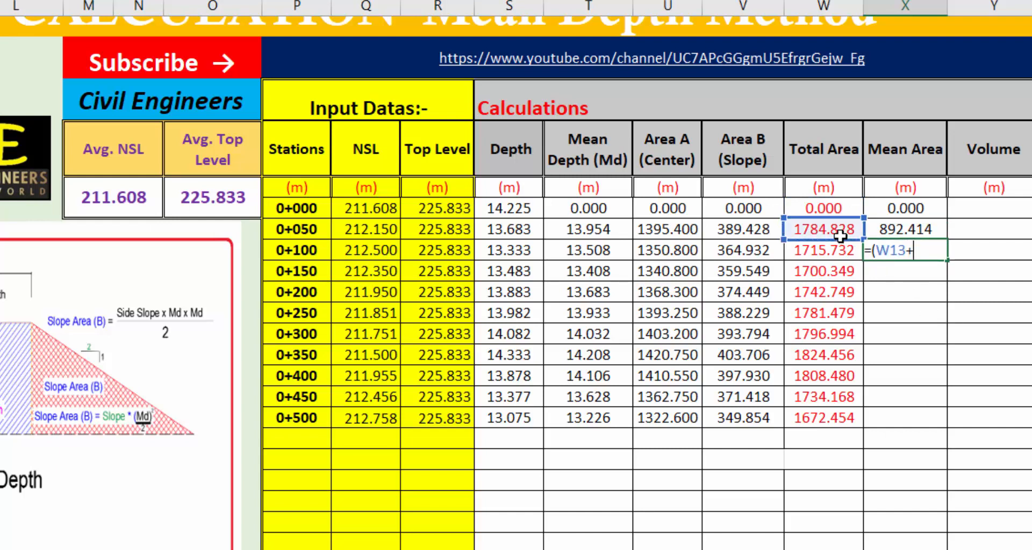
click(828, 252)
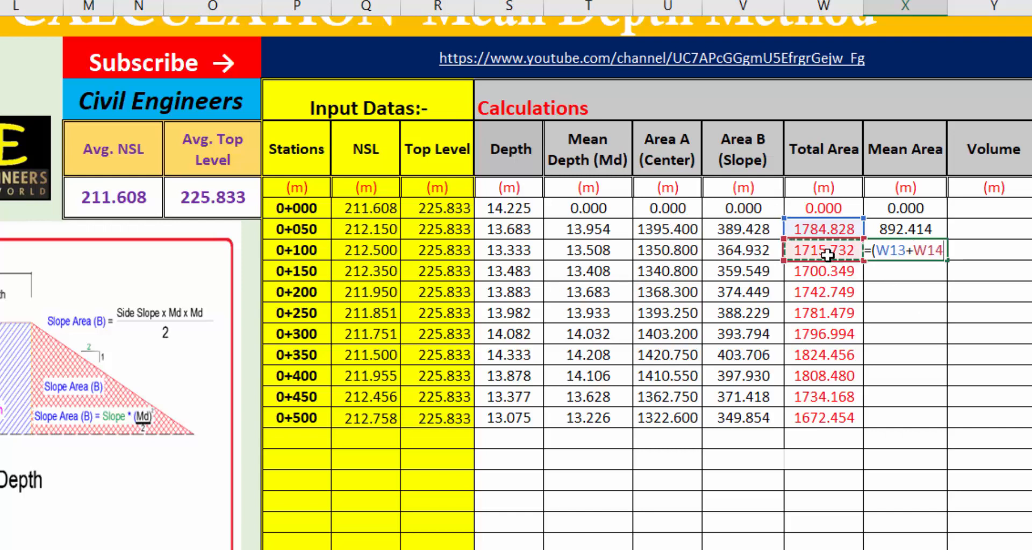
text()/2)
key(Return)
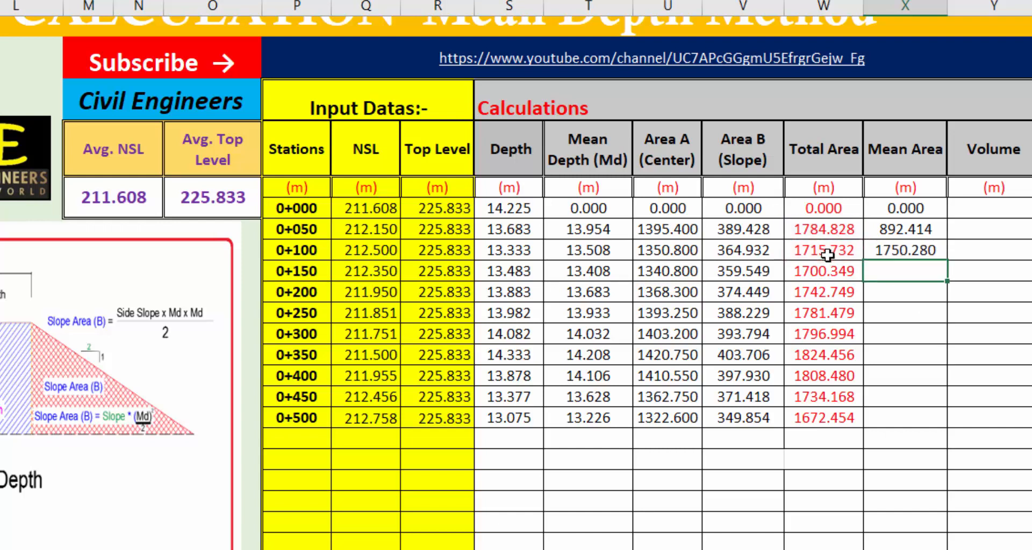
Fill the X14 Mean Area formula down to station 0+500 and check the first resulting cells.
click(911, 248)
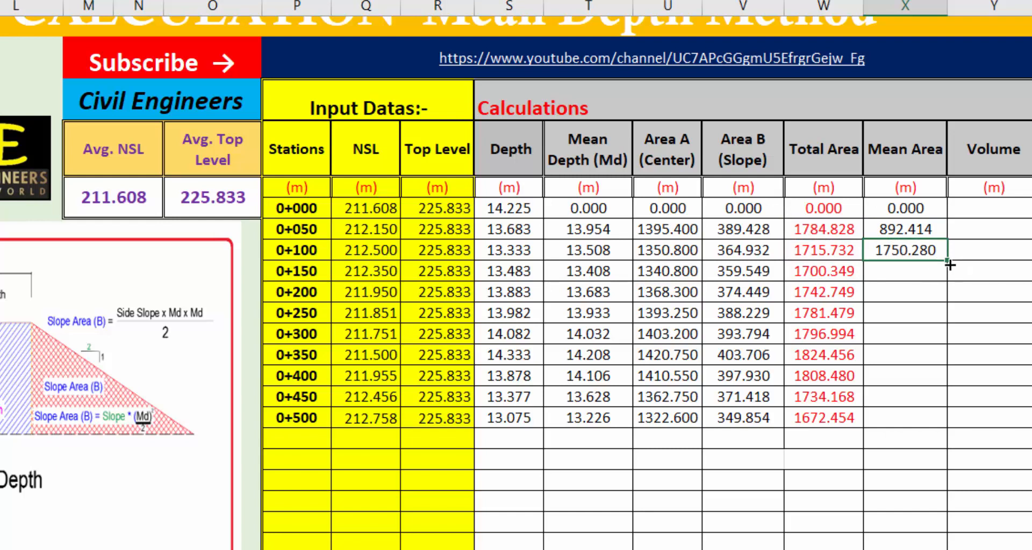
drag(949, 260, 919, 428)
click(903, 293)
click(902, 271)
click(904, 249)
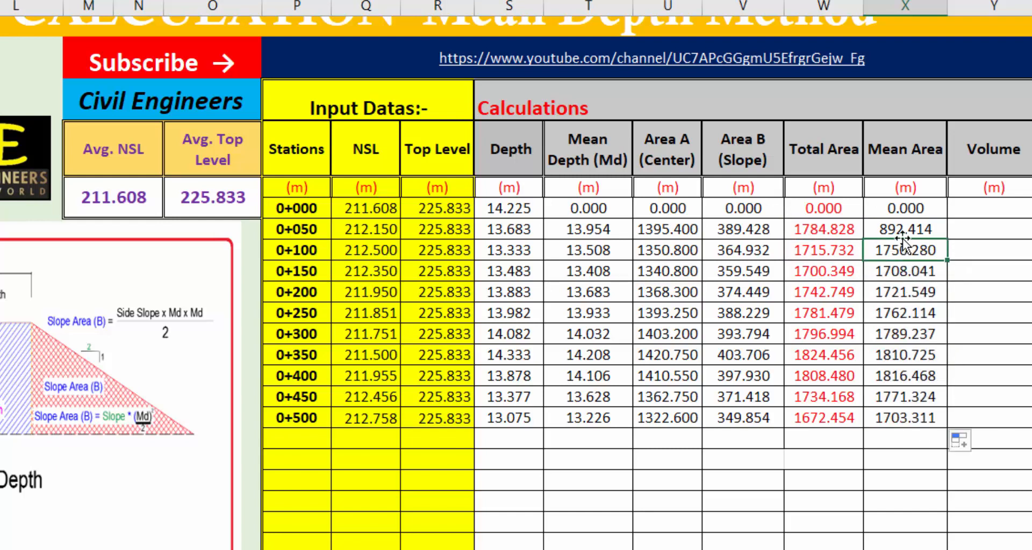
click(903, 232)
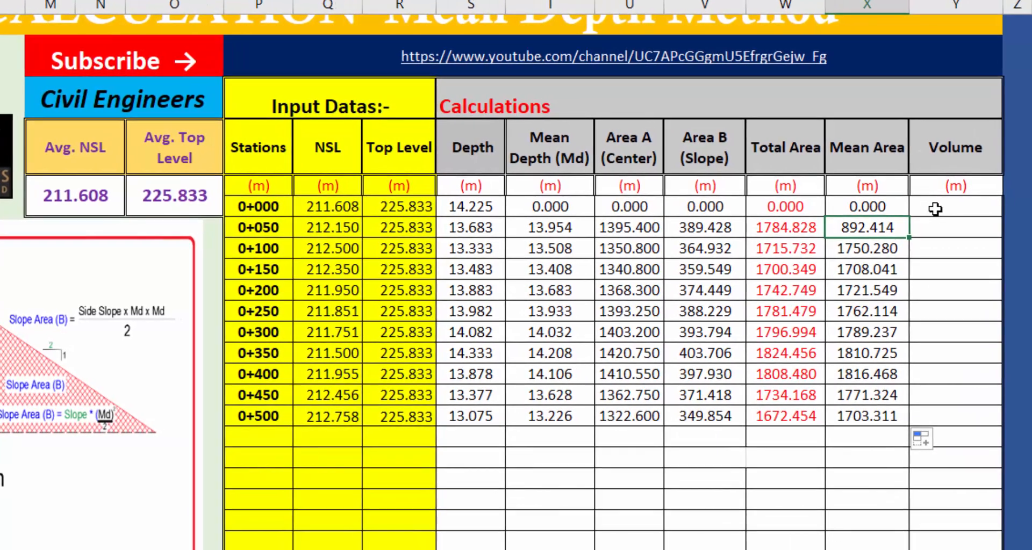
Set the station 0+000 Volume to 0 and examine the spacing between the stations.
click(991, 153)
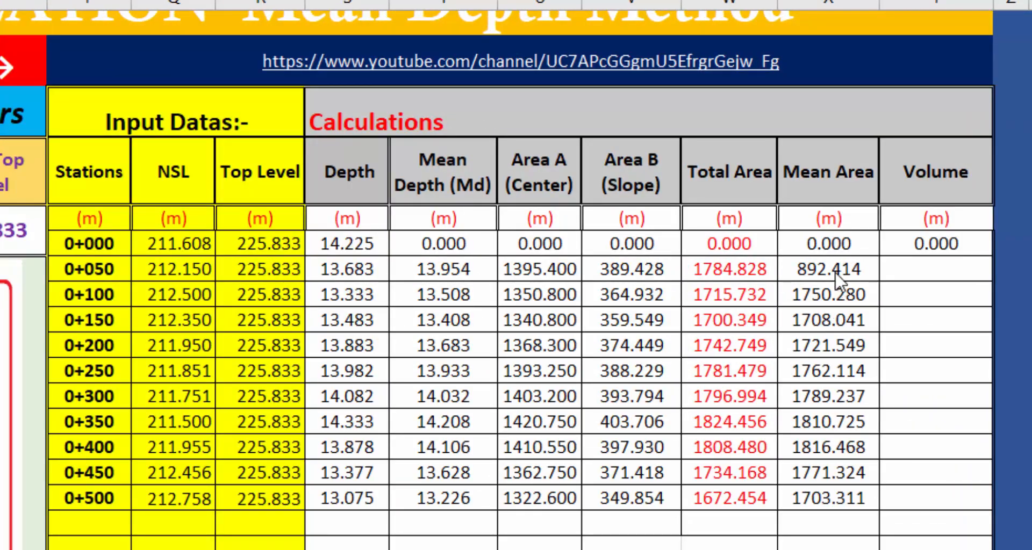
click(830, 228)
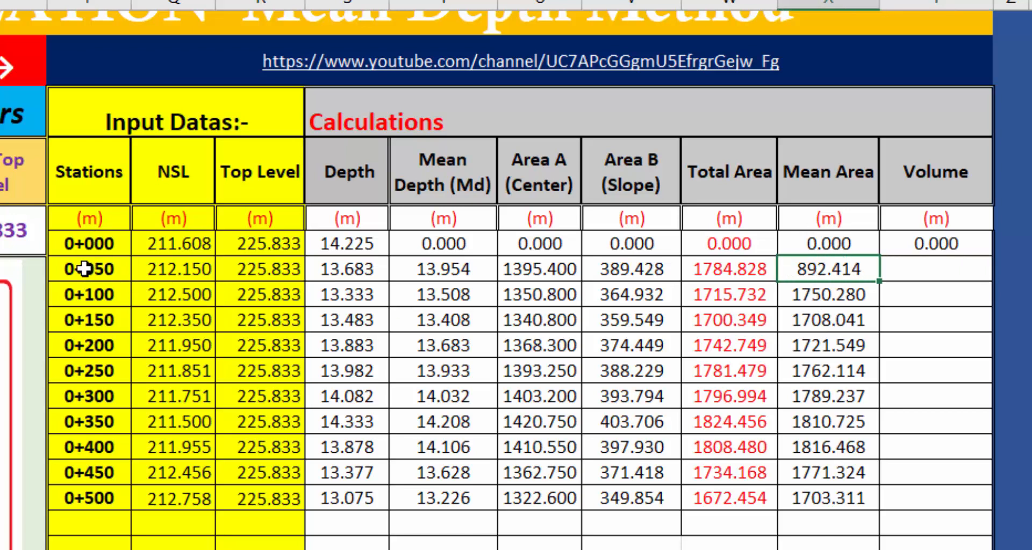
click(112, 268)
click(105, 297)
click(102, 324)
click(99, 350)
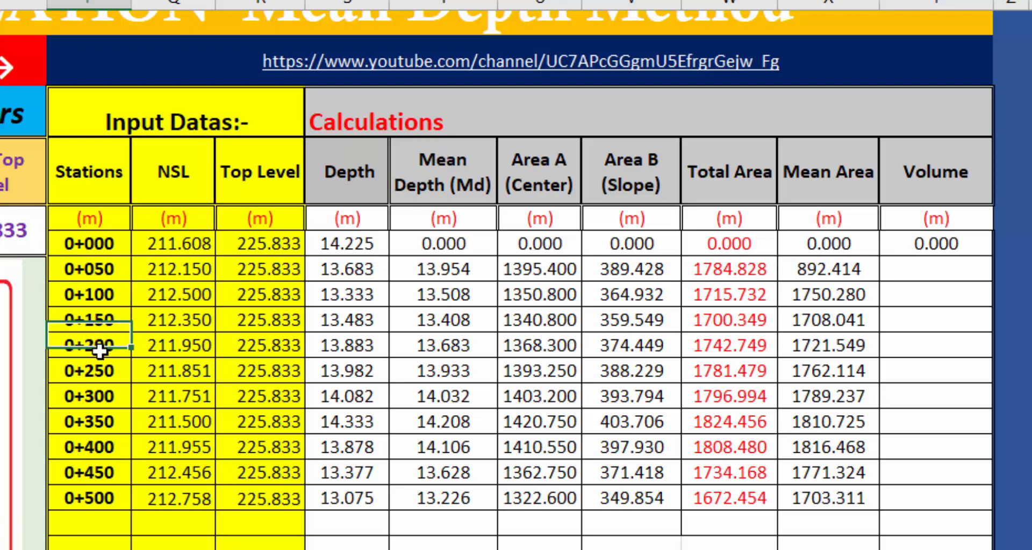
click(98, 378)
click(107, 414)
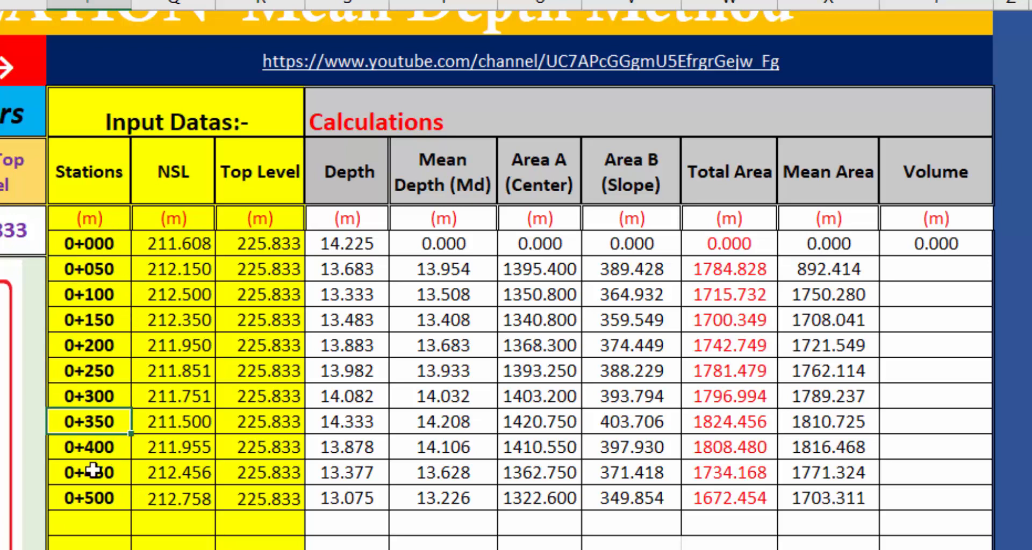
Enter the station 0+050 Volume formula =(X13*50), multiplying the Mean Area by a 50 m station spacing.
click(907, 279)
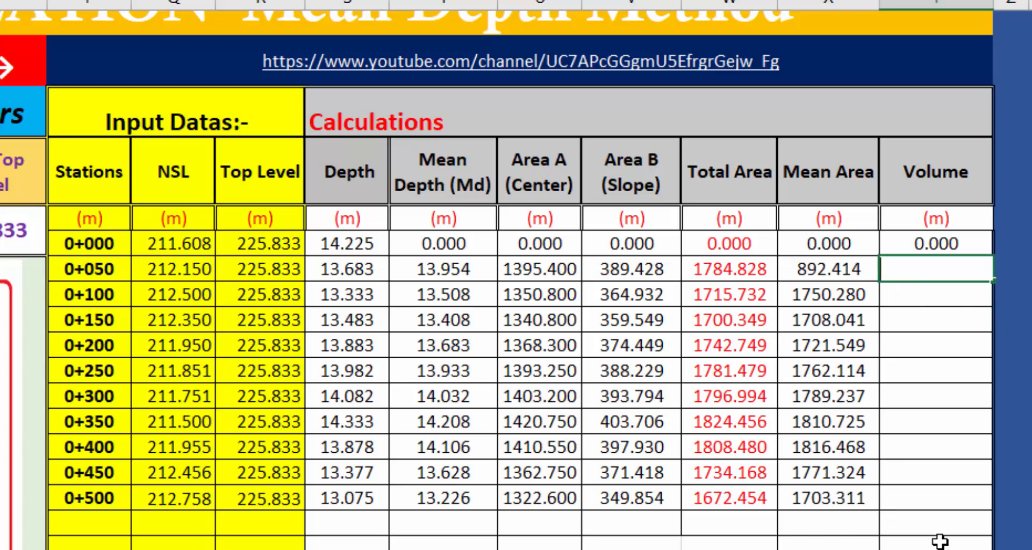
text(=()
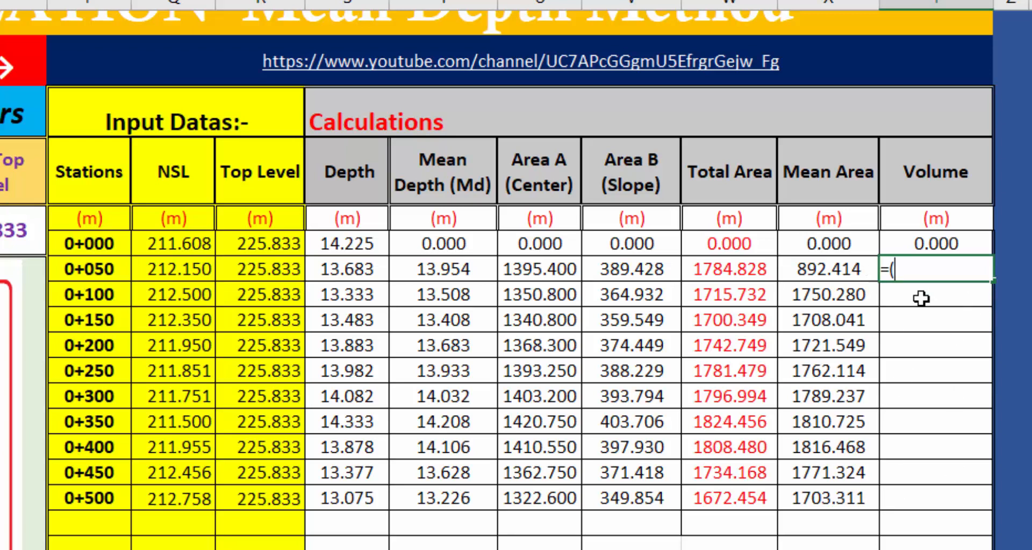
click(832, 270)
text(*)
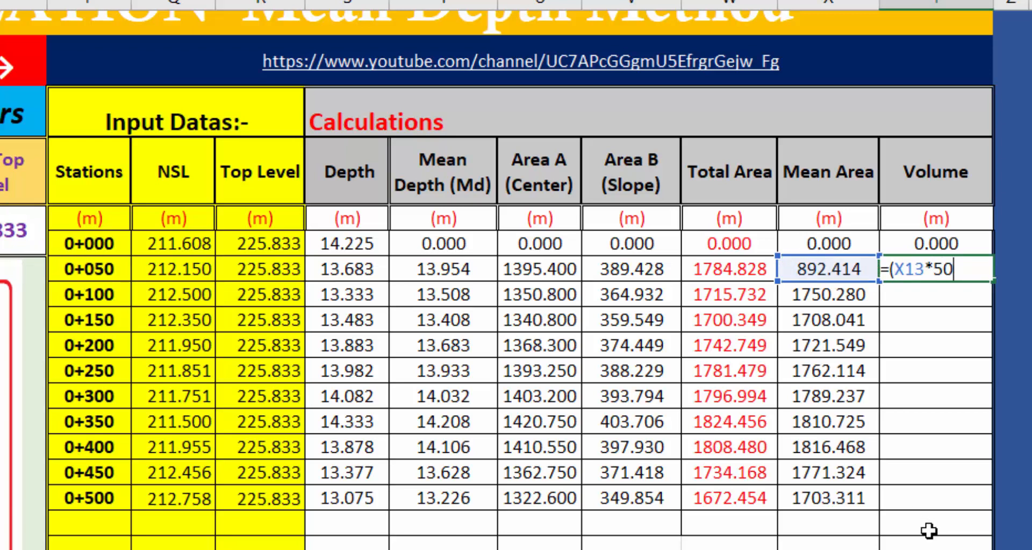
text(50))
key(Return)
Fill the station 0+050 Volume formula down to station 0+500 and go through the resulting cells.
click(929, 270)
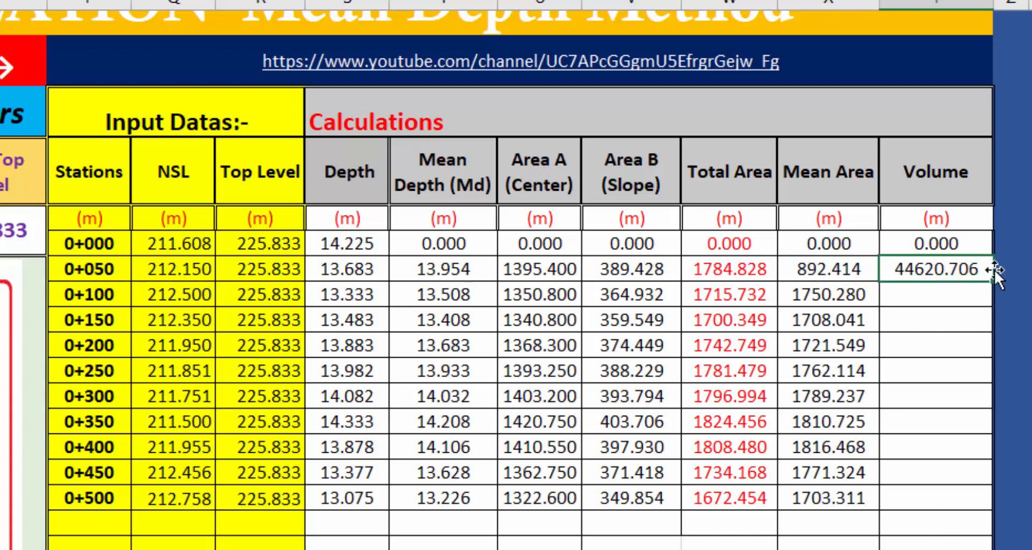
drag(993, 281, 974, 497)
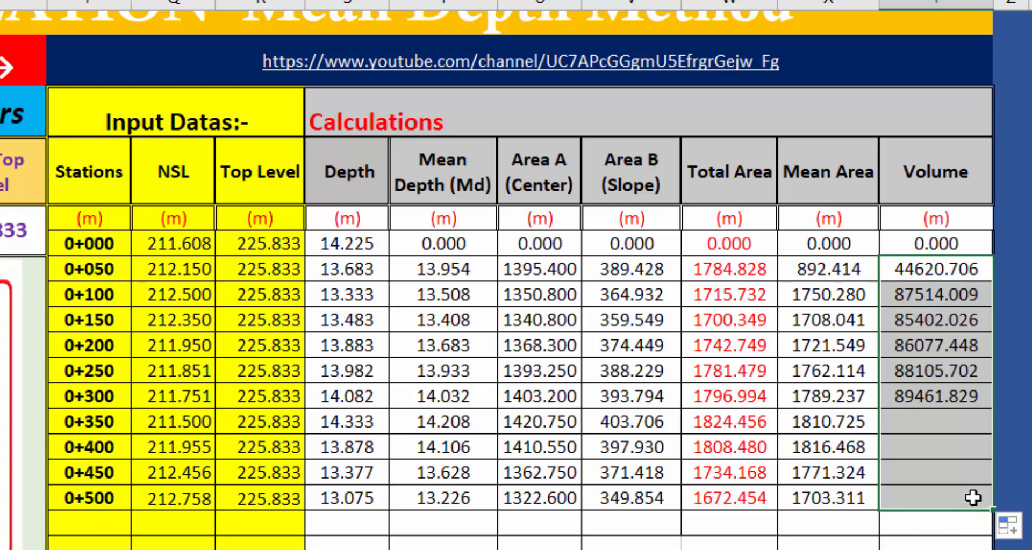
click(942, 276)
click(943, 296)
click(945, 319)
click(947, 345)
click(953, 397)
click(959, 422)
click(960, 447)
click(954, 475)
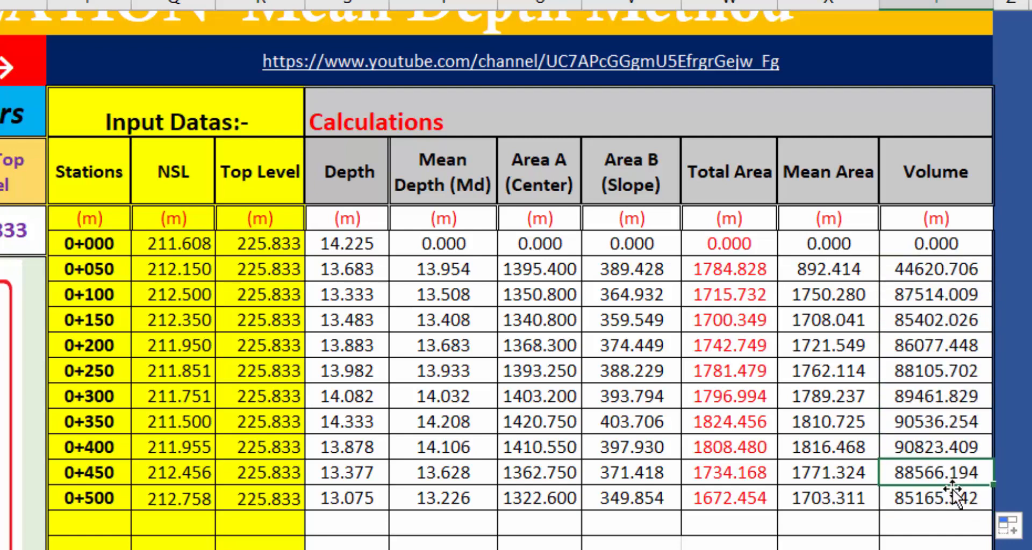
Clear the Volume cells from the unit row to station 0+500 and insert an empty column between Mean Area and Volume.
drag(941, 220, 928, 500)
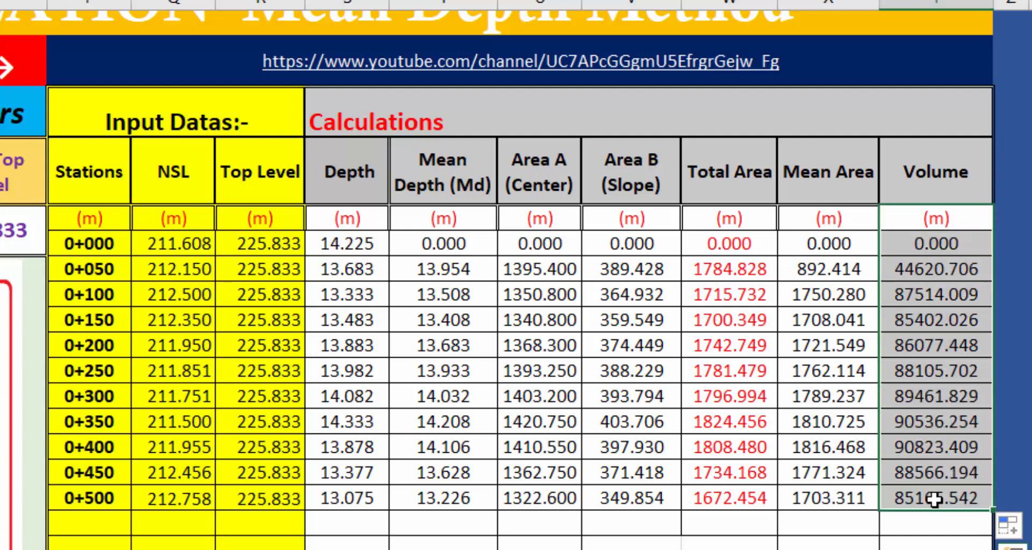
key(Delete)
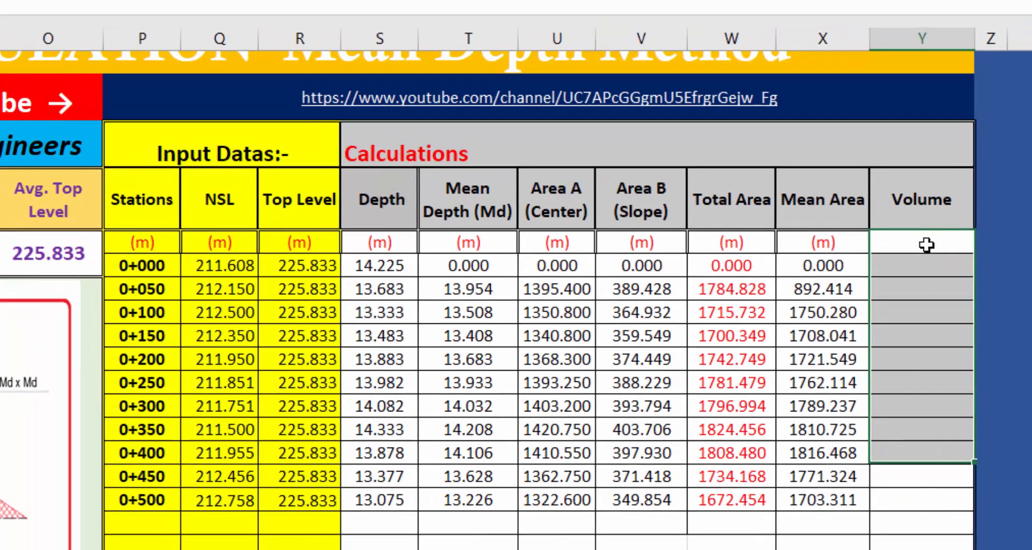
click(943, 221)
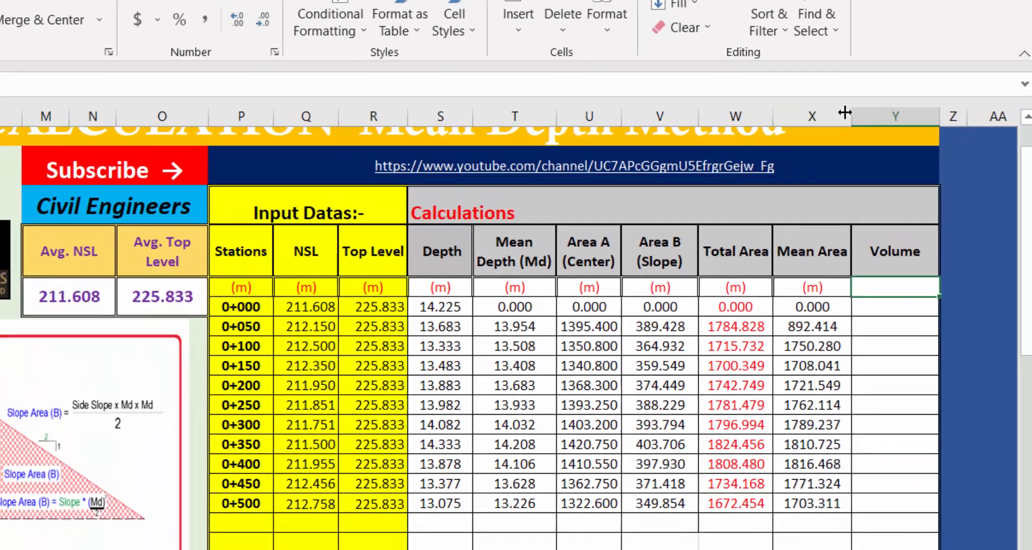
right_click(918, 5)
click(942, 280)
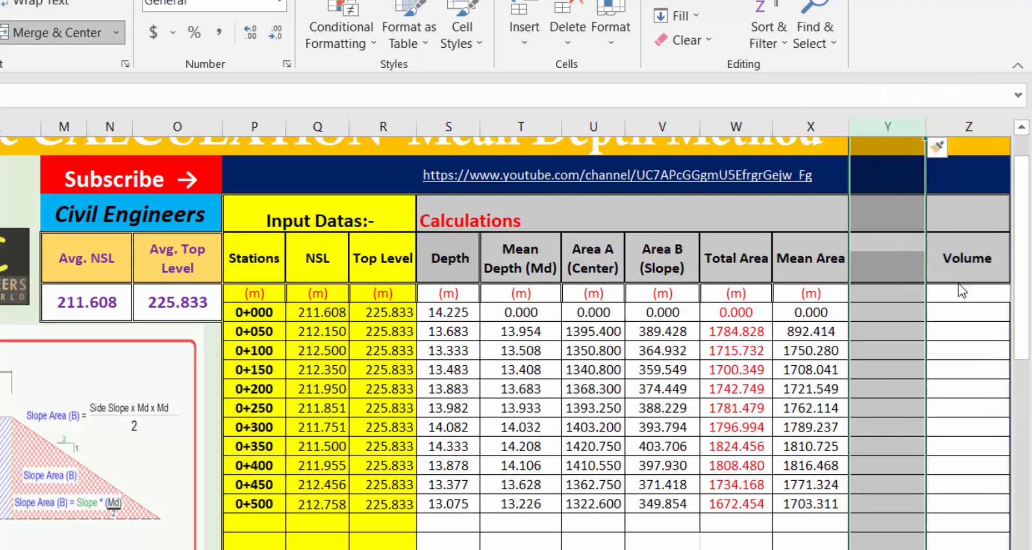
scroll(732, 260, right, 2)
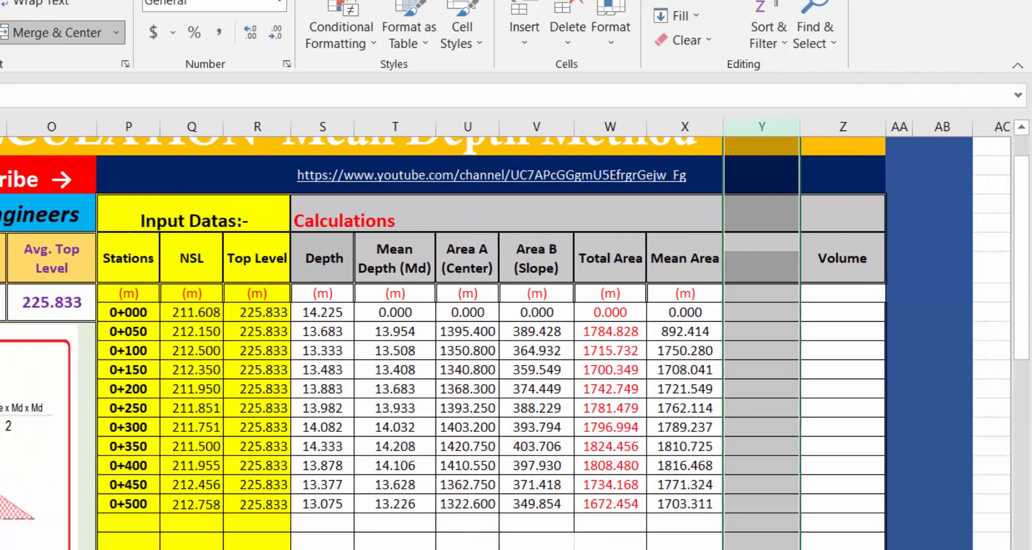
Merge and center the header cells of the new column Y and title it Distance.
click(774, 245)
drag(767, 250, 770, 275)
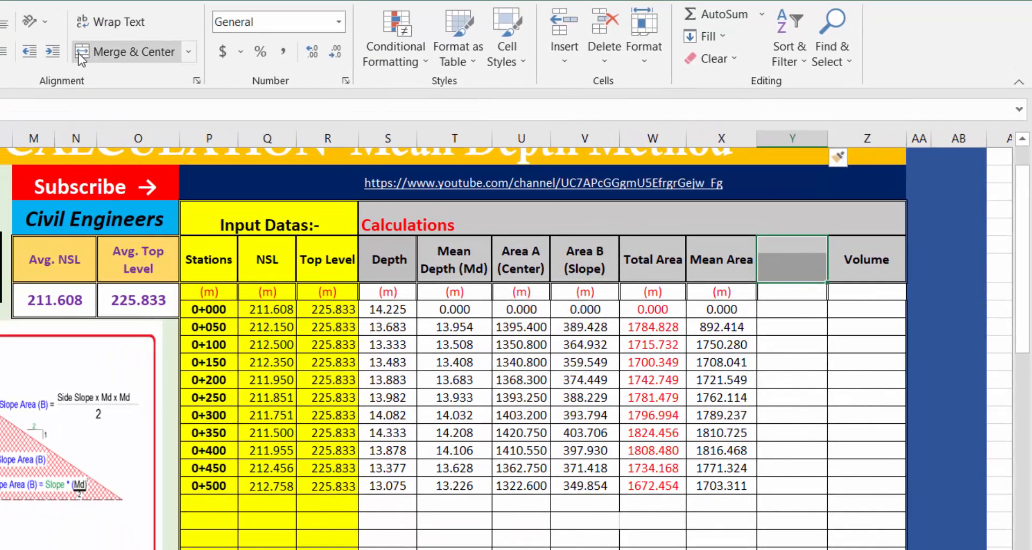
click(81, 53)
text(Dista)
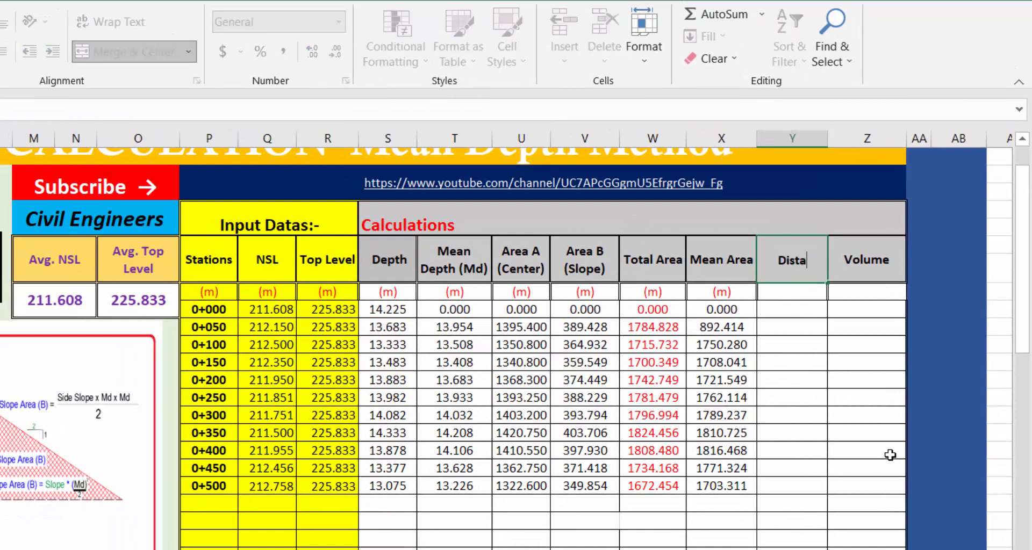
text(nce)
key(Return)
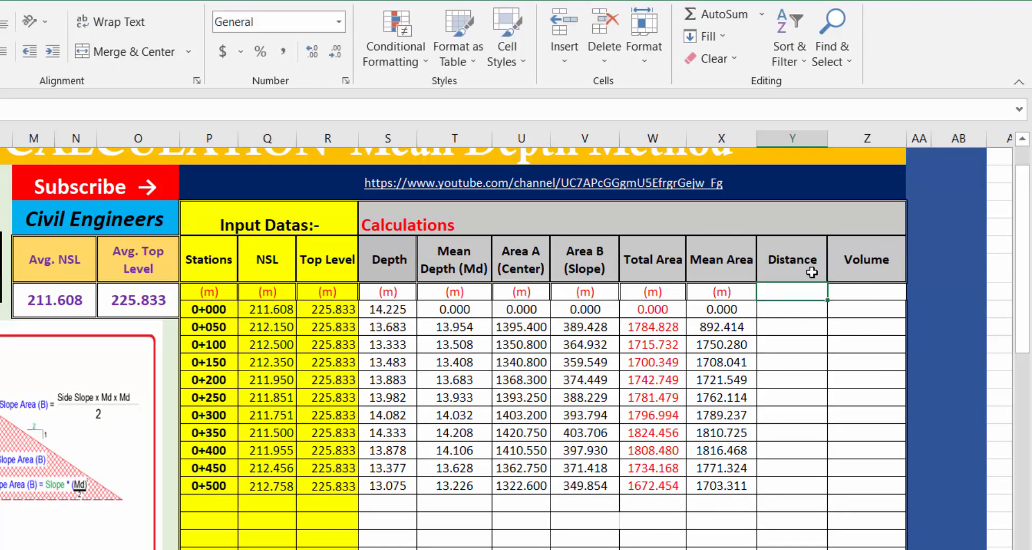
Enter the unit (m) under the Distance header and set the station 0+000 Distance in Y12 to 0.
click(202, 308)
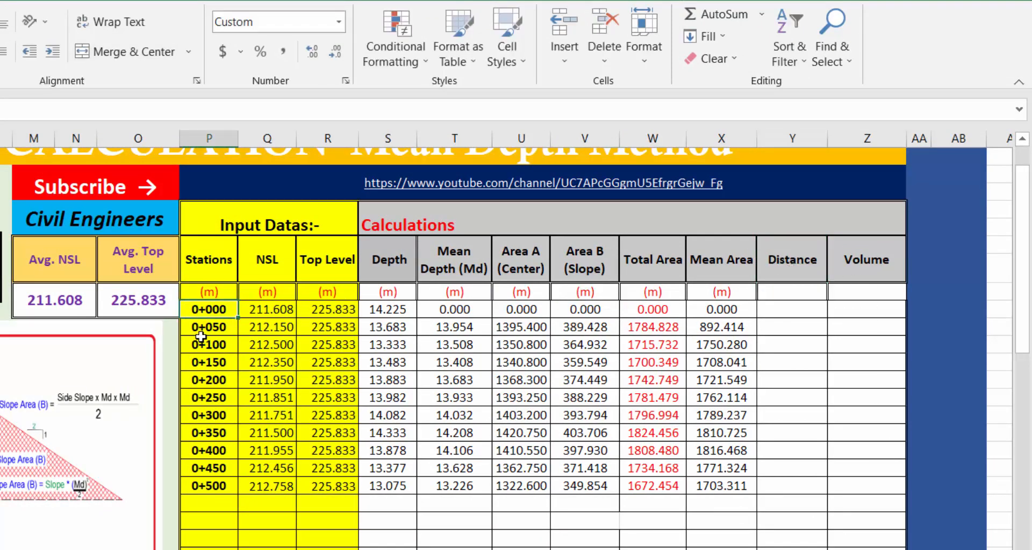
click(207, 328)
click(788, 291)
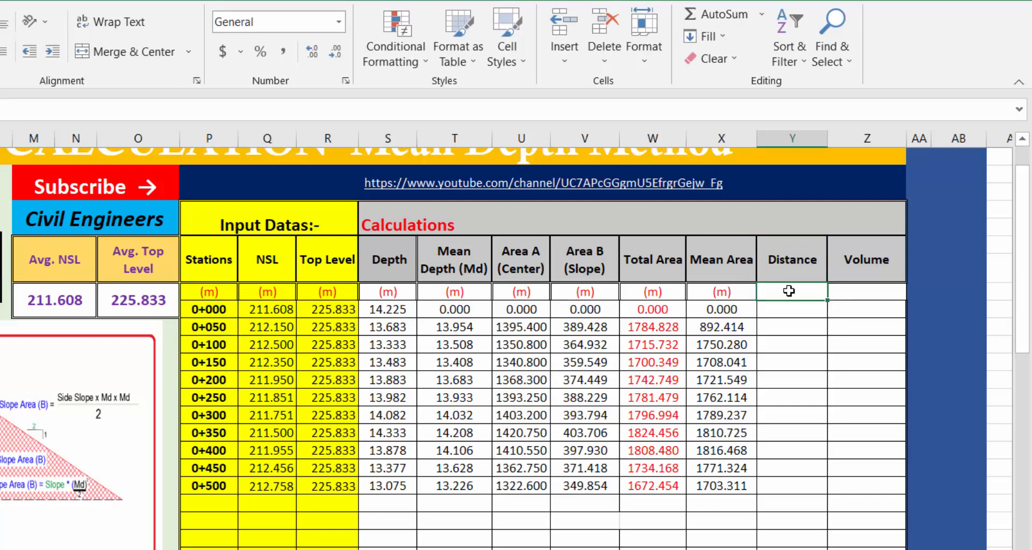
key(Down)
text(=)
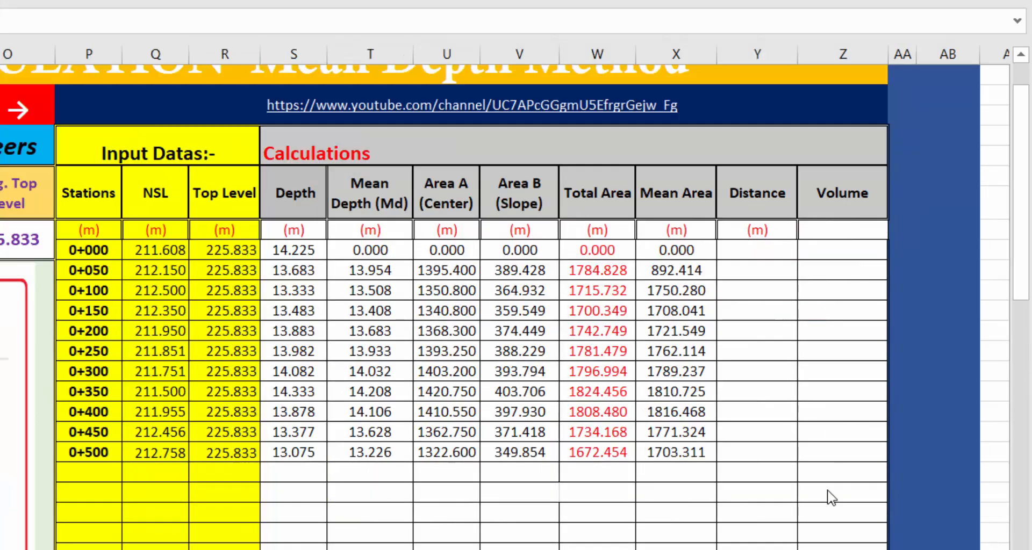
click(747, 253)
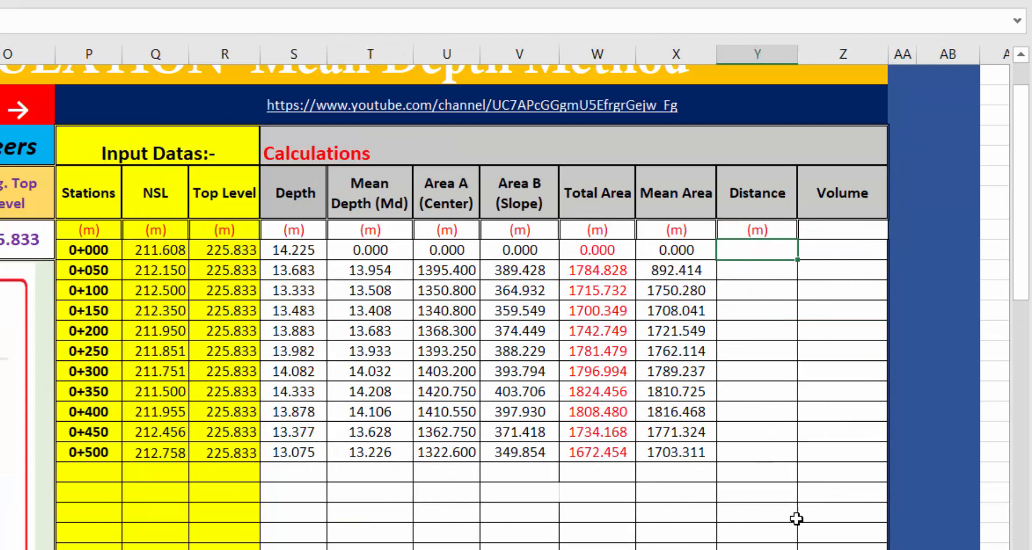
text(0)
key(Return)
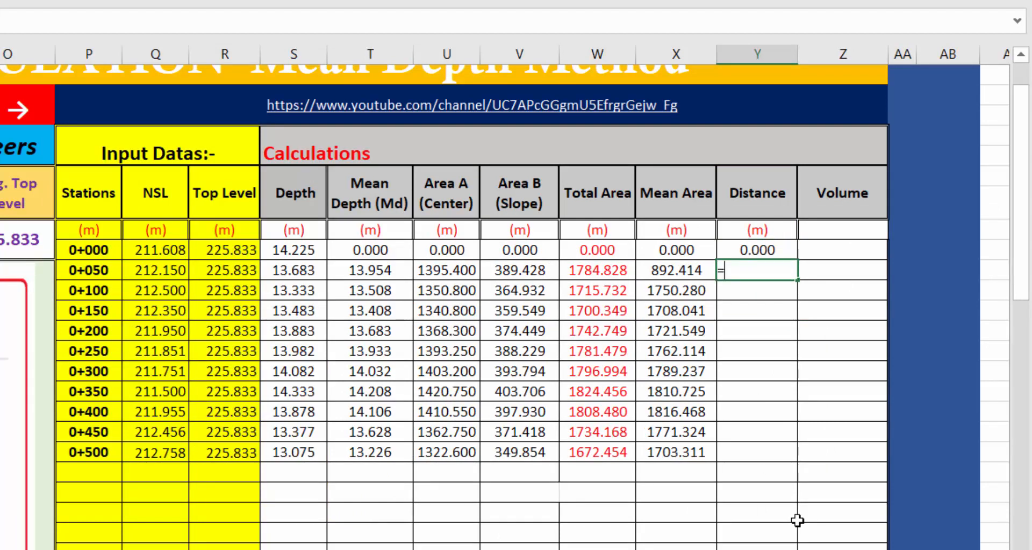
Enter the station 0+050 Distance formula =P13-P12 in Y13.
text(=)
click(89, 269)
text(-)
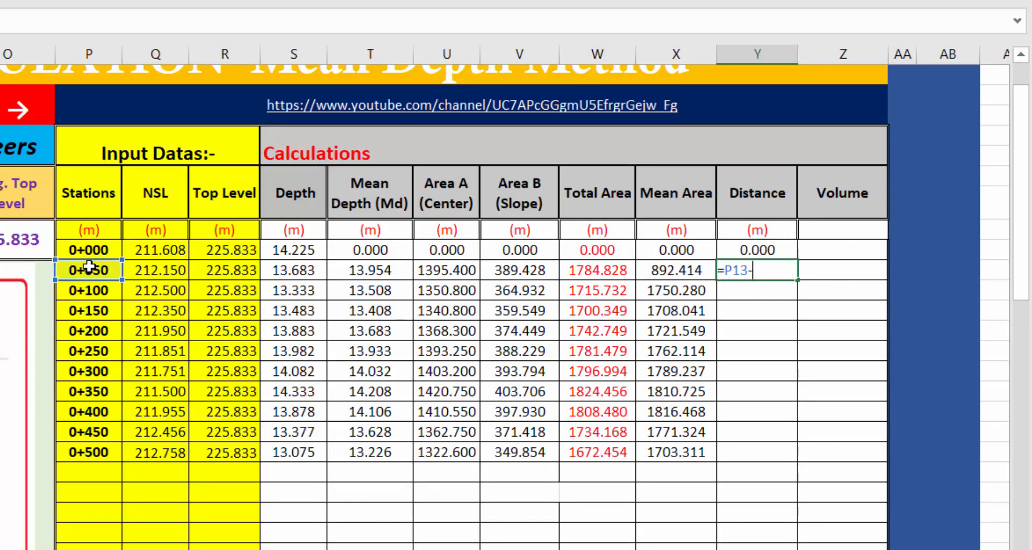
click(89, 249)
key(Return)
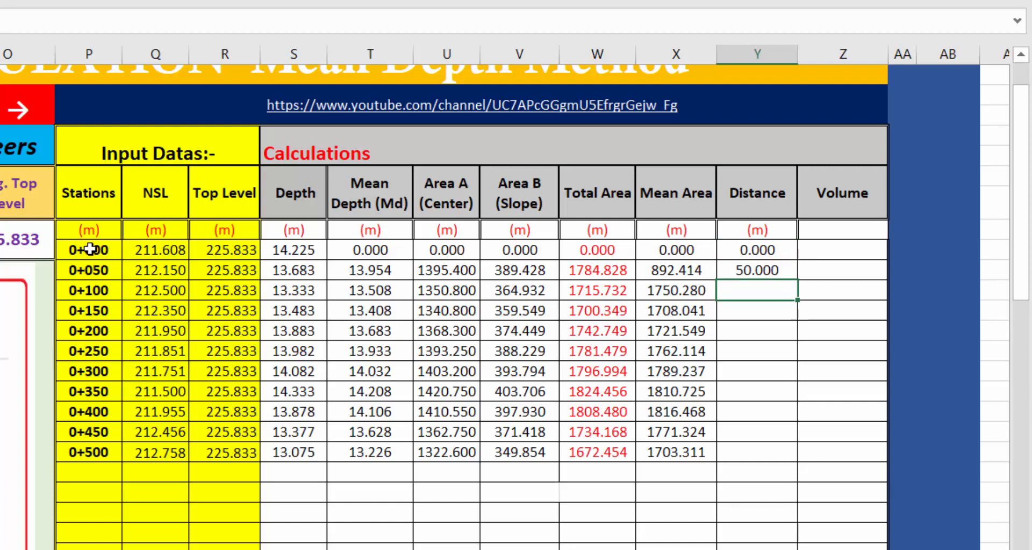
Enter the station 0+100 Distance formula =P14-P13 in Y14.
text(=)
click(89, 293)
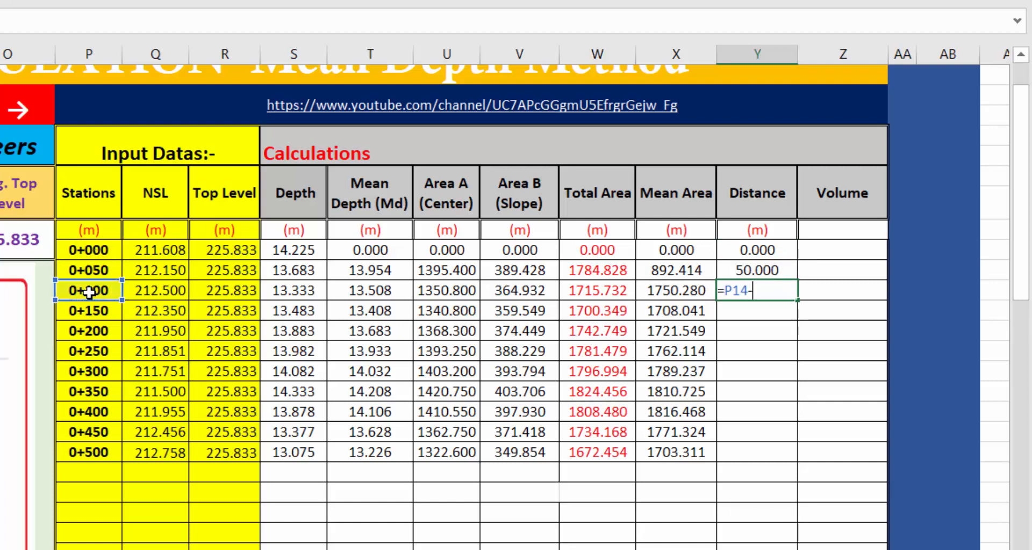
text(-)
click(101, 270)
key(Return)
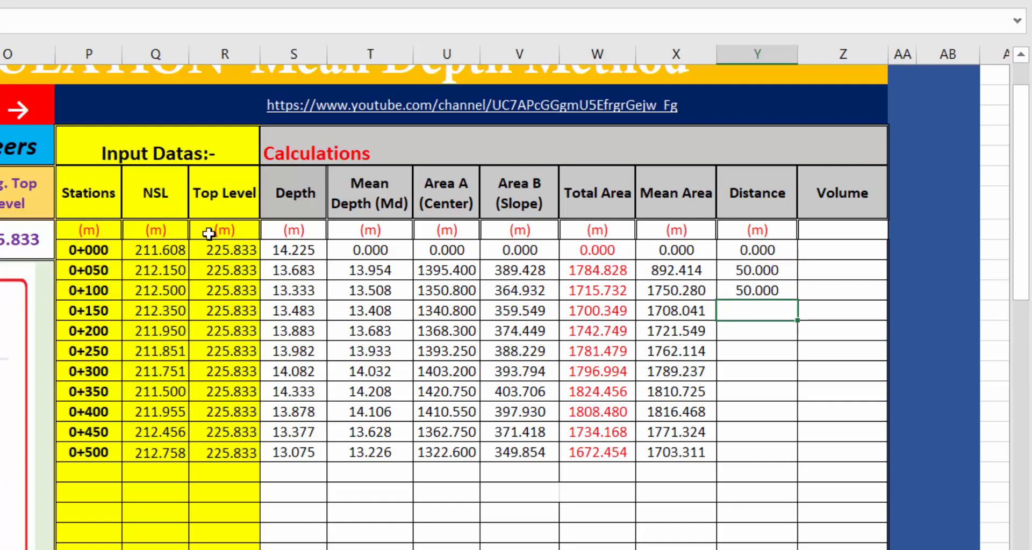
Fill the Distance formula from Y14 down to station 0+500 in Y22 and check the formula in the last cell.
click(772, 291)
drag(795, 299, 793, 461)
double_click(755, 455)
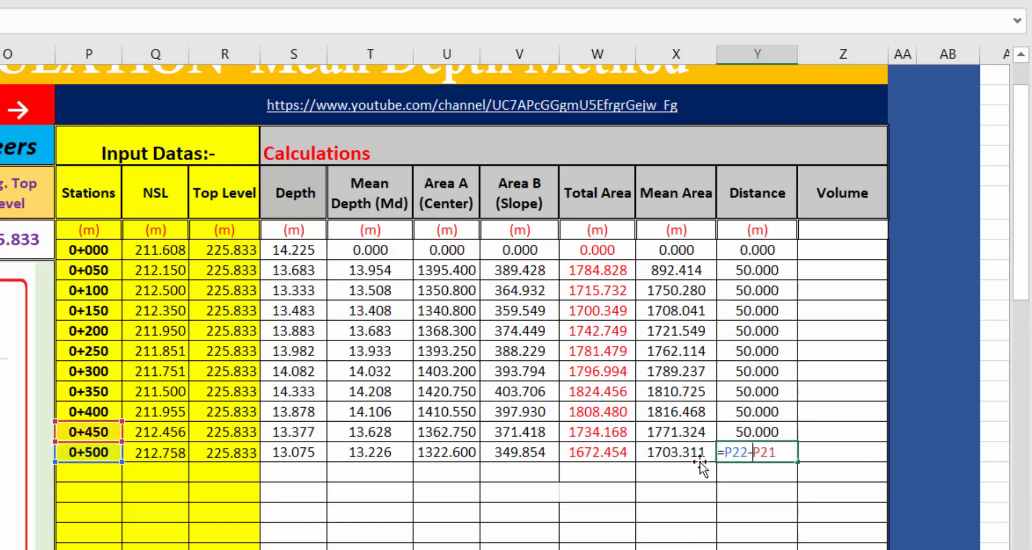
key(Escape)
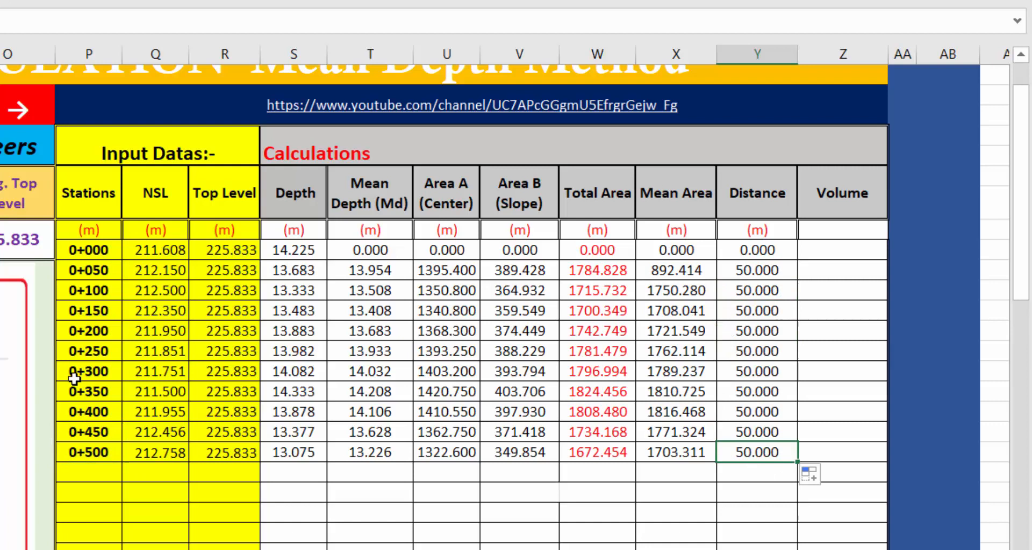
Test the Distance formulas by setting the station in P15 to 120, and set it back to 150.
click(89, 311)
text(120)
key(Return)
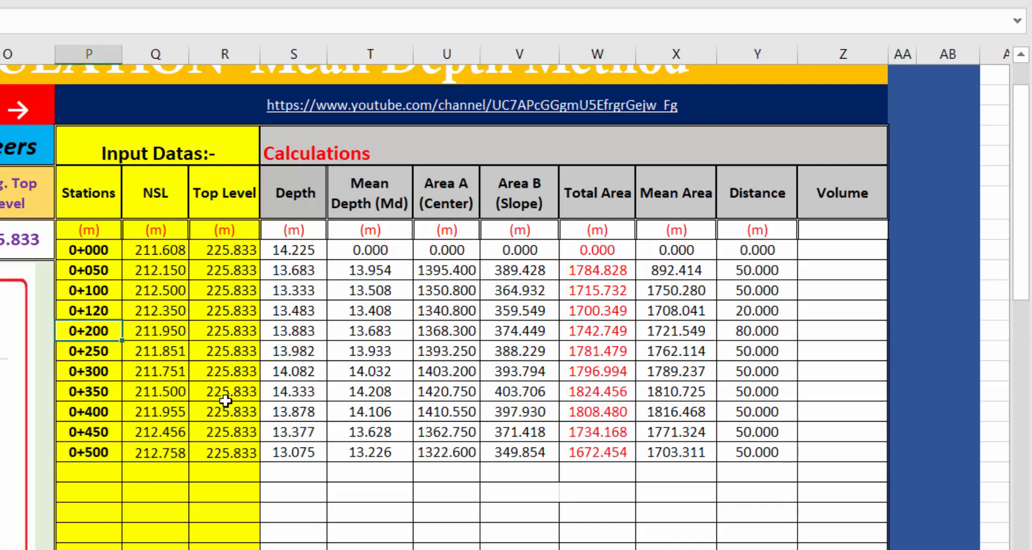
click(752, 331)
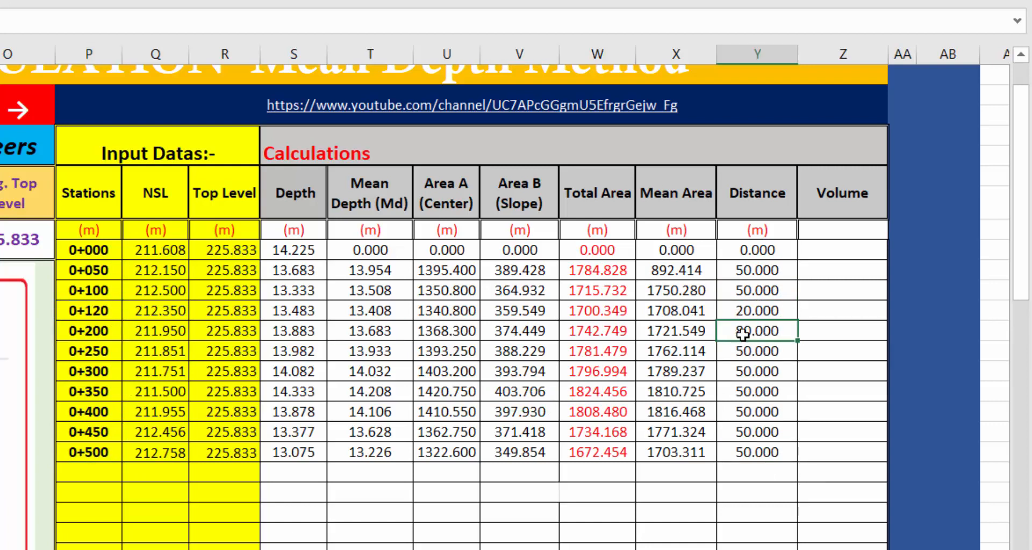
click(87, 311)
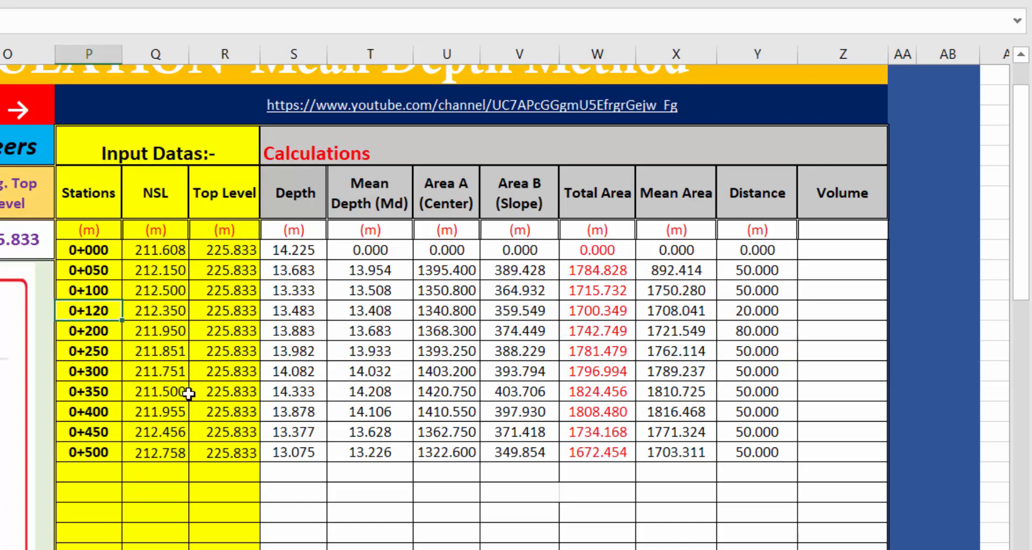
text(150)
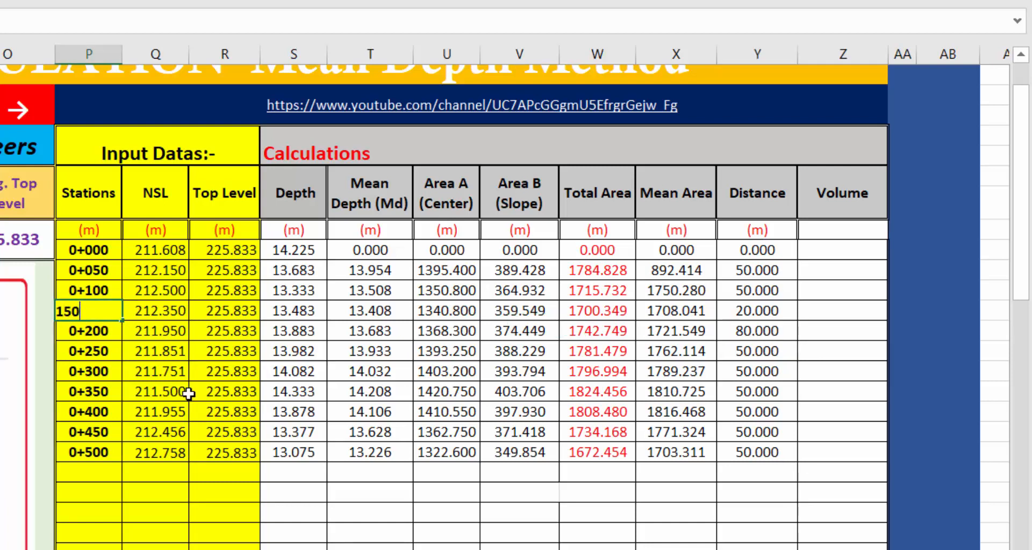
key(Return)
Set the station 0+000 Volume in Z12 to 0.
drag(758, 250, 746, 442)
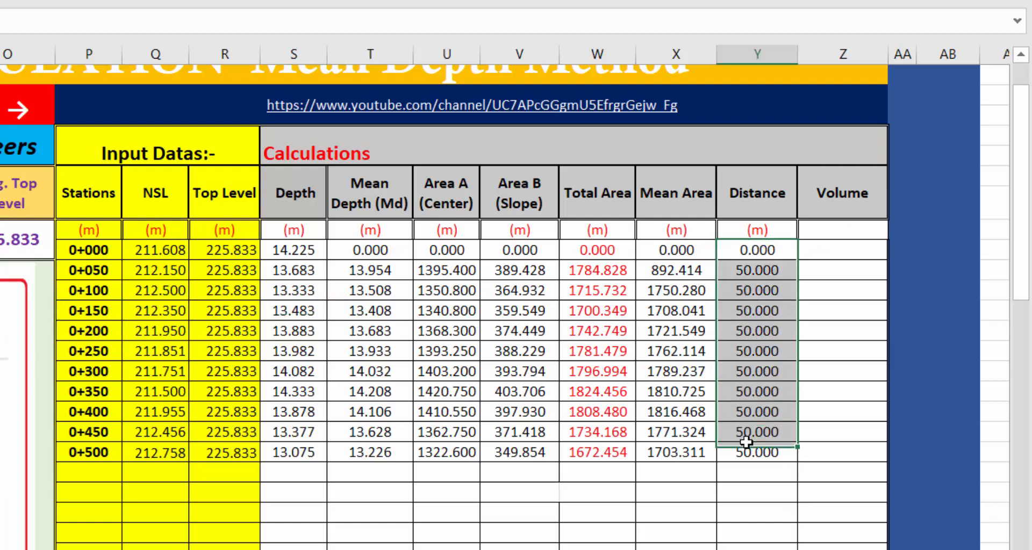
click(686, 272)
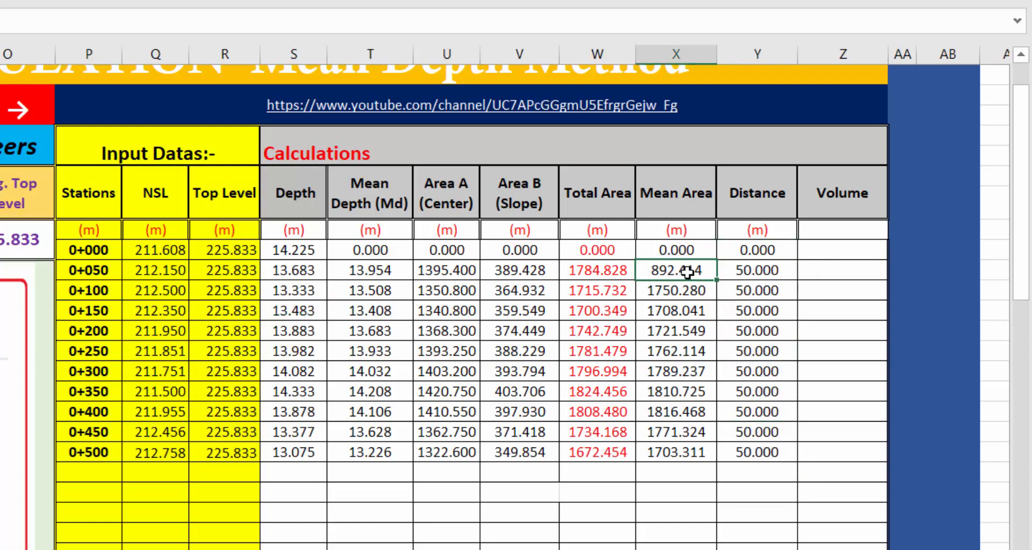
click(814, 275)
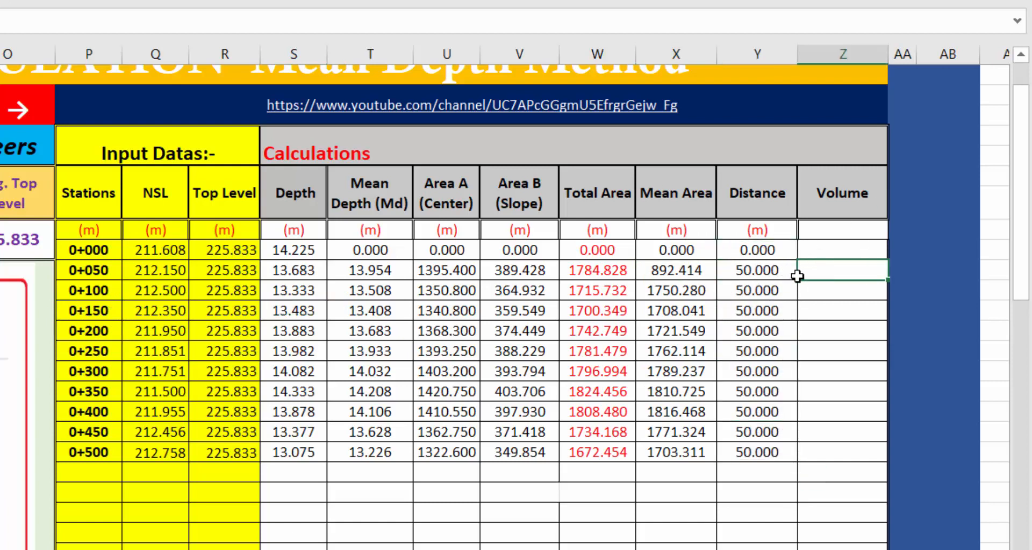
click(826, 245)
text(0)
key(Return)
Enter the station 0+050 Volume formula =X13*Y13 in Z13, multiplying mean area by distance.
text(=)
click(664, 273)
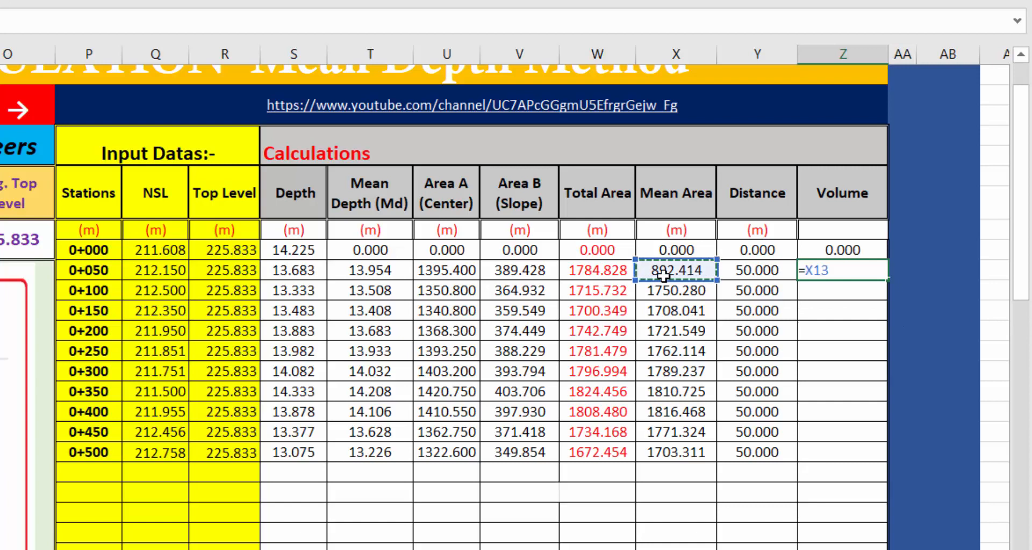
text(*)
click(764, 271)
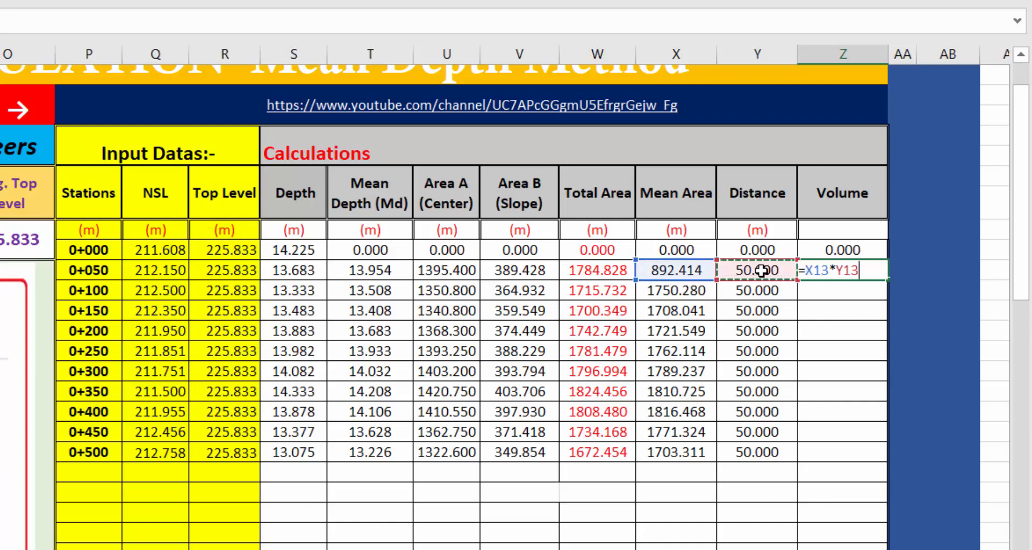
key(Return)
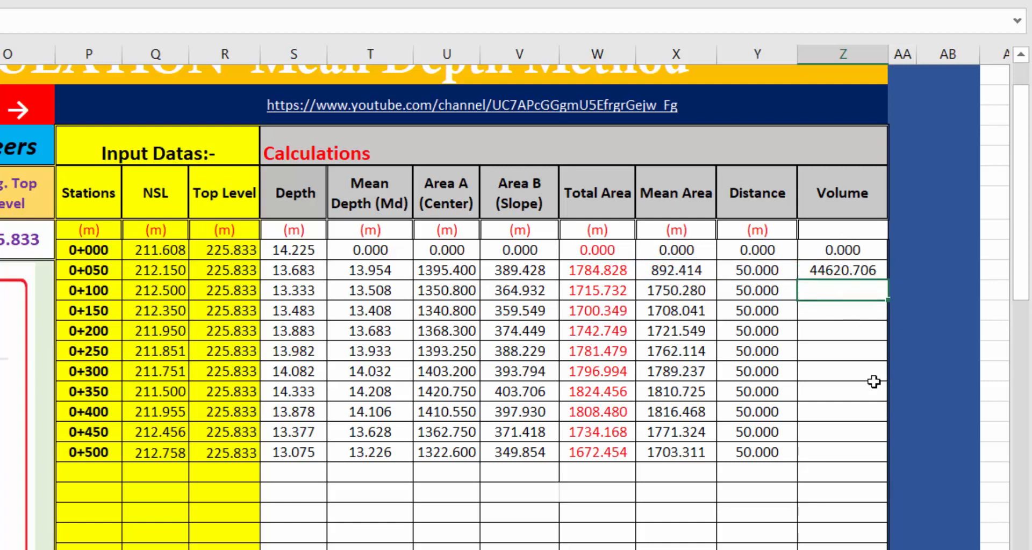
Enter the Volume formulas =X14*Y14 in Z14 and =X15*Y15 in Z15 for stations 0+100 and 0+150.
click(666, 288)
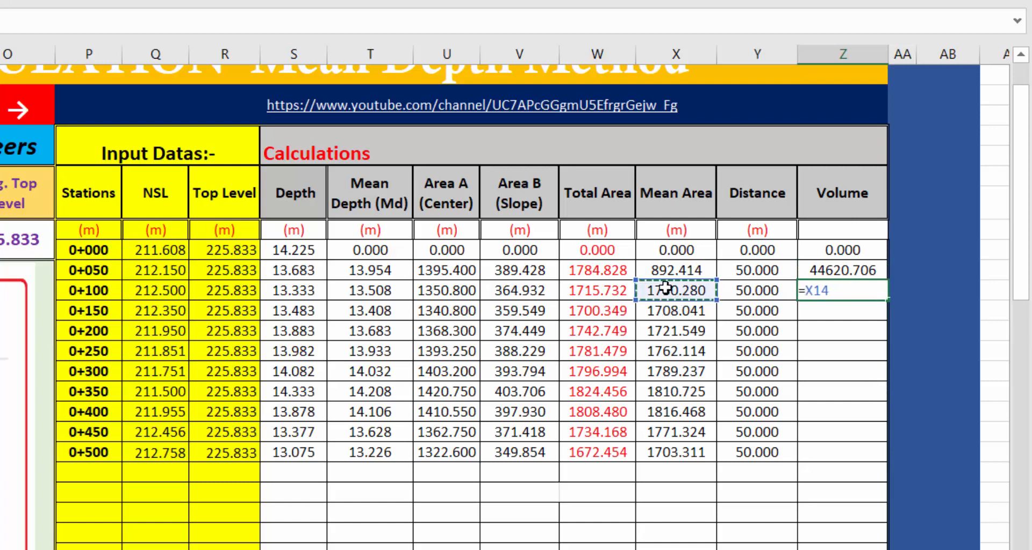
text(*)
click(759, 290)
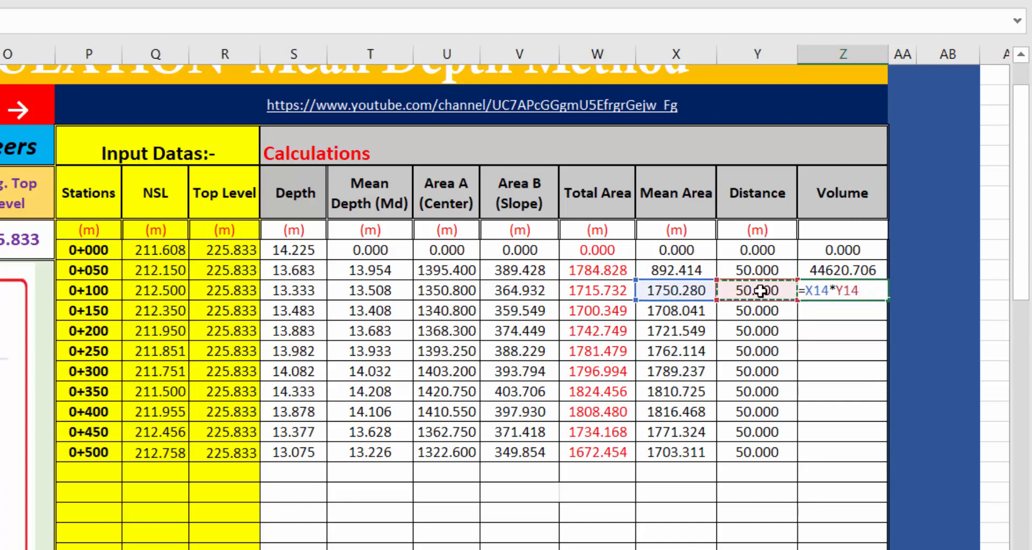
key(Return)
text(=)
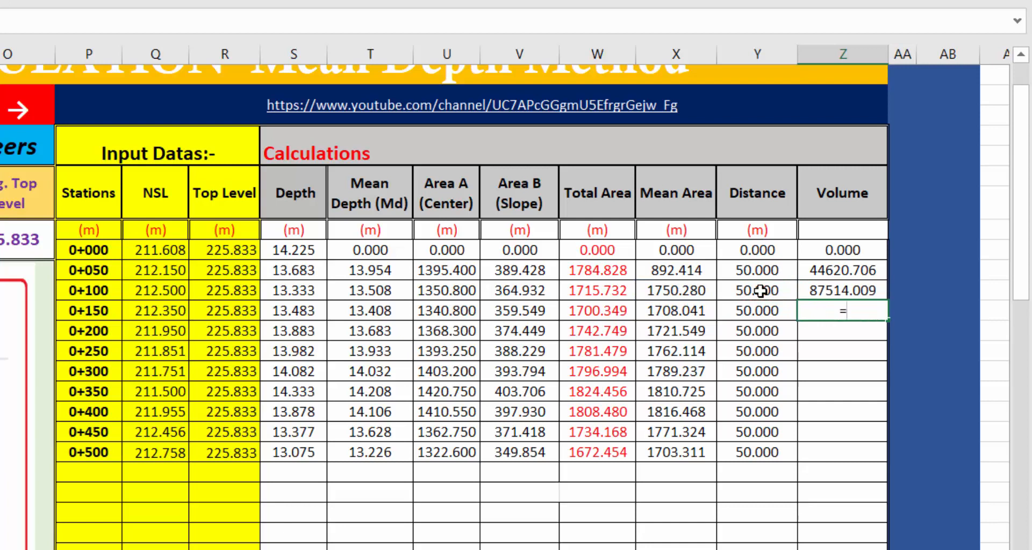
click(684, 313)
text(*)
click(753, 309)
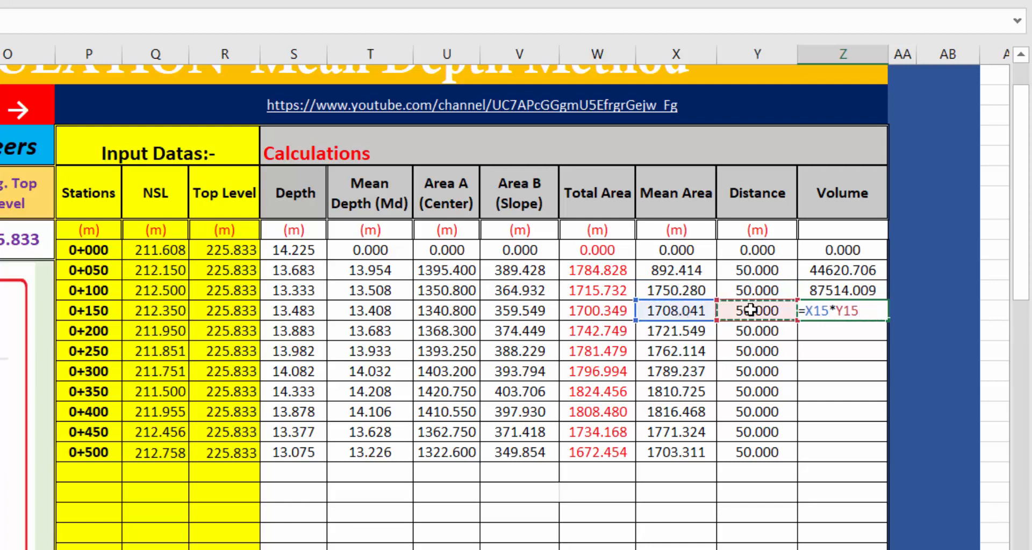
key(Return)
Fill the Volume formula from Z15 down to station 0+500 in Z22.
click(848, 313)
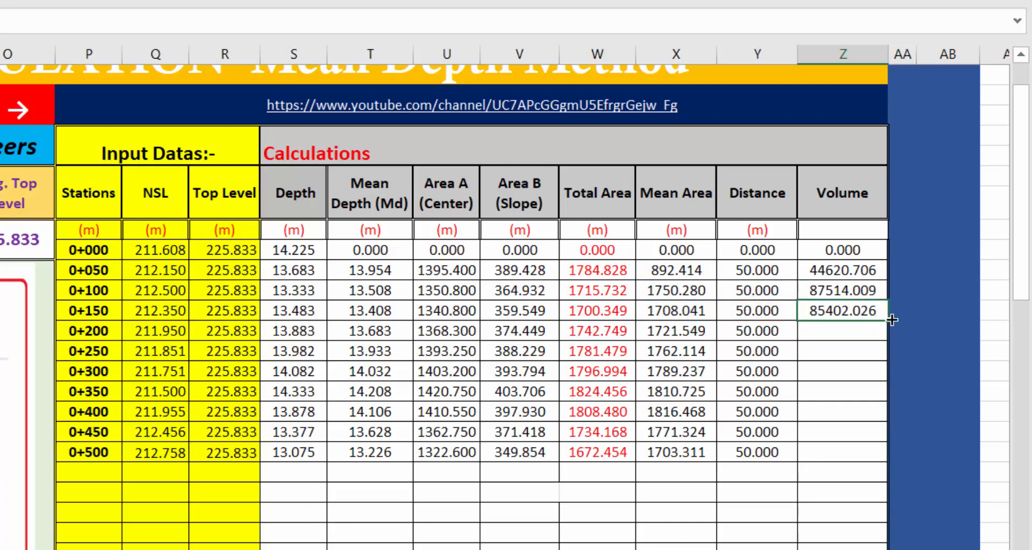
drag(889, 367, 892, 470)
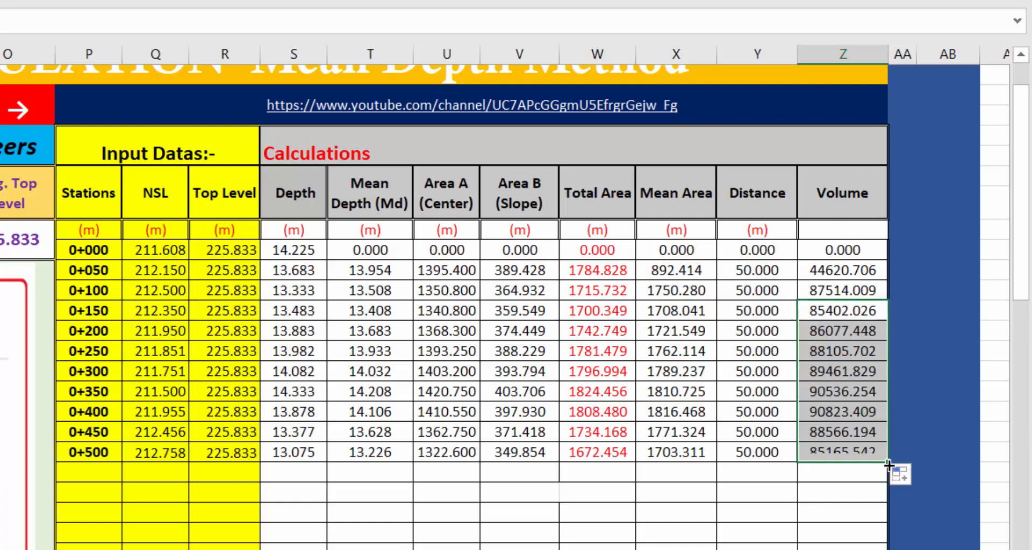
click(842, 531)
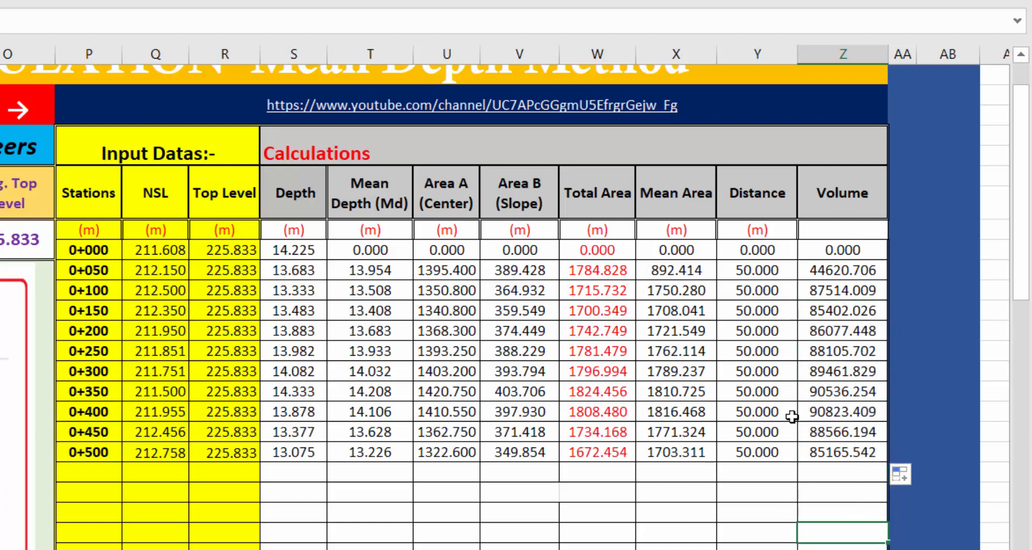
Change the font color of the Volume cells Z12 to Z23 to purple.
drag(821, 249, 836, 464)
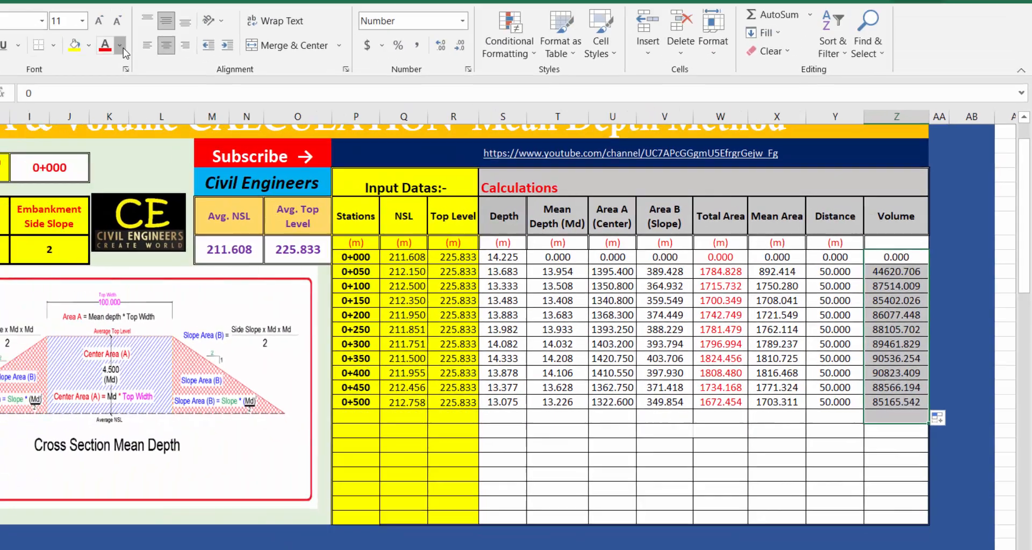
click(196, 64)
click(284, 193)
click(912, 264)
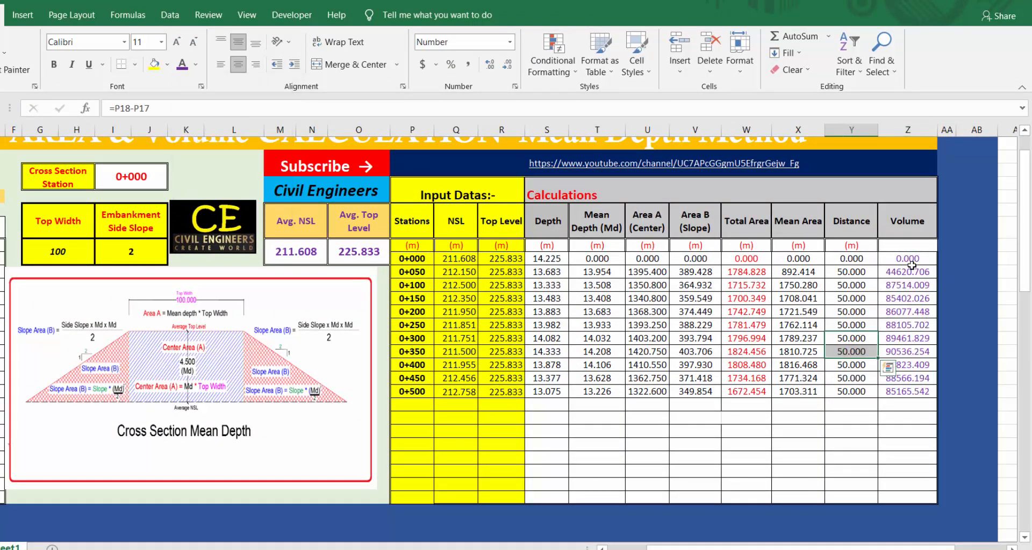
click(919, 251)
click(917, 312)
click(914, 367)
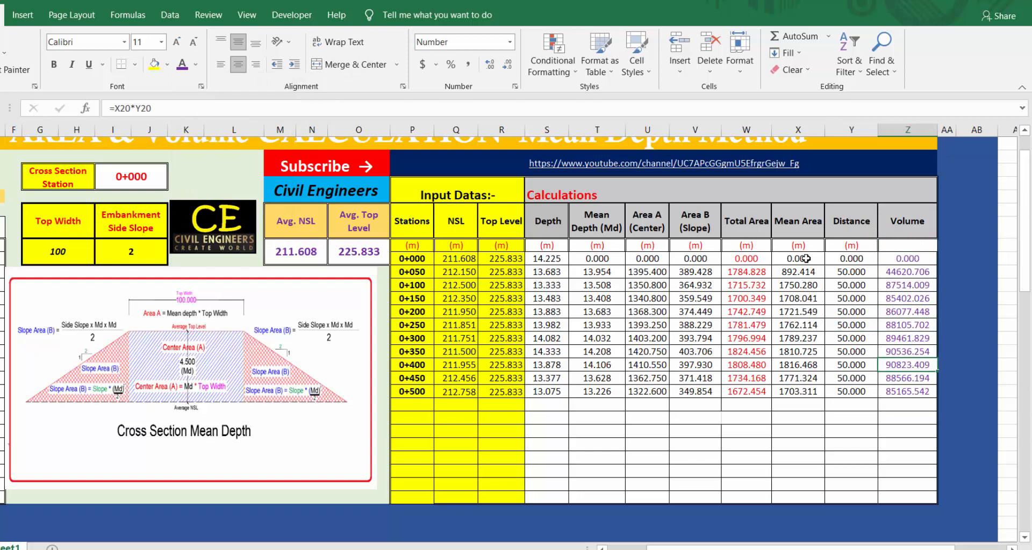
drag(805, 258, 802, 392)
click(900, 379)
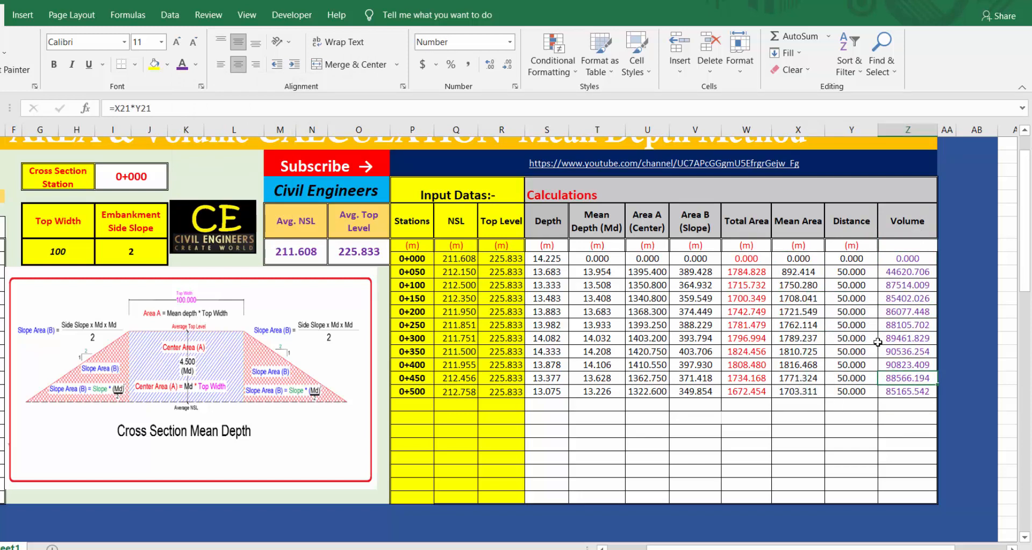
click(770, 433)
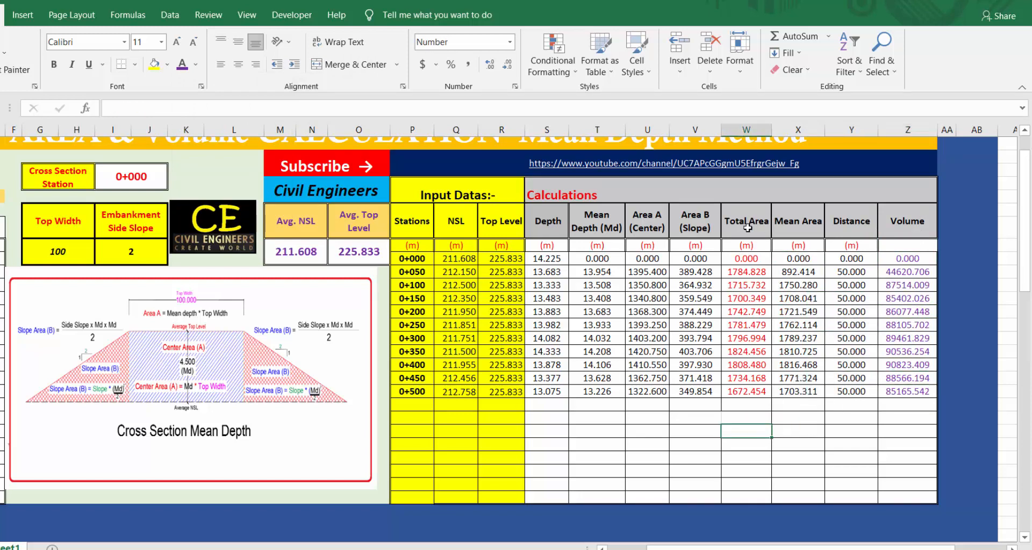
Sum the Total Area values W12:W22 in W23 with AutoSum and make the total bold.
drag(746, 258, 747, 405)
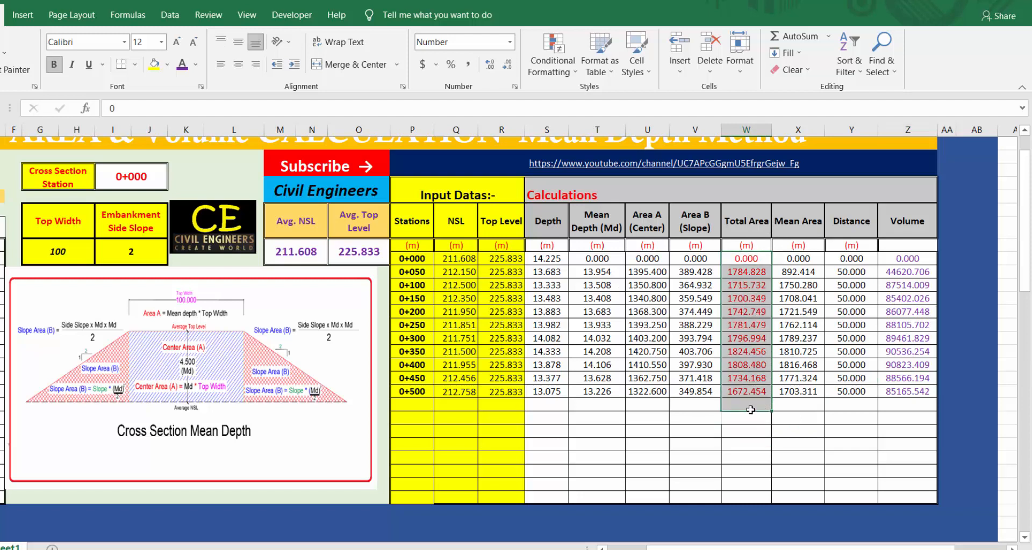
click(777, 38)
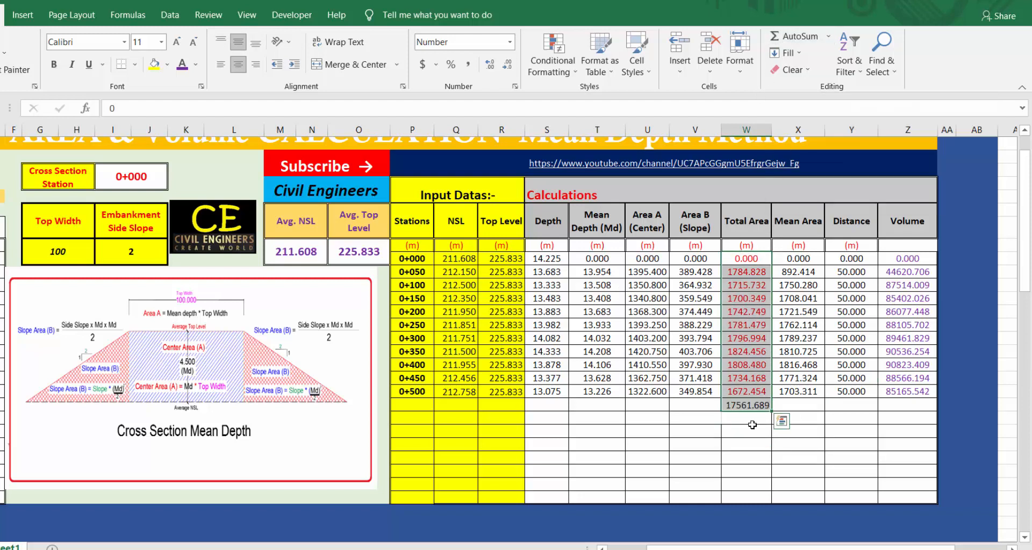
click(747, 409)
click(54, 64)
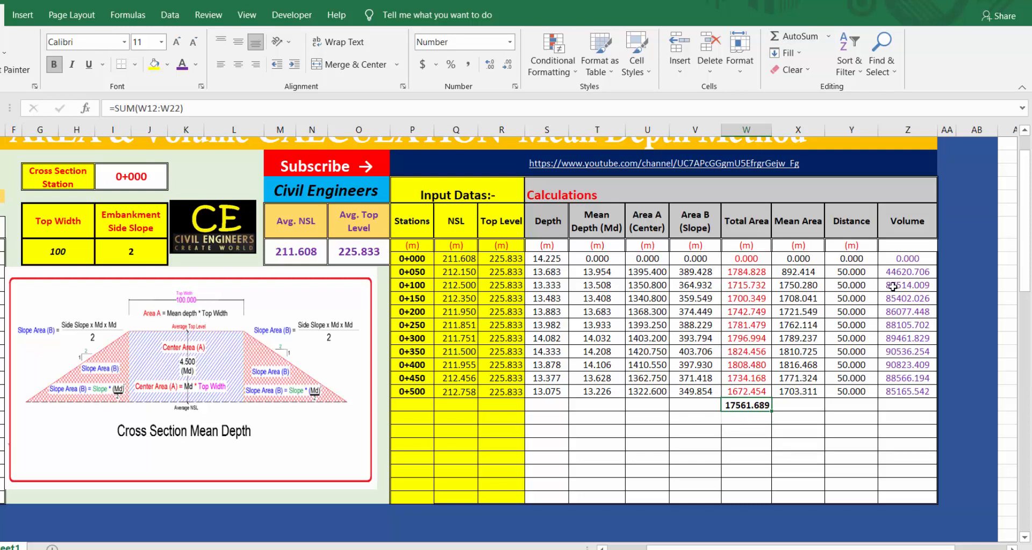
Sum the Volume values Z12:Z22 in Z23 with AutoSum and make the total bold.
drag(908, 257, 908, 405)
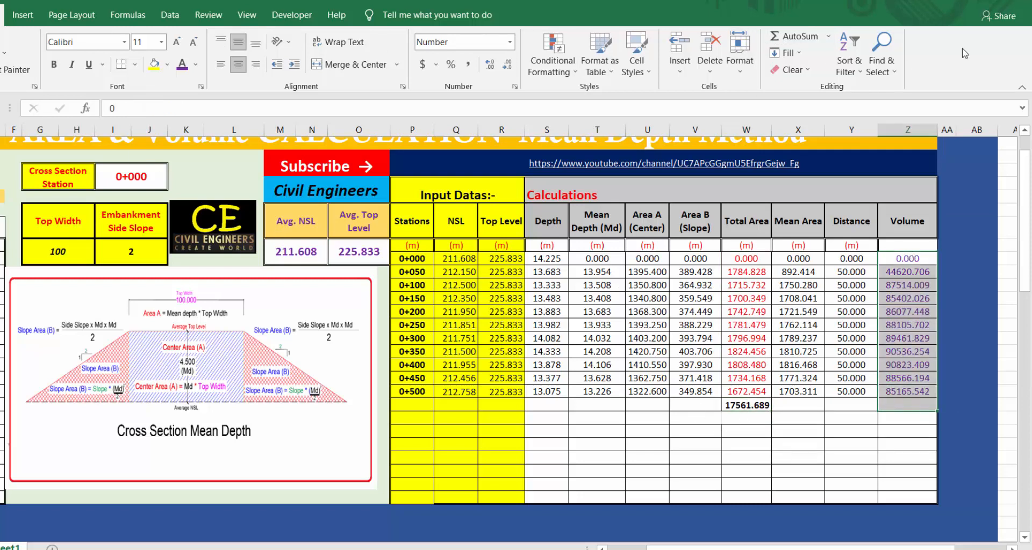
click(775, 38)
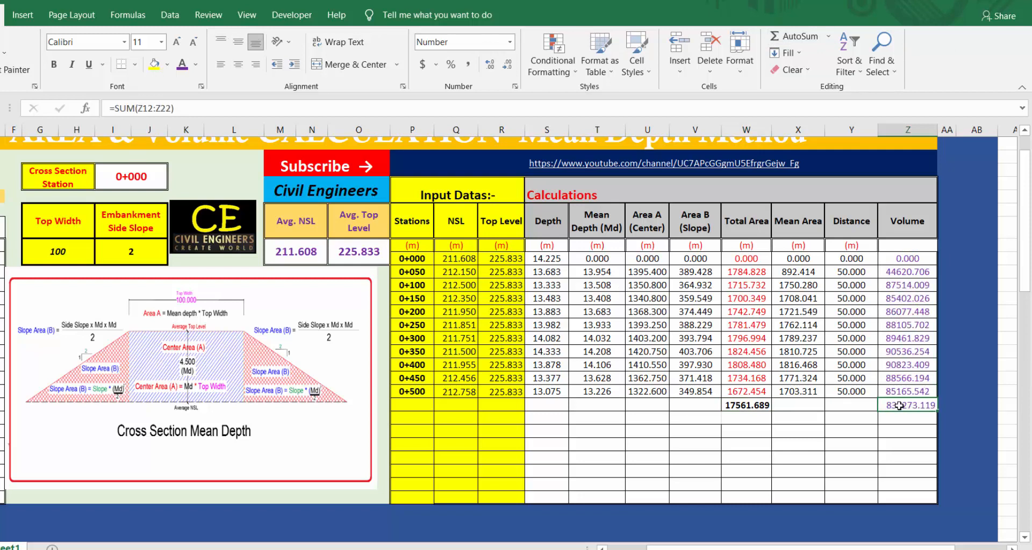
click(54, 64)
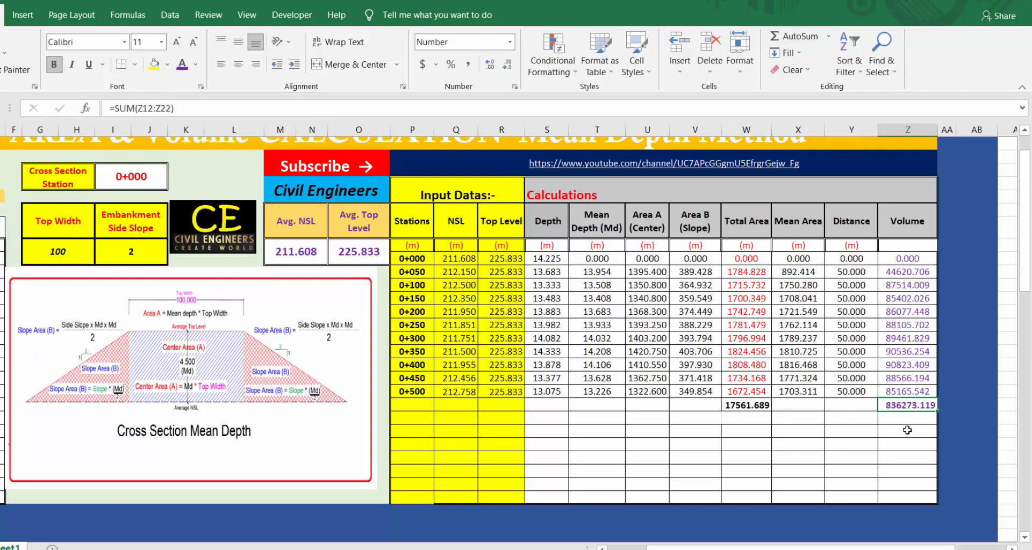
click(751, 406)
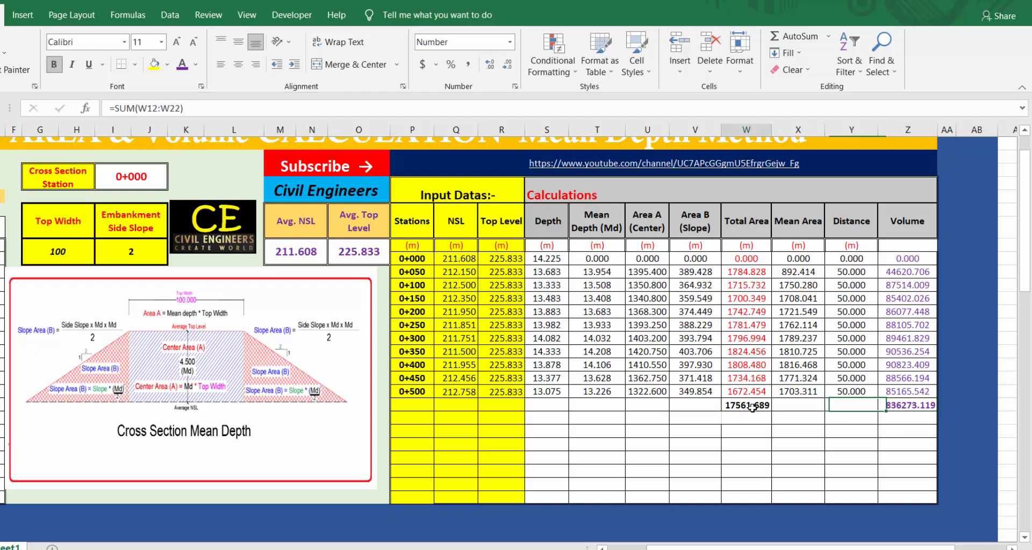
click(926, 407)
Merge and center cells U23:V23 in the totals row and label them "Total Area =".
drag(643, 404, 695, 405)
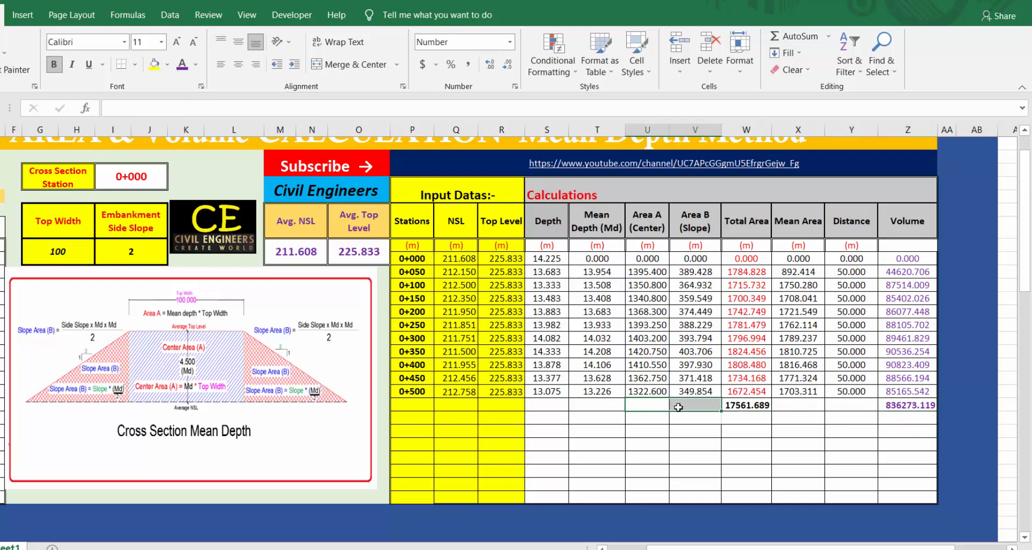
click(325, 65)
text(Area A (Center))
key(BackSpace)
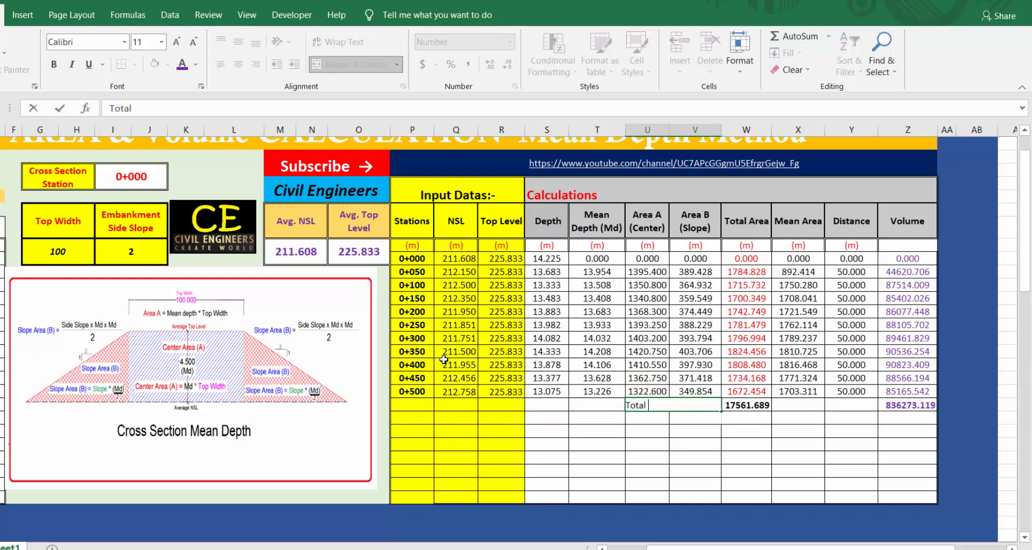
click(673, 434)
Merge and center cells X23:Y23, label them "Total Volume =" and make the label bold.
drag(811, 405, 839, 404)
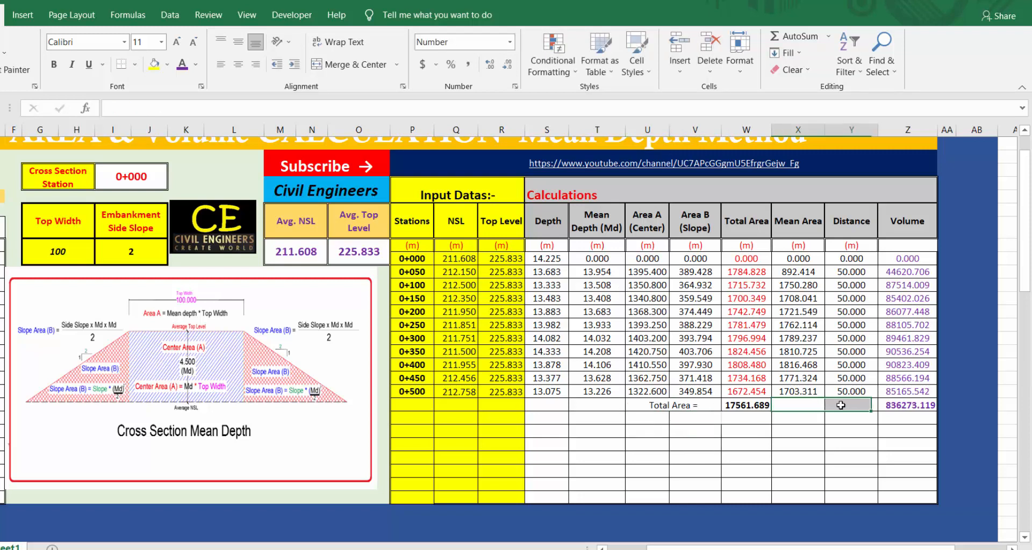
click(325, 65)
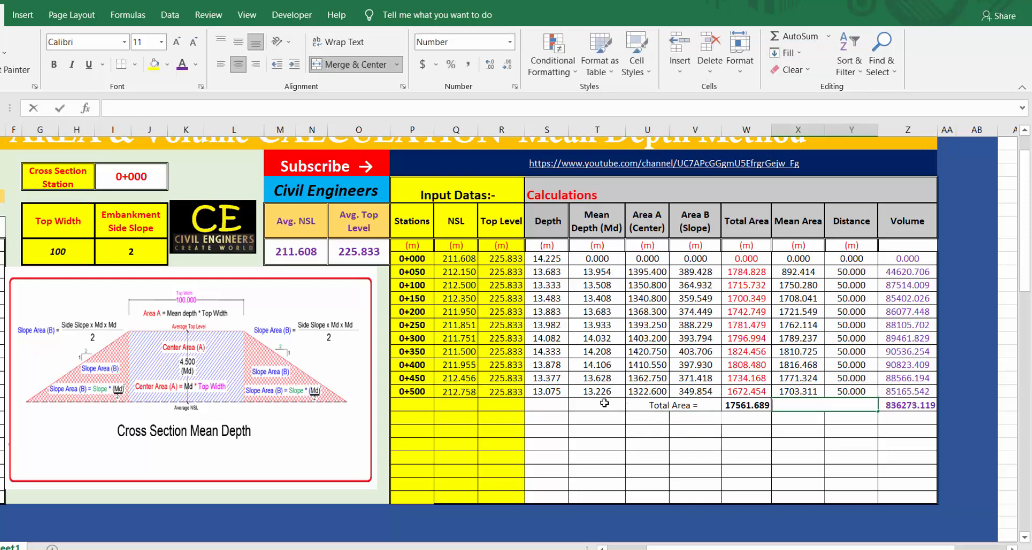
text(Total V)
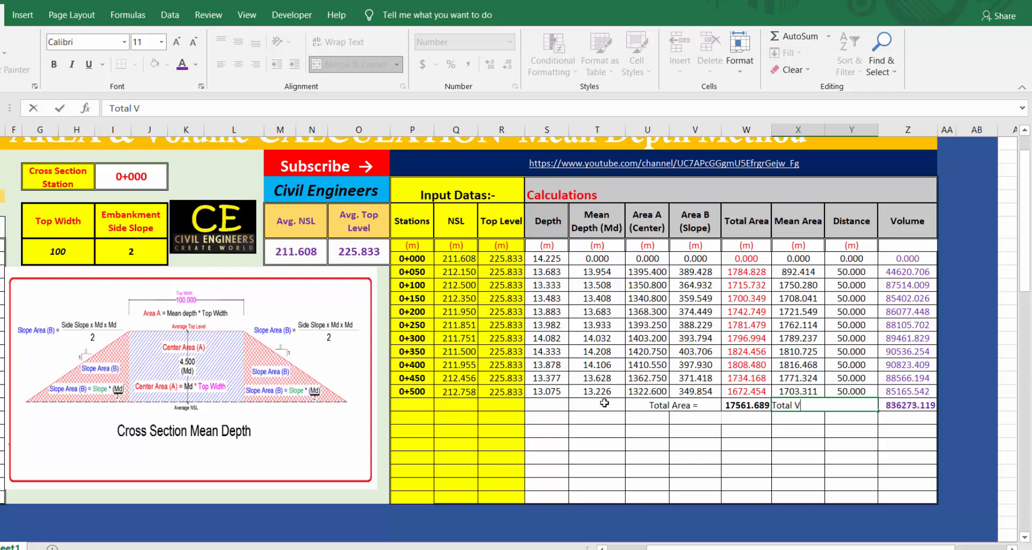
text(olume=)
key(ctrl+Return)
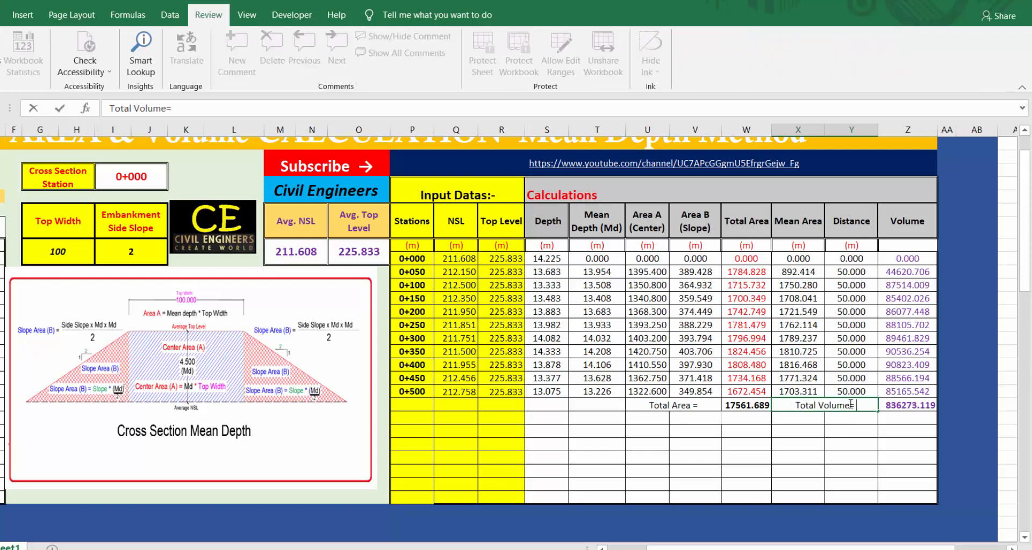
key(BackSpace)
text(=)
key(ctrl+Return)
click(2, 15)
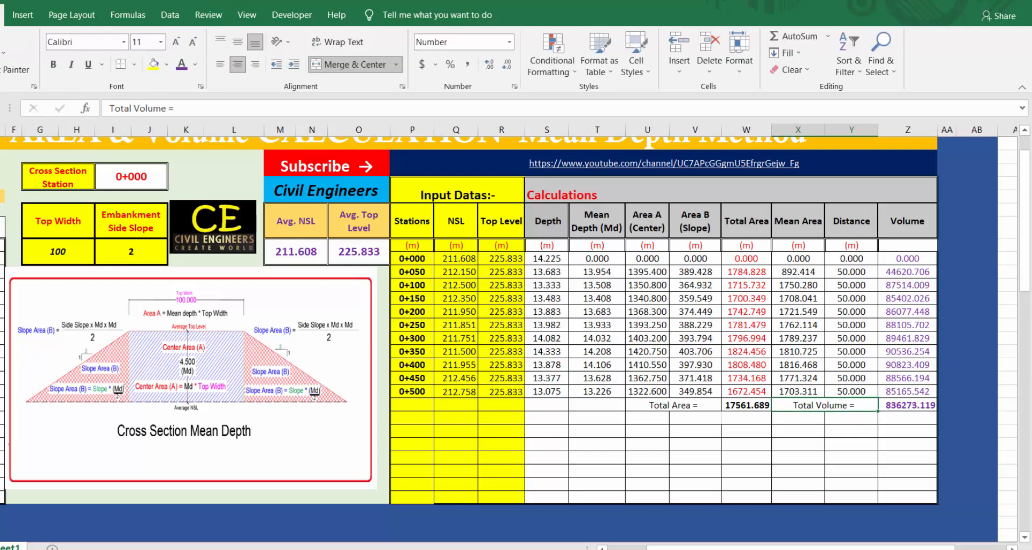
click(54, 64)
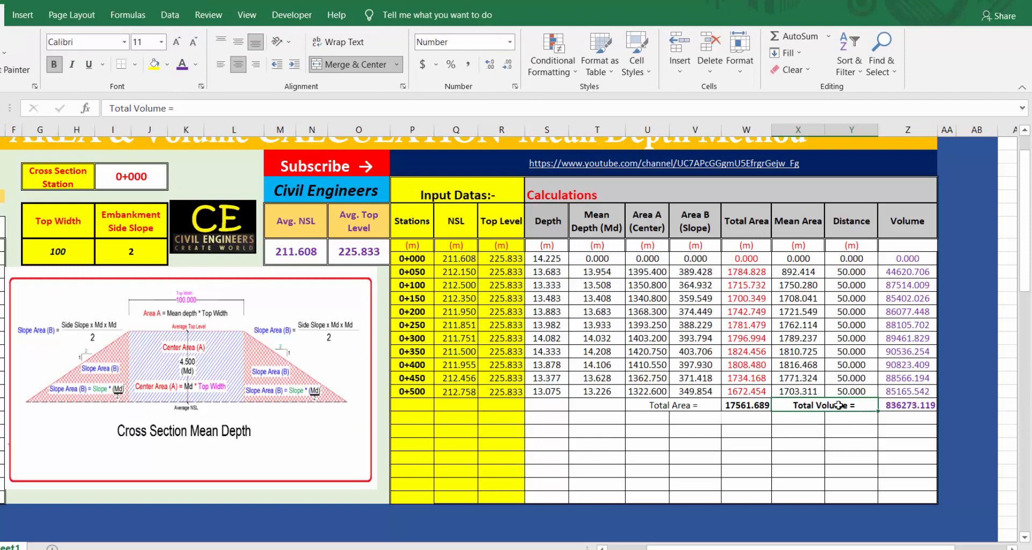
Review the Total Area and Total Volume sums in W23 and Z23.
click(909, 412)
click(746, 406)
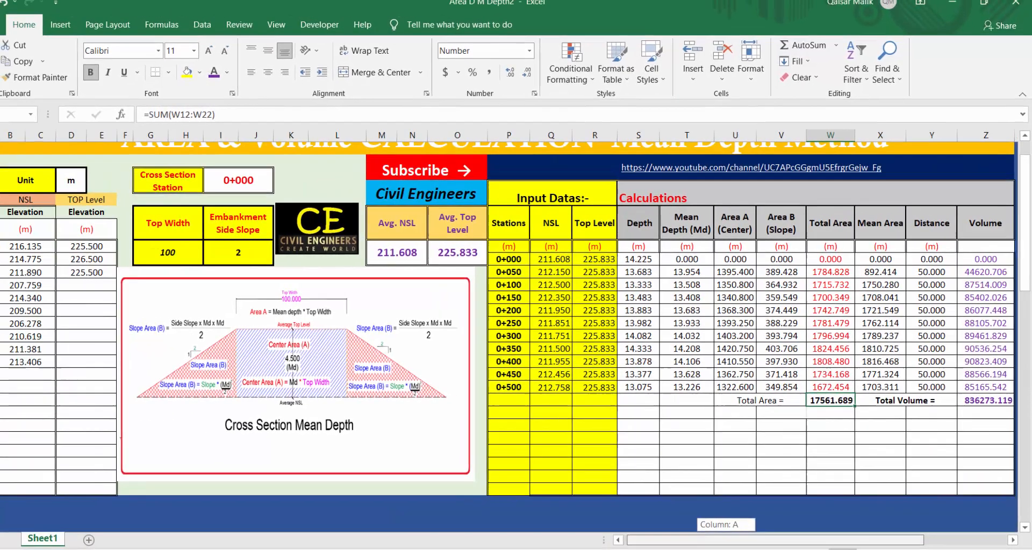
scroll(484, 312, up, 1)
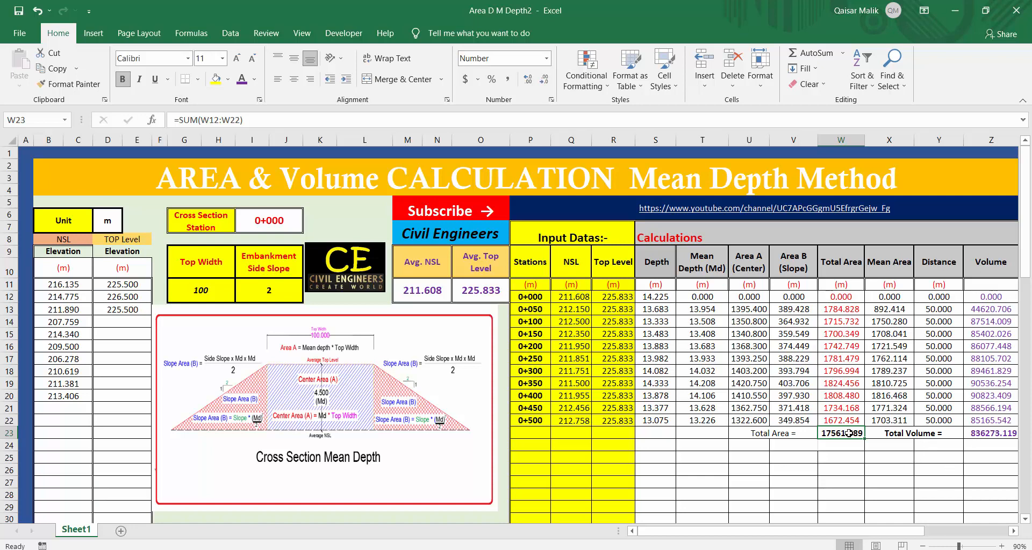
click(988, 437)
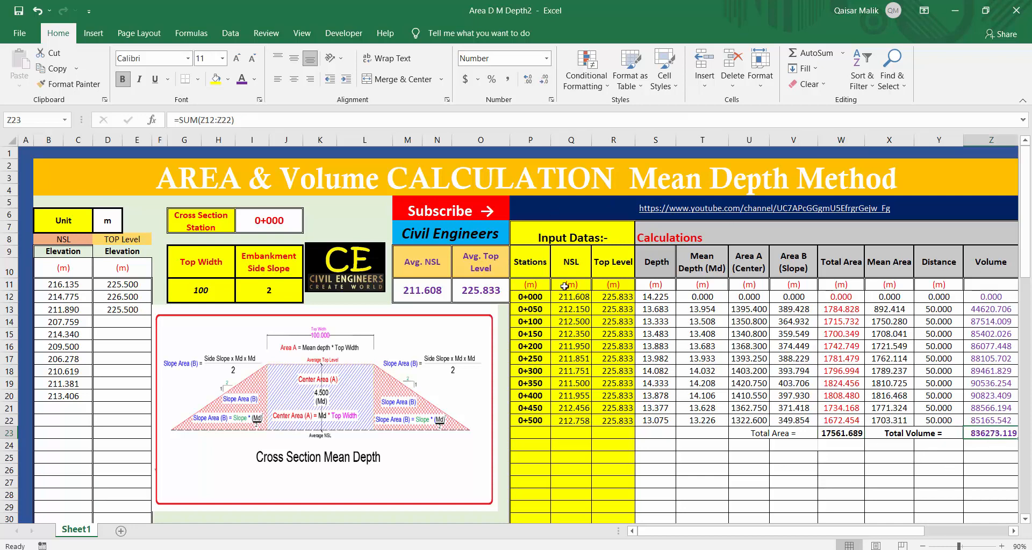
Review the station input data, top width and side slope, NSL and top level elevations, and their average cells.
drag(563, 227, 551, 495)
drag(195, 260, 244, 286)
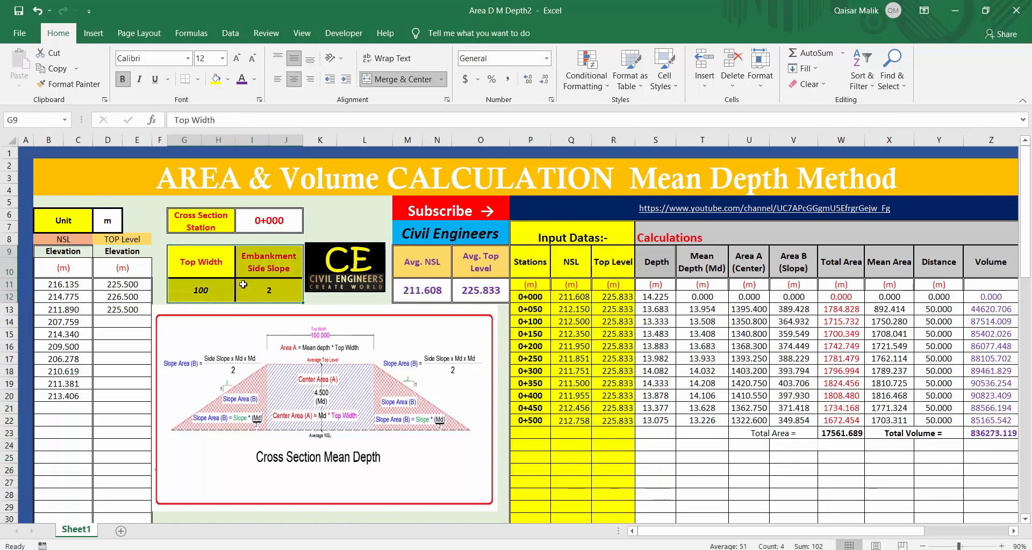
click(422, 261)
click(480, 262)
click(478, 290)
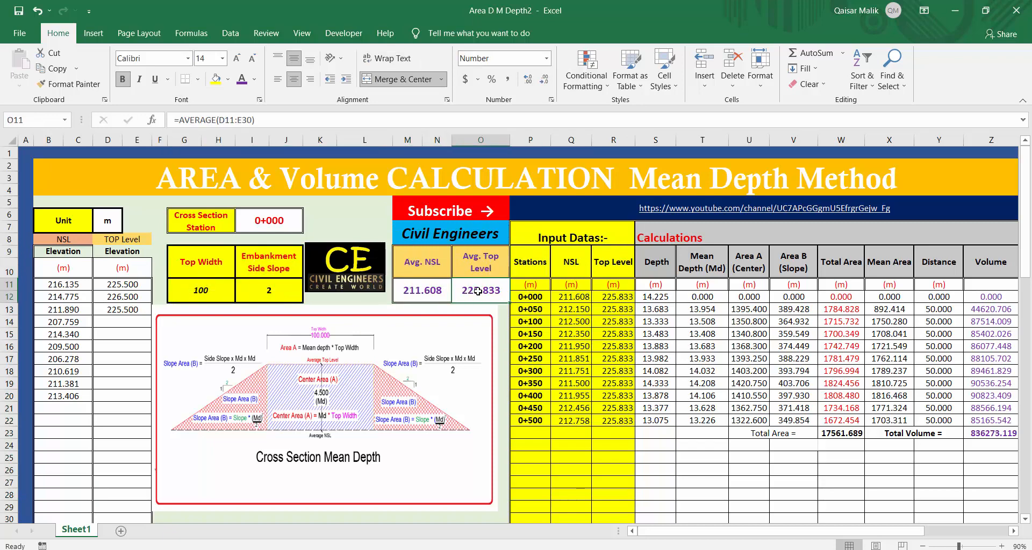
drag(40, 283, 33, 397)
click(115, 331)
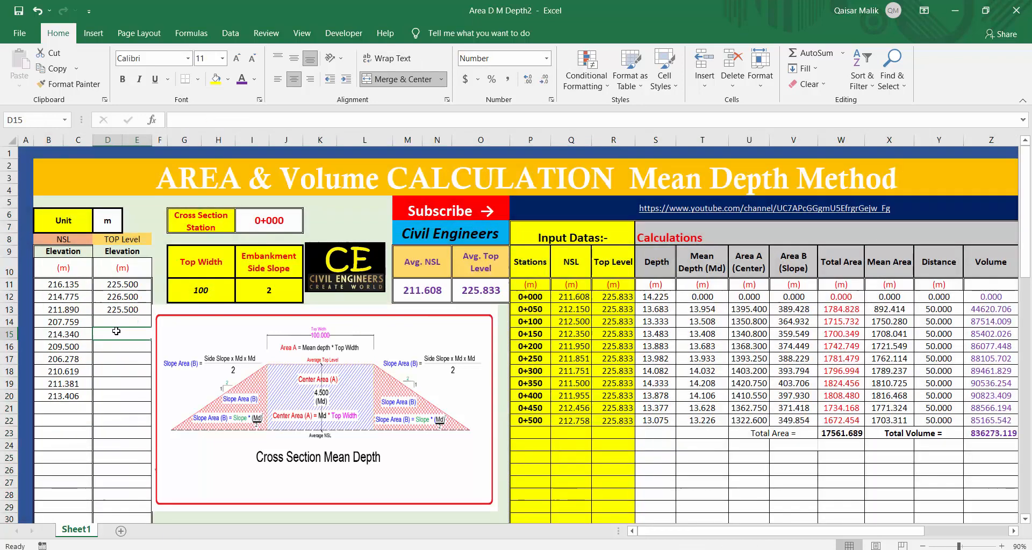
drag(109, 298, 110, 311)
click(466, 290)
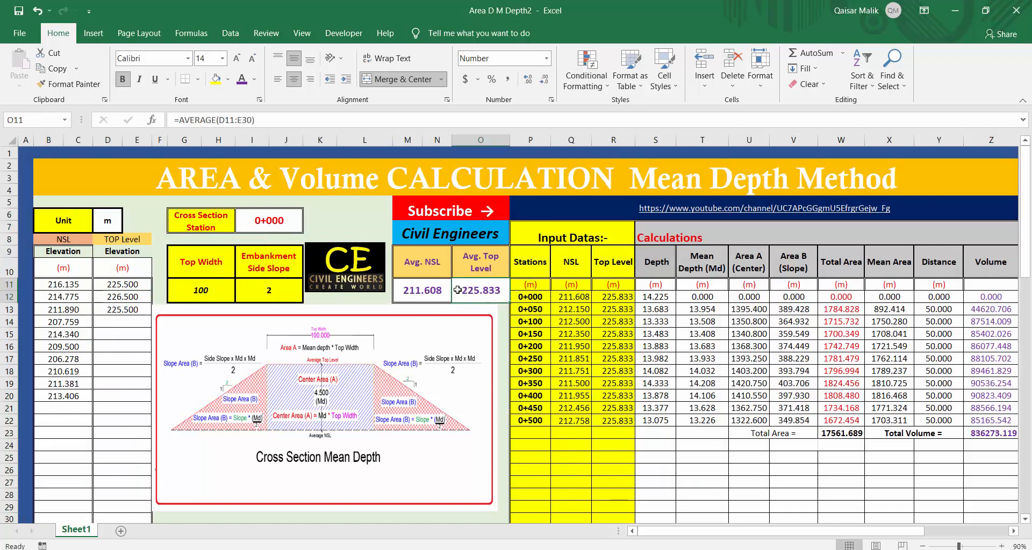
click(430, 292)
click(479, 292)
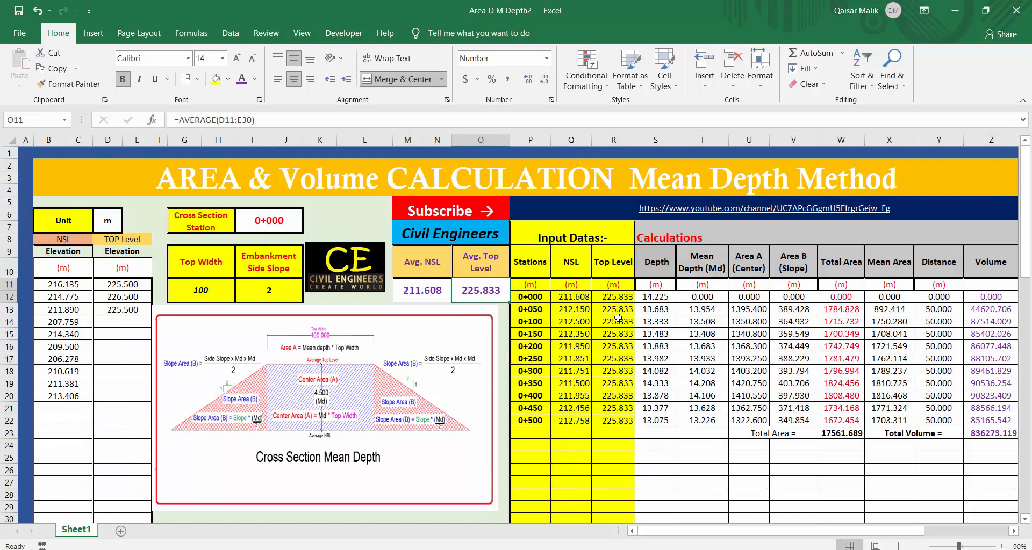